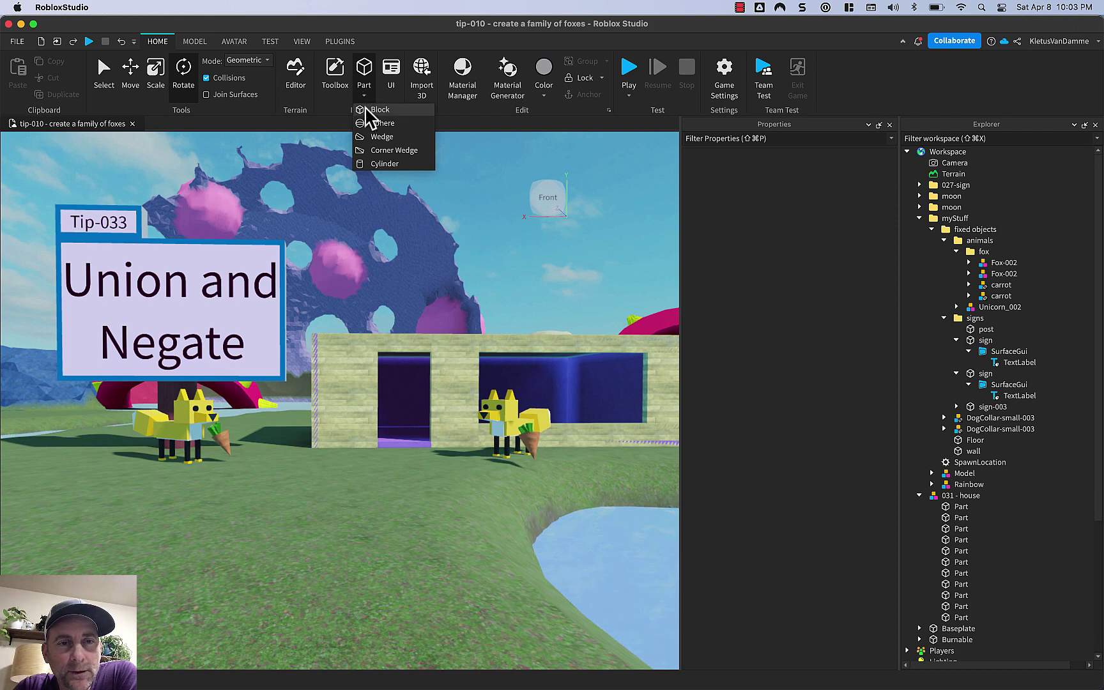
# - Insert a block part and place it on the grass in front of the Union and Negate sign, near the house
pyautogui.click(368, 112)
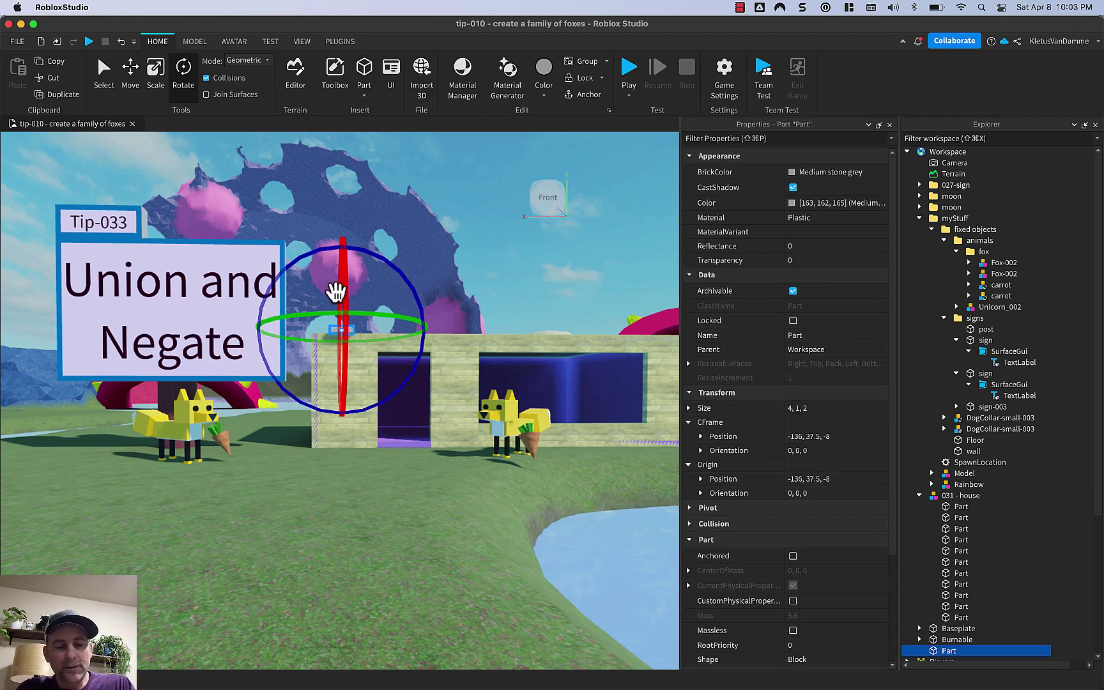
pyautogui.moveTo(335, 325); pyautogui.dragTo(335, 365)
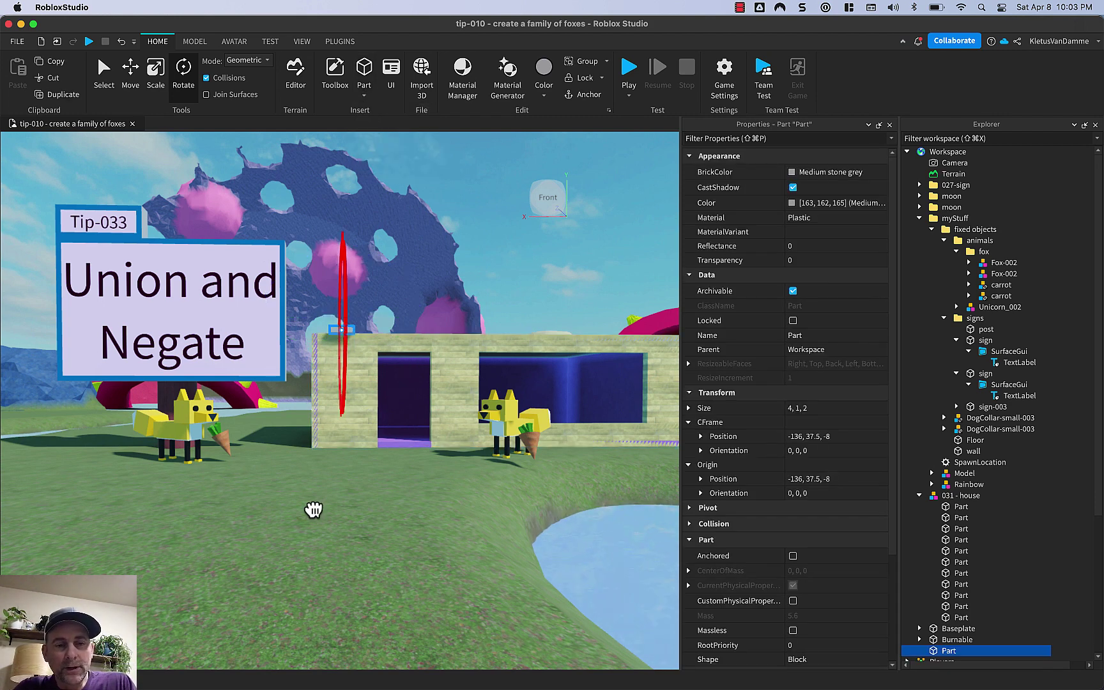
pyautogui.moveTo(313, 509); pyautogui.dragTo(313, 513)
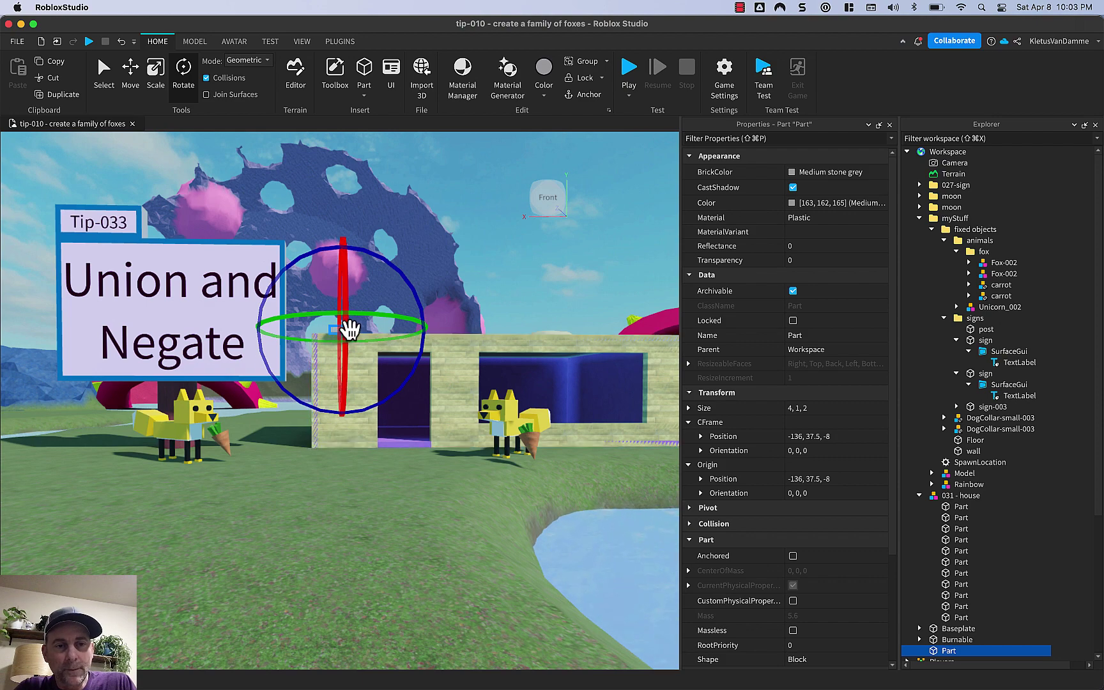
pyautogui.moveTo(349, 330); pyautogui.dragTo(324, 465)
pyautogui.moveTo(378, 341); pyautogui.dragTo(378, 343, button='right')
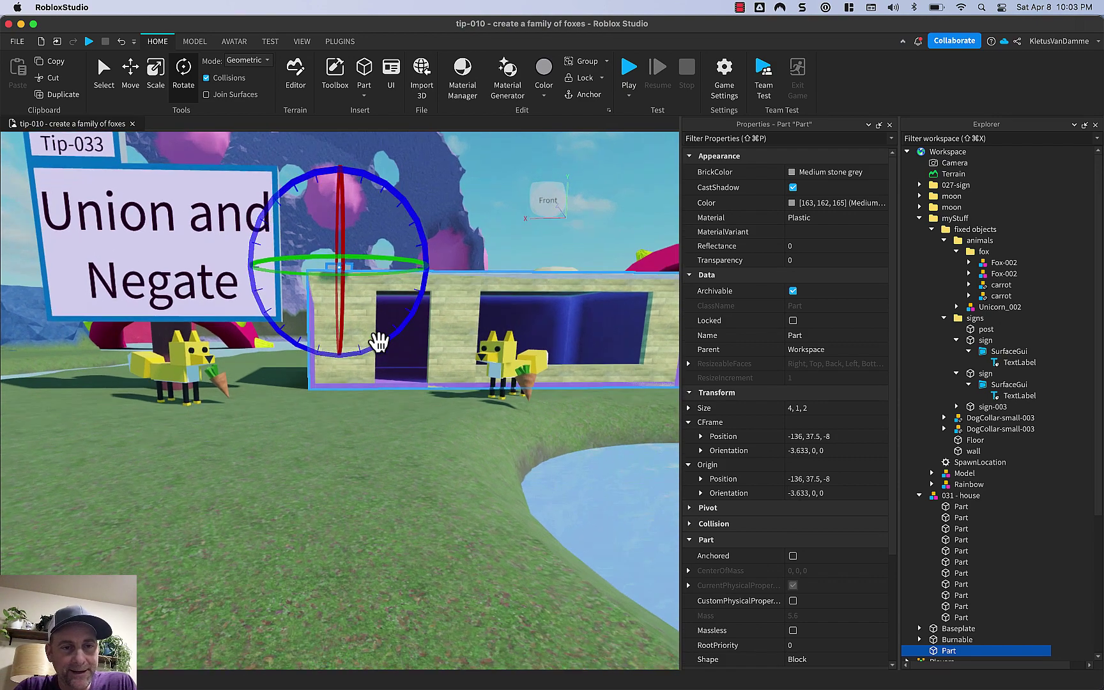
pyautogui.scroll(5, 423, 271)
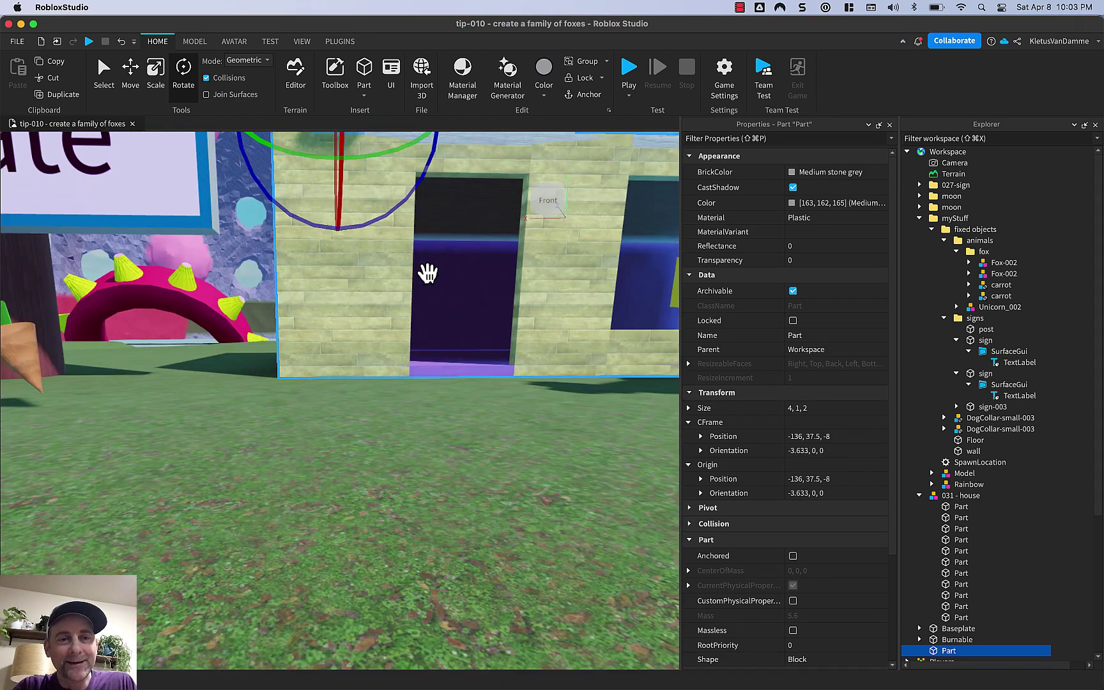
pyautogui.press('e')
pyautogui.moveTo(392, 534); pyautogui.dragTo(391, 534, button='right')
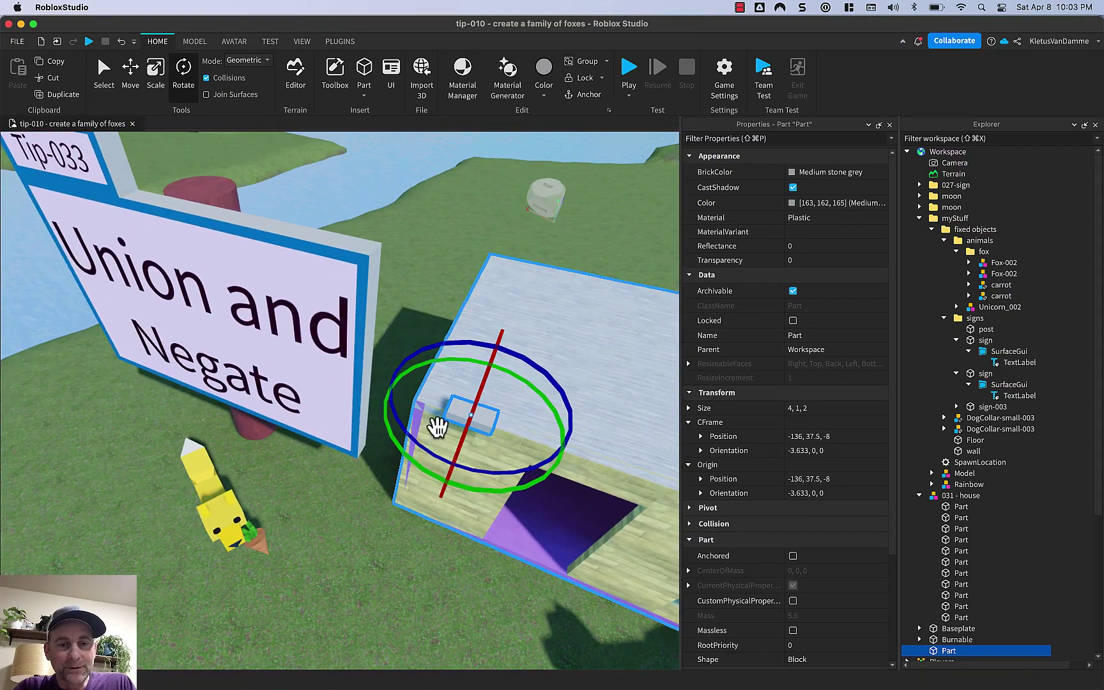
pyautogui.moveTo(456, 402); pyautogui.dragTo(277, 645)
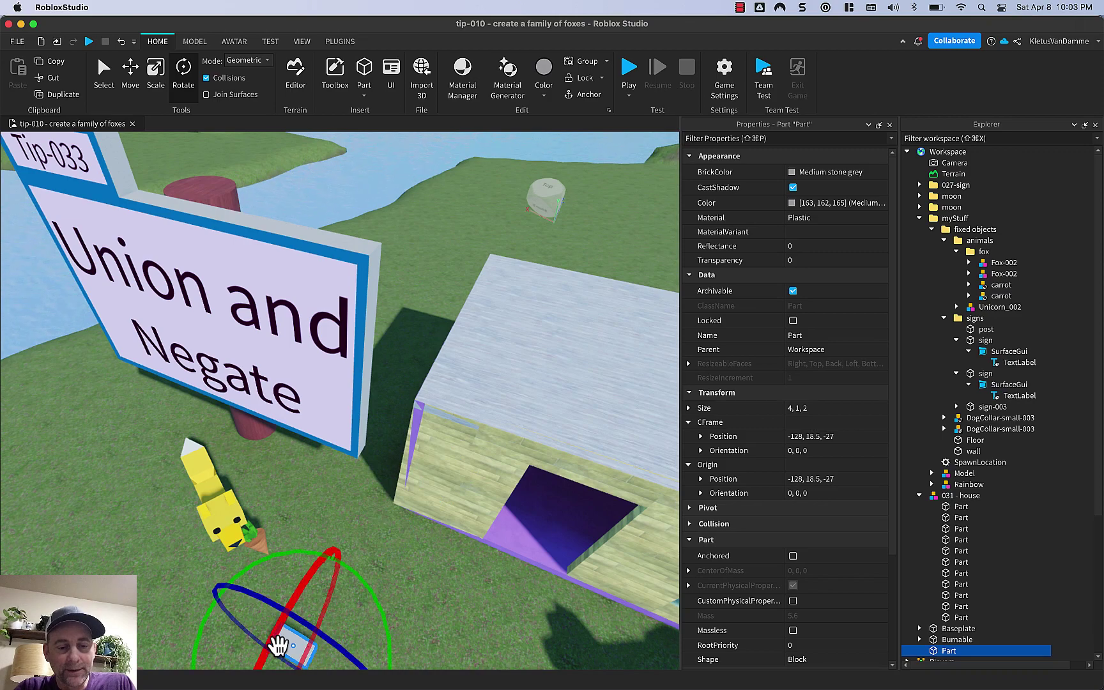
# - Set the new block's Y size to 12 and its Z size to 4, making an upright pillar
pyautogui.press('f')
pyautogui.press('f')
pyautogui.press('f')
pyautogui.scroll(-5, 277, 645)
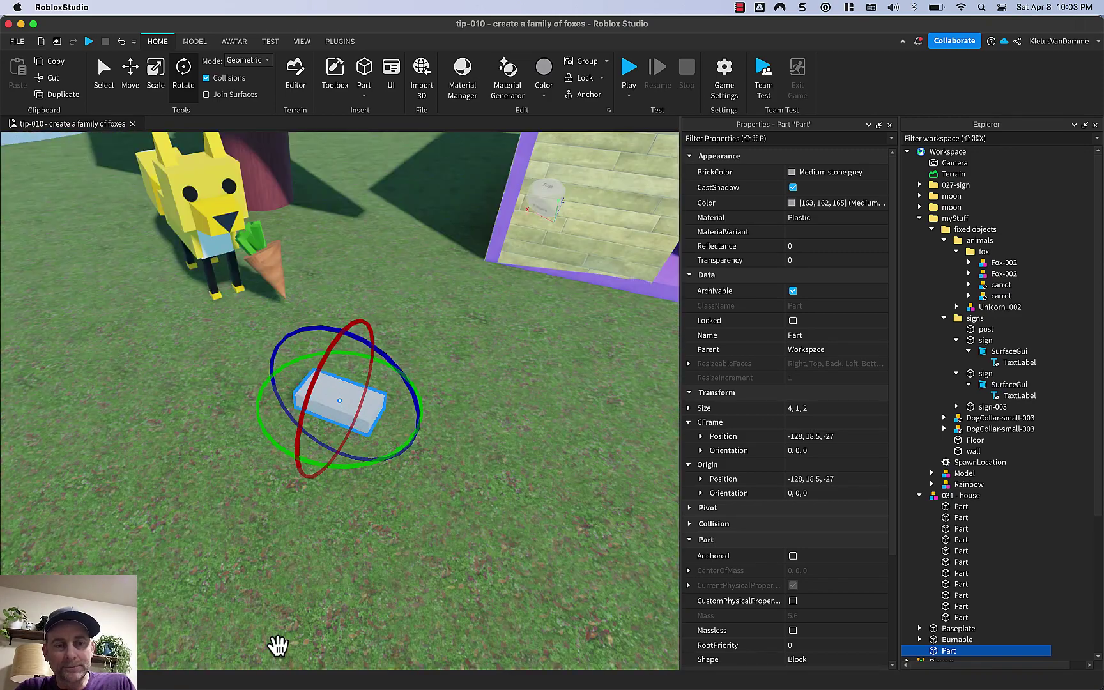
pyautogui.moveTo(278, 646); pyautogui.dragTo(277, 645, button='right')
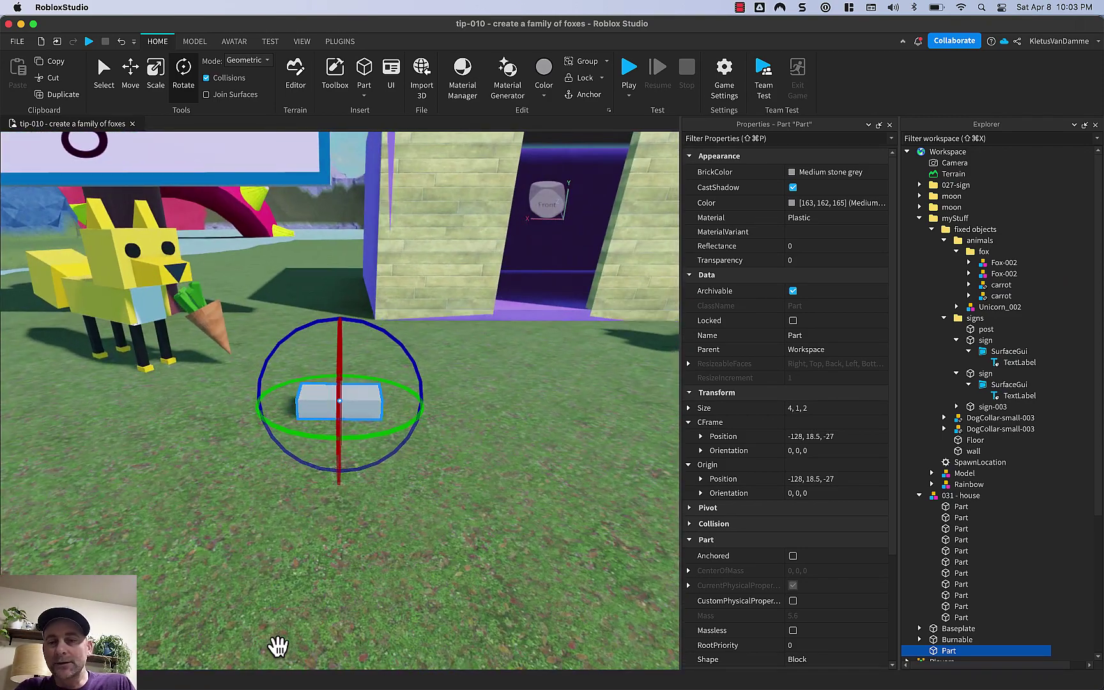
pyautogui.scroll(-5, 484, 632)
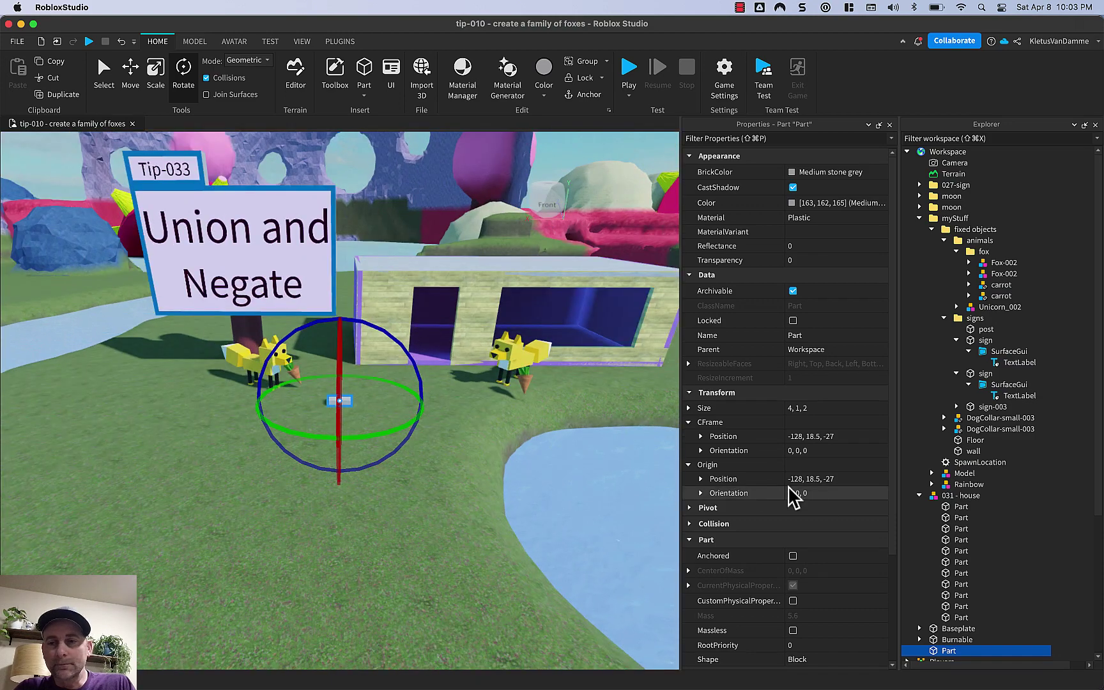
pyautogui.click(816, 410)
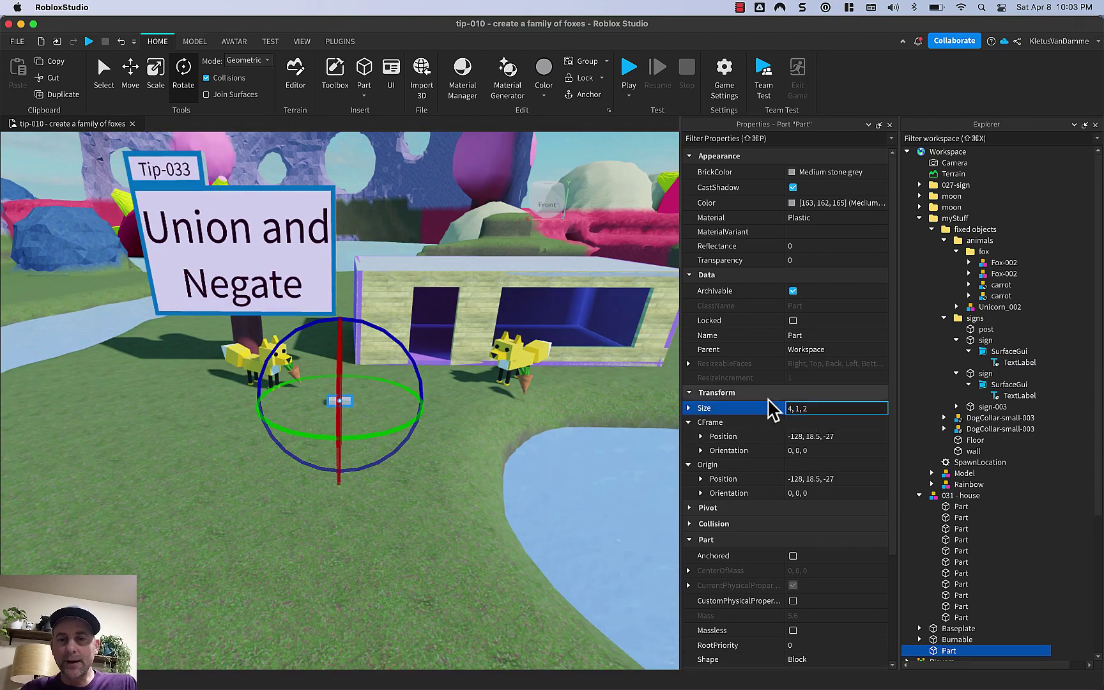
pyautogui.click(688, 409)
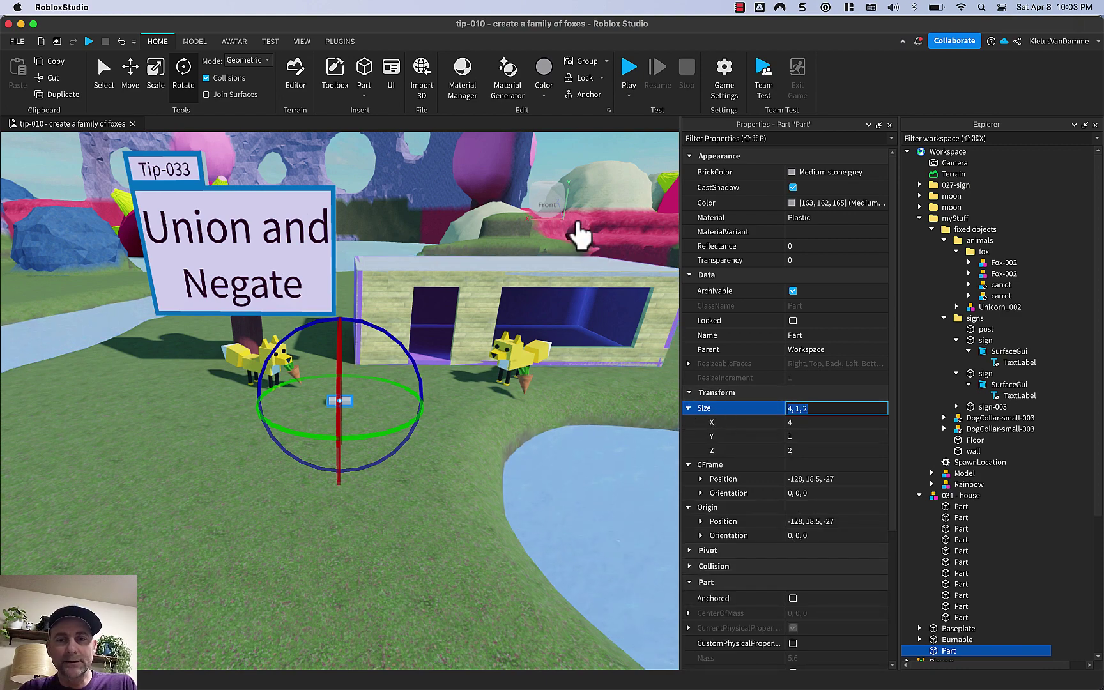
pyautogui.click(809, 437)
pyautogui.write('12')
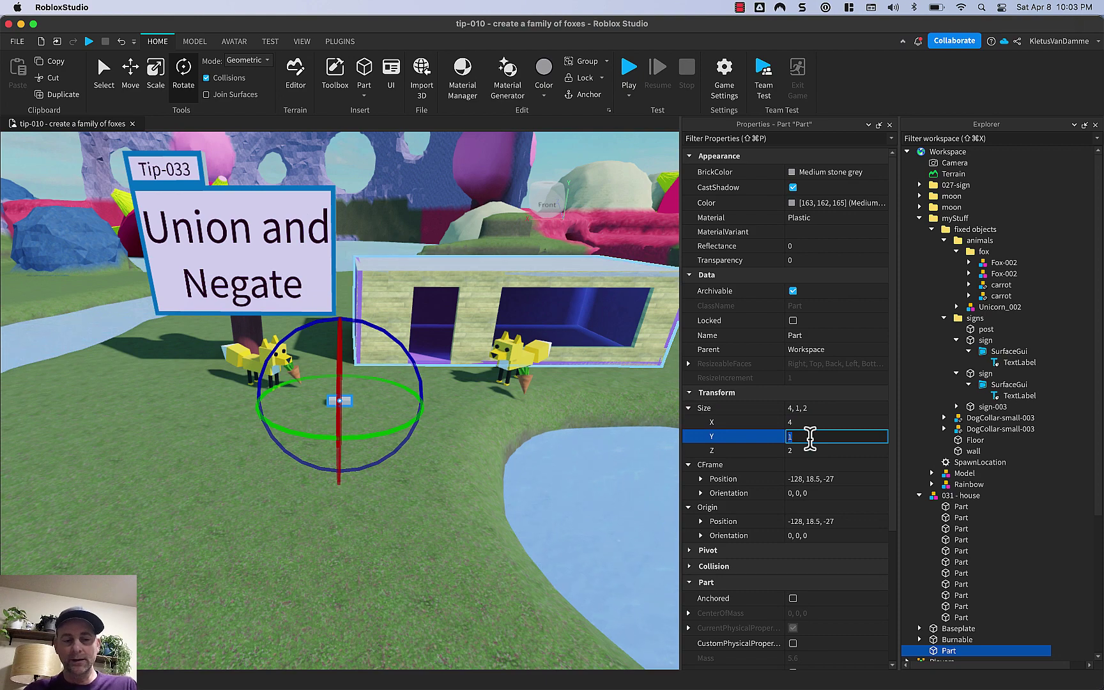
pyautogui.press('Return')
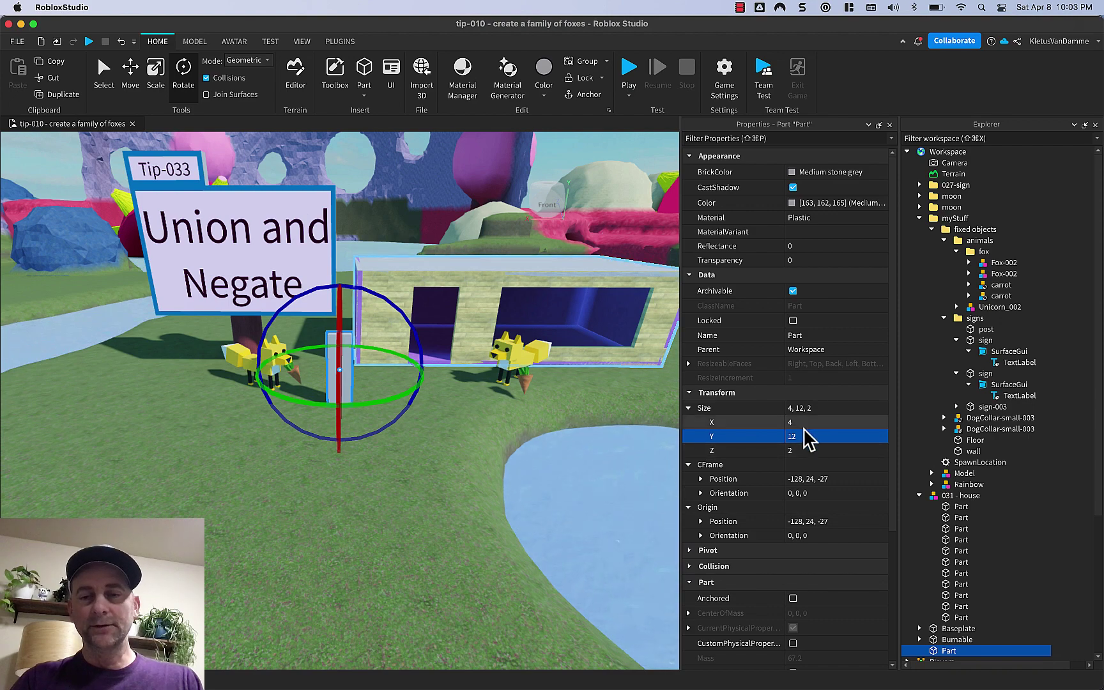
pyautogui.click(803, 450)
pyautogui.write('4')
pyautogui.click(801, 463)
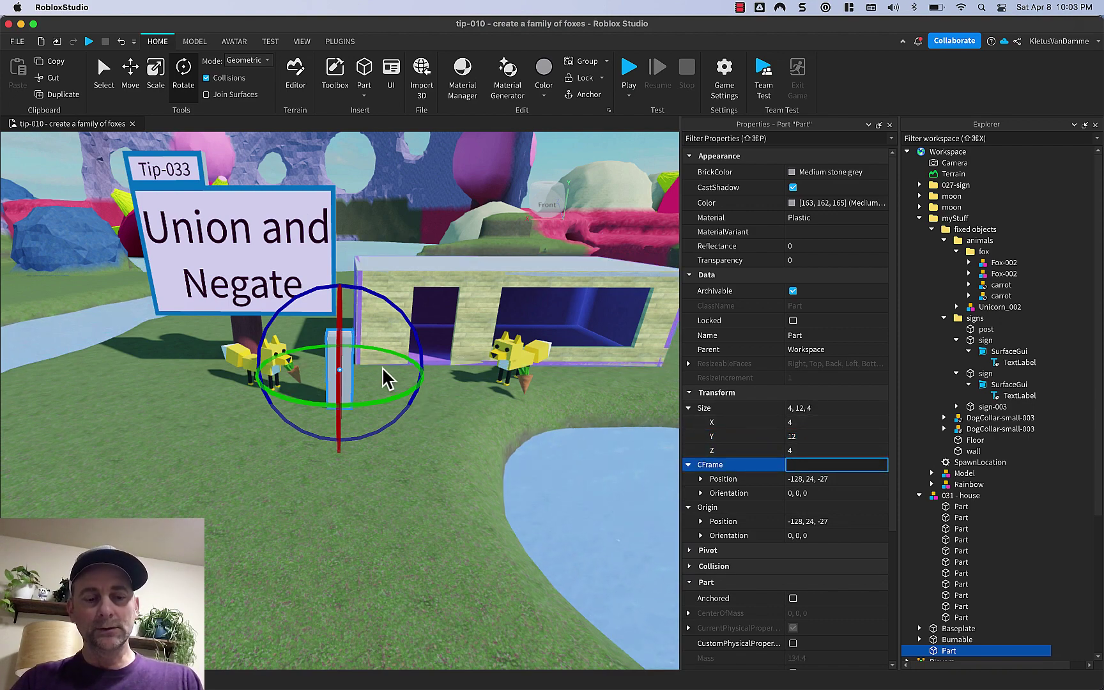
pyautogui.press('super+d')
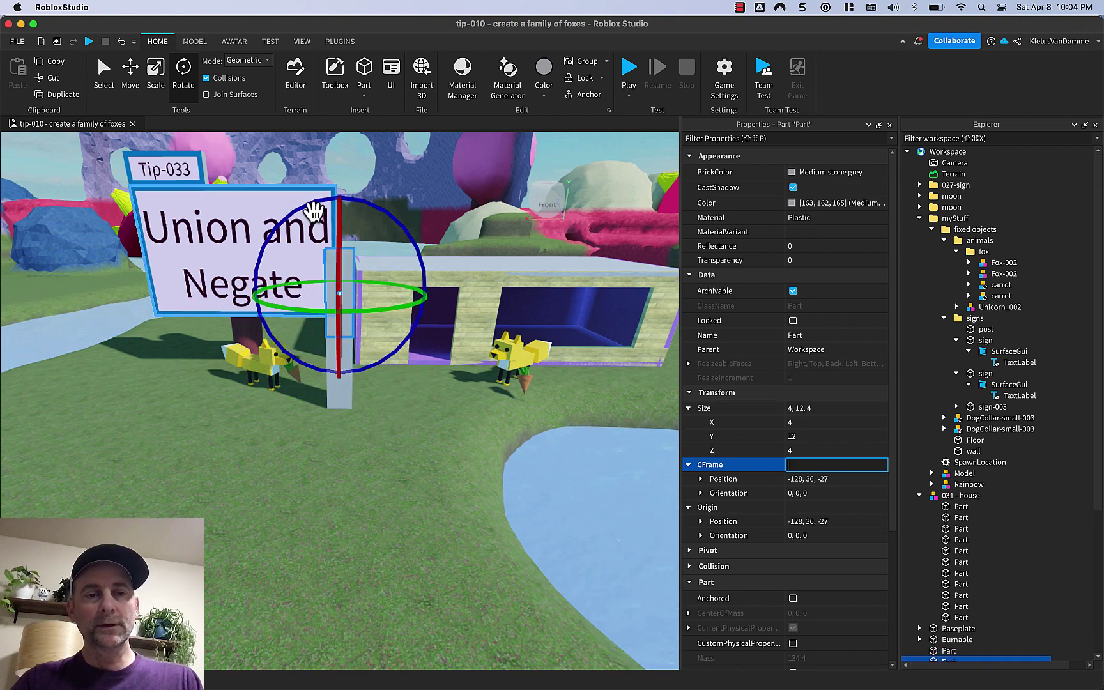
pyautogui.press('Delete')
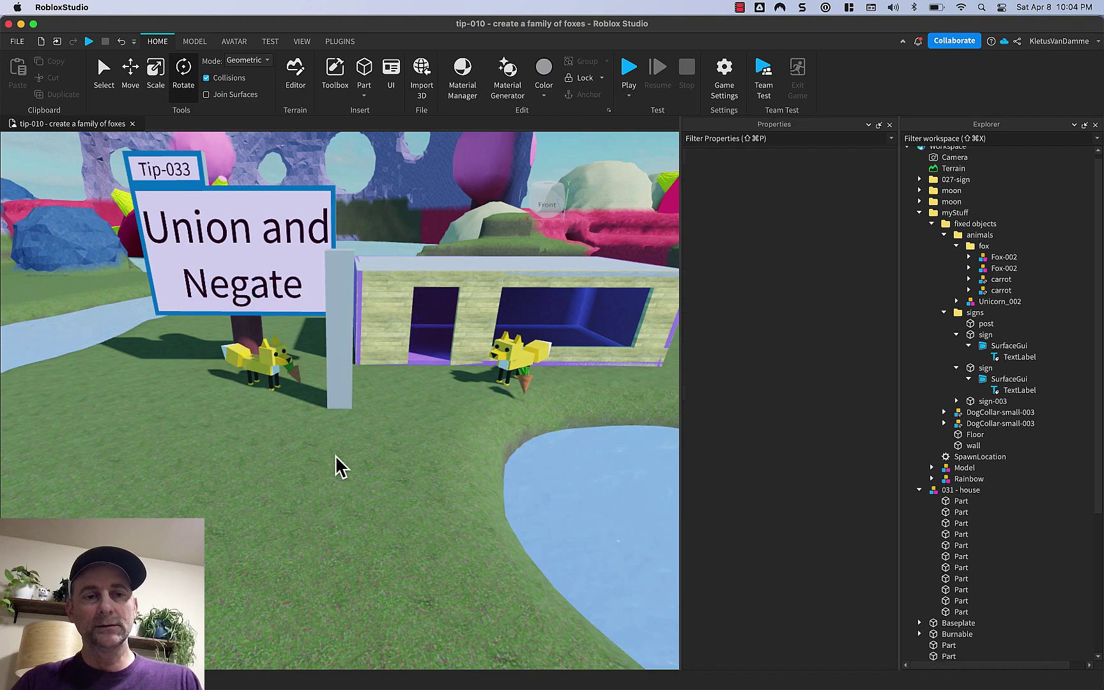
pyautogui.click(340, 352)
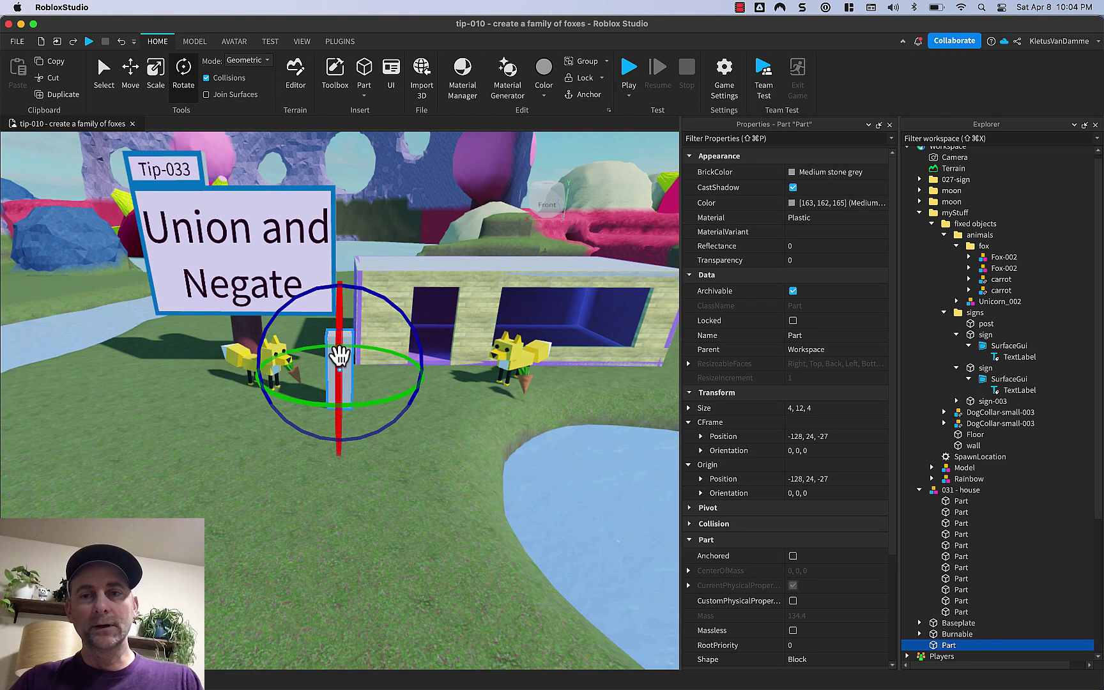
# - Set the pillar's material to Cobblestone
pyautogui.click(796, 173)
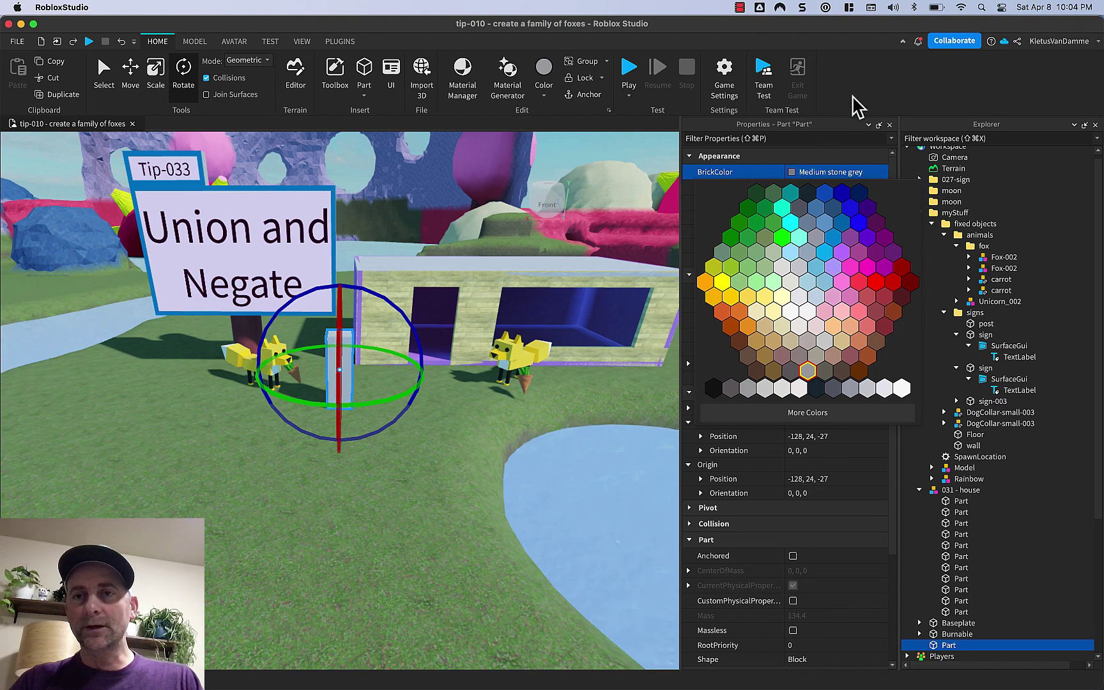
pyautogui.click(852, 96)
pyautogui.click(793, 218)
pyautogui.click(795, 220)
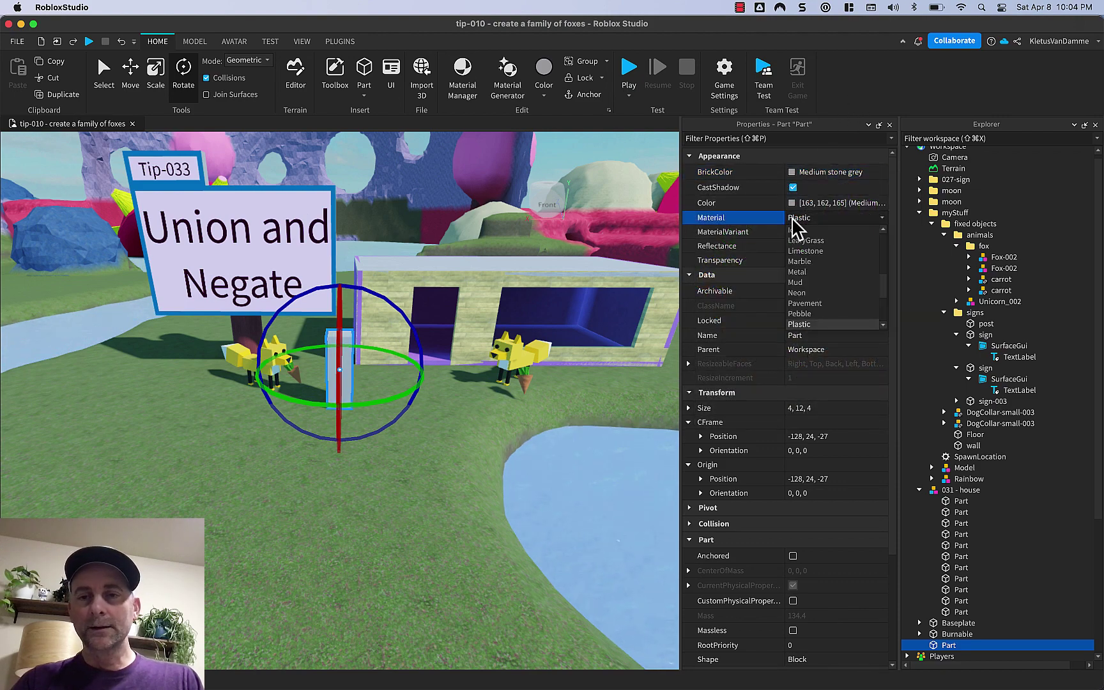
pyautogui.scroll(4, 793, 230)
pyautogui.click(799, 231)
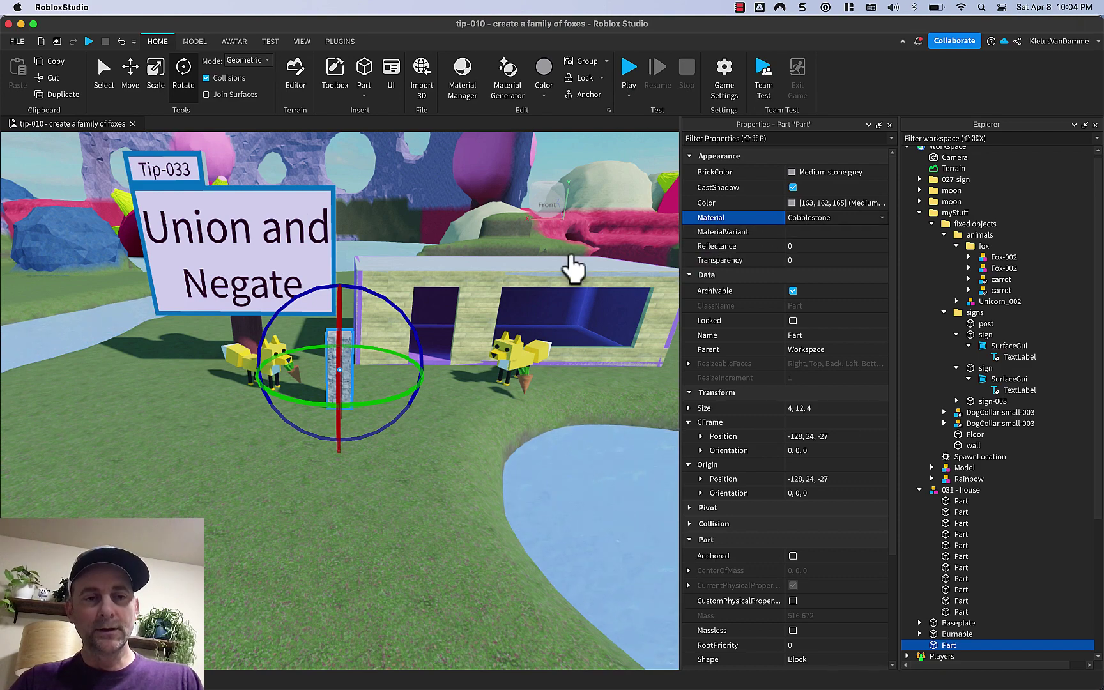
pyautogui.press('super+d')
pyautogui.press('Delete')
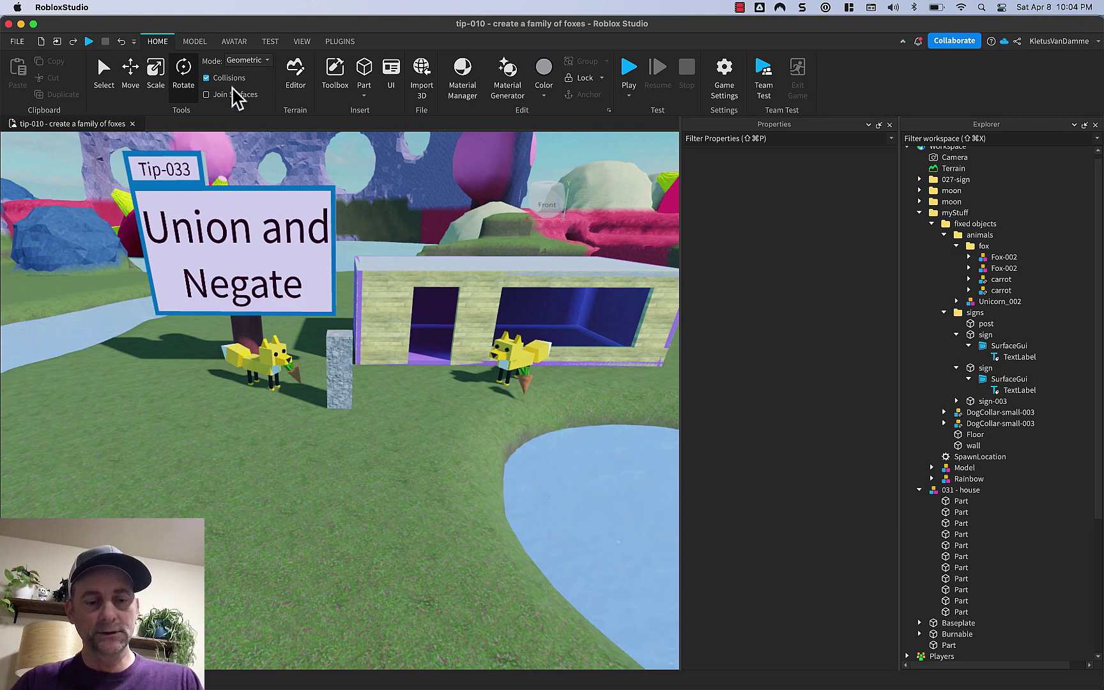
pyautogui.press('super+2')
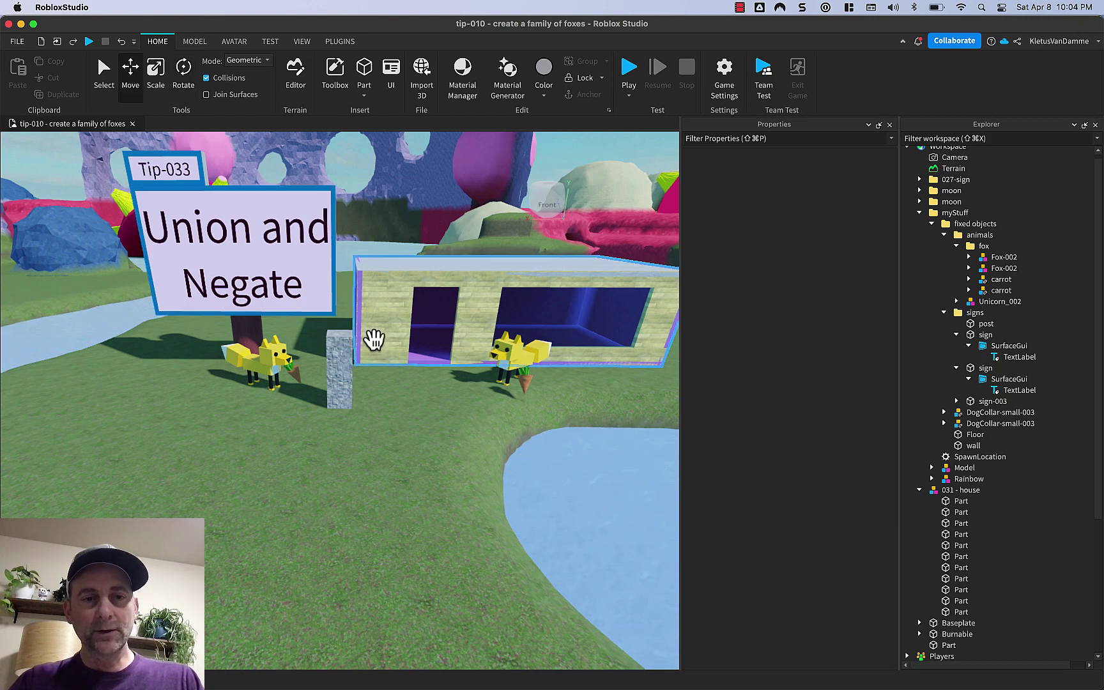
pyautogui.click(339, 363)
pyautogui.press('super+d')
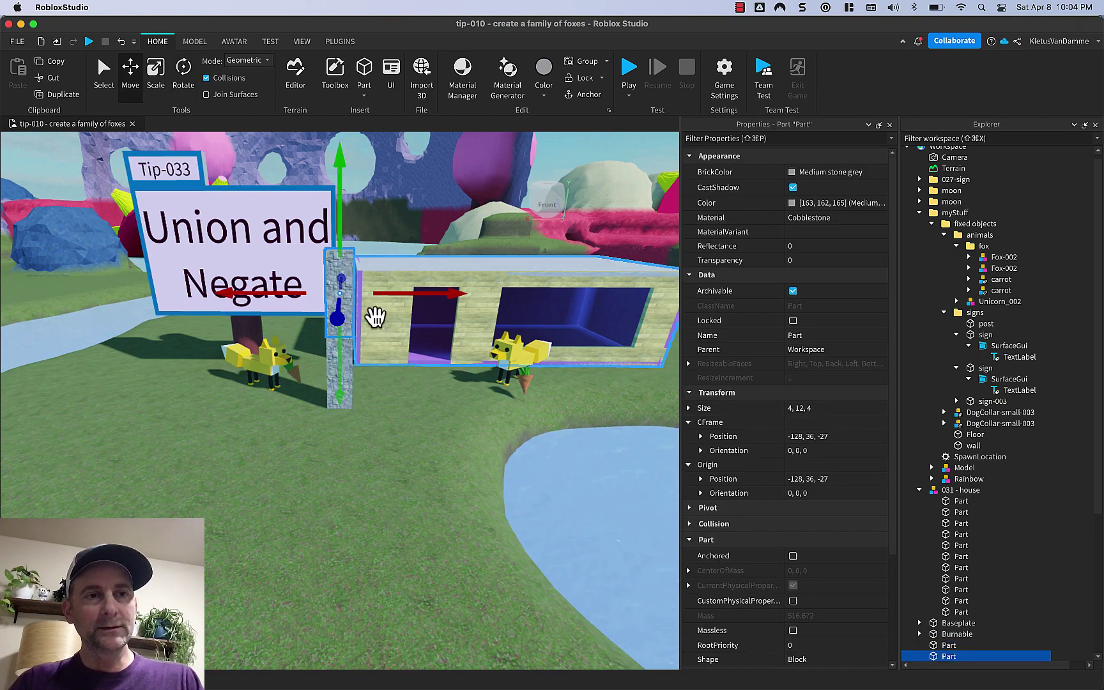
pyautogui.press('super+z')
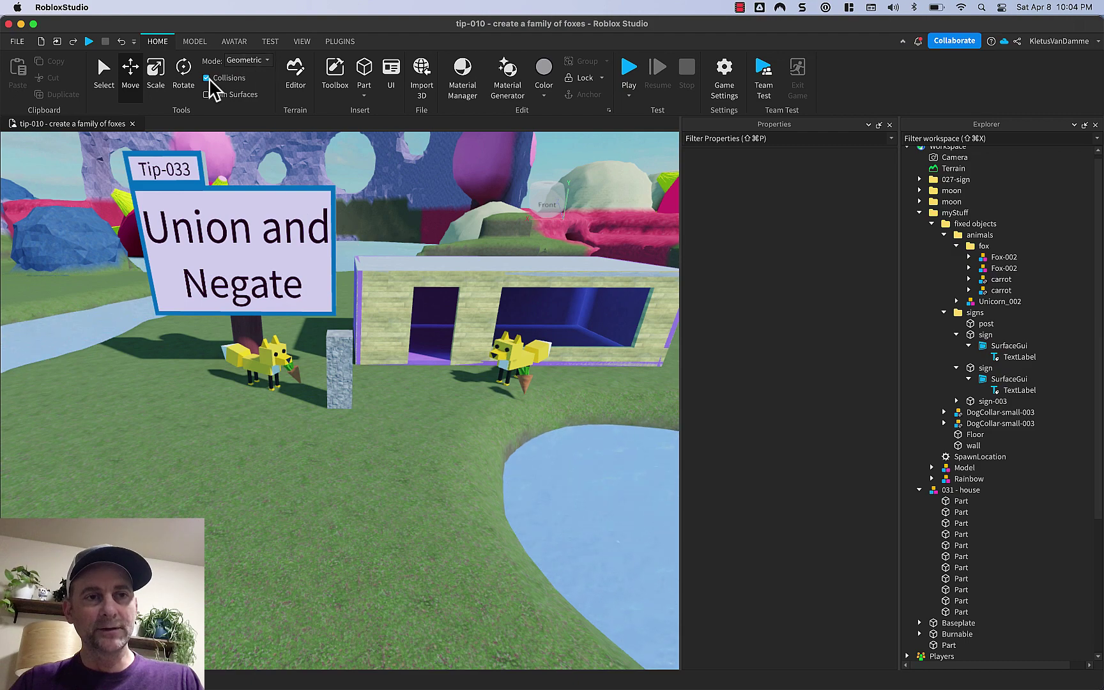
# - Duplicate the cobblestone pillar in place with collisions off and move the copy sideways along the X axis to about X -139
pyautogui.click(338, 345)
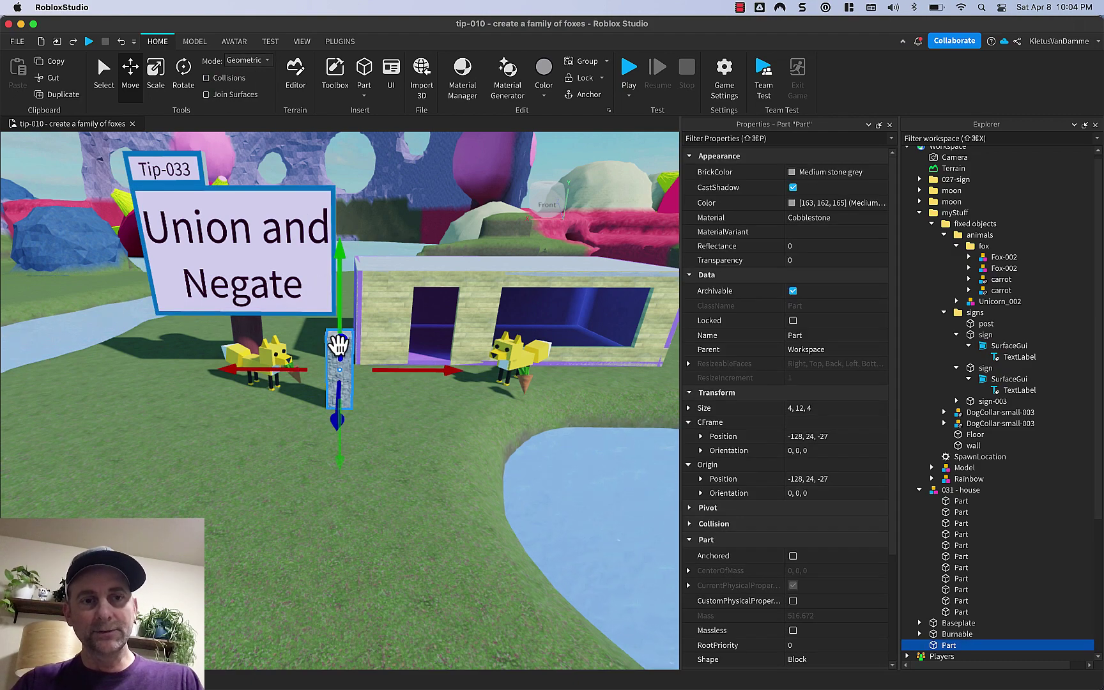
pyautogui.press('super+d')
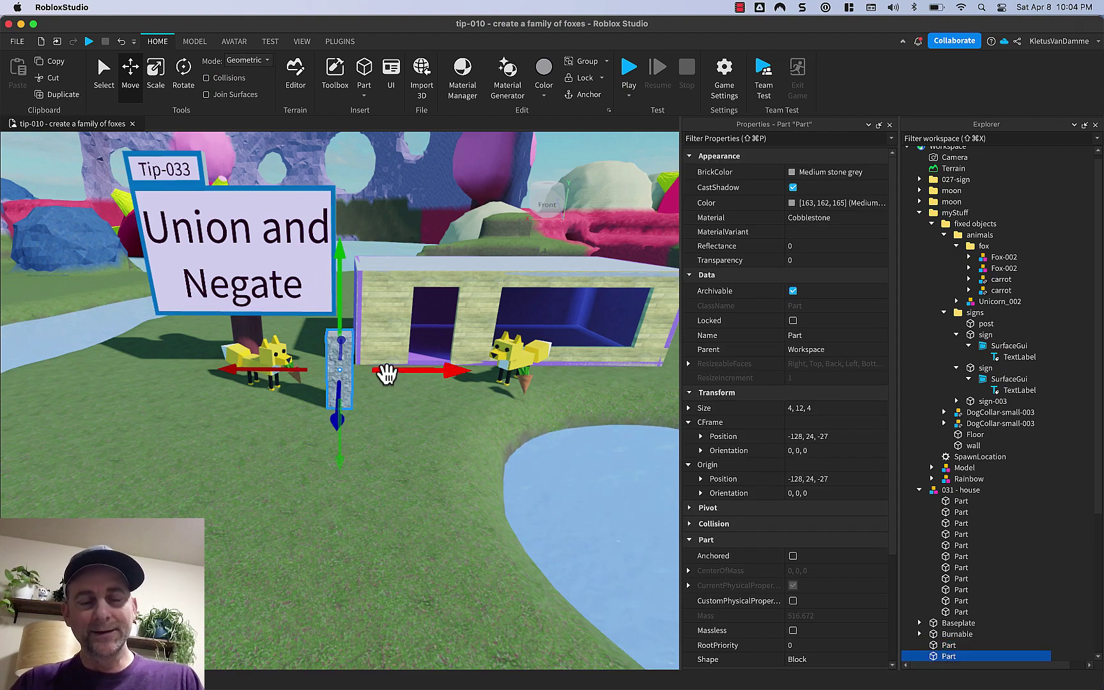
pyautogui.moveTo(386, 374); pyautogui.dragTo(461, 376)
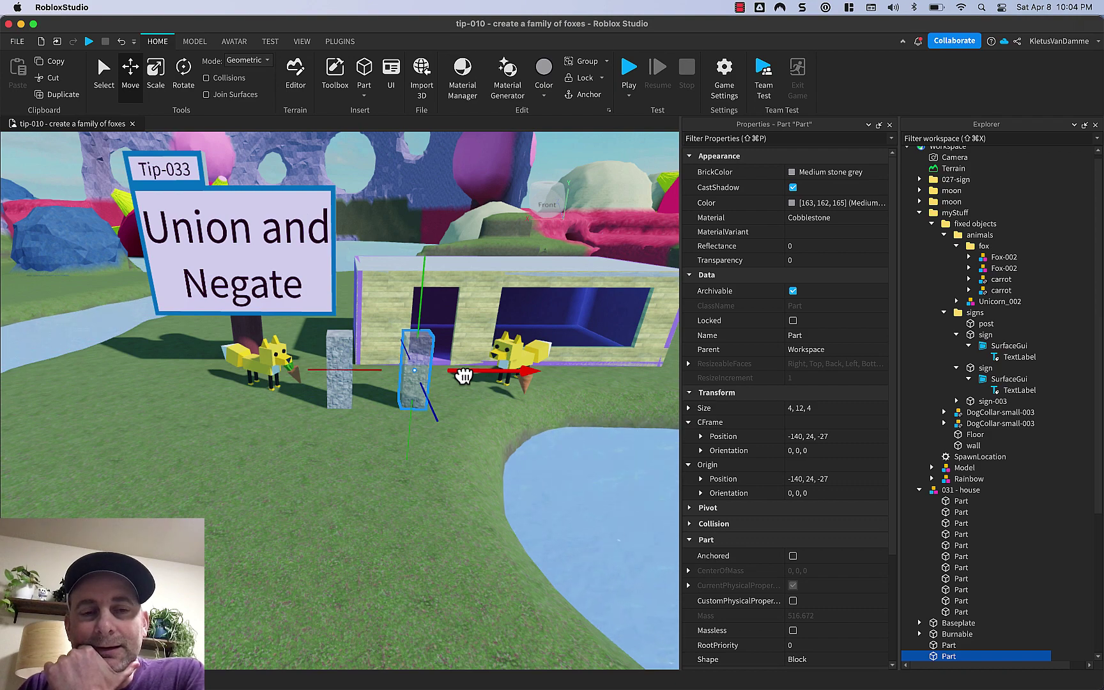
pyautogui.moveTo(455, 377); pyautogui.dragTo(409, 386)
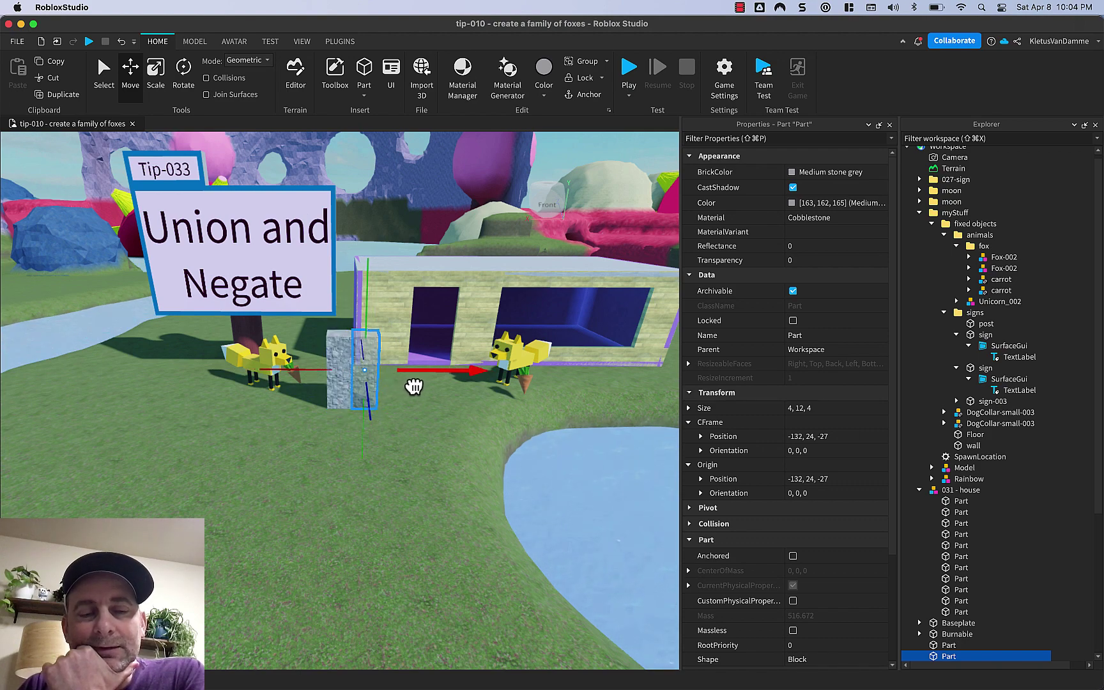
pyautogui.moveTo(414, 386); pyautogui.dragTo(456, 373)
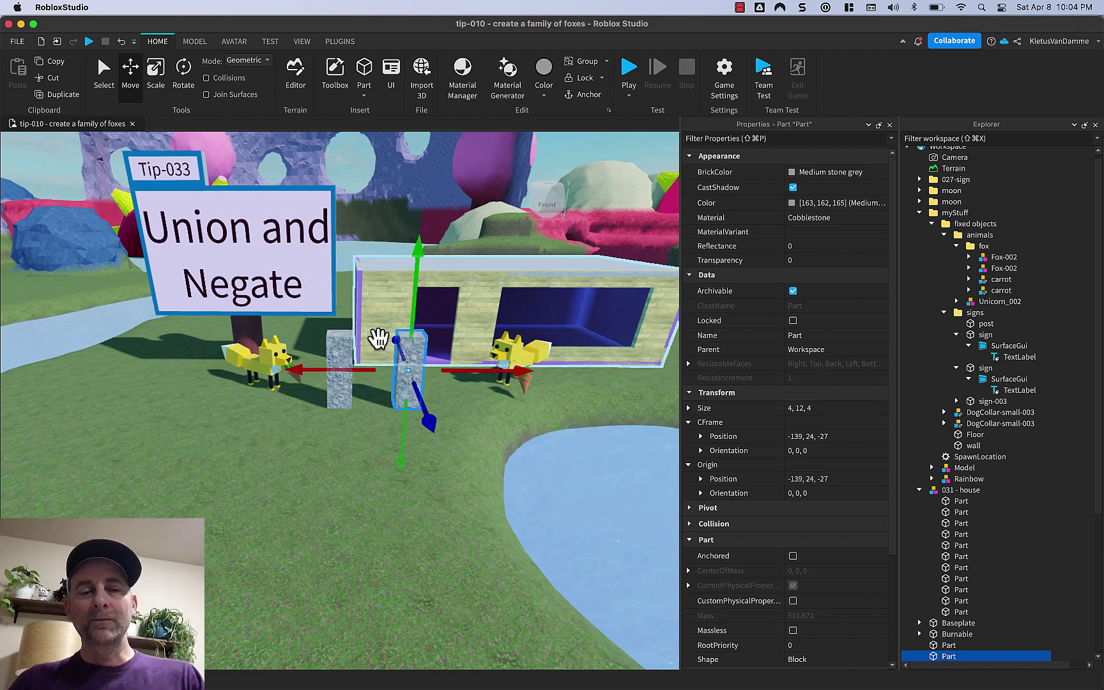
# - Turn collisions back on, duplicate the original pillar on top of itself, and resize the copy to about 15 × 8 × 4, spanning both pillars
pyautogui.click(337, 355)
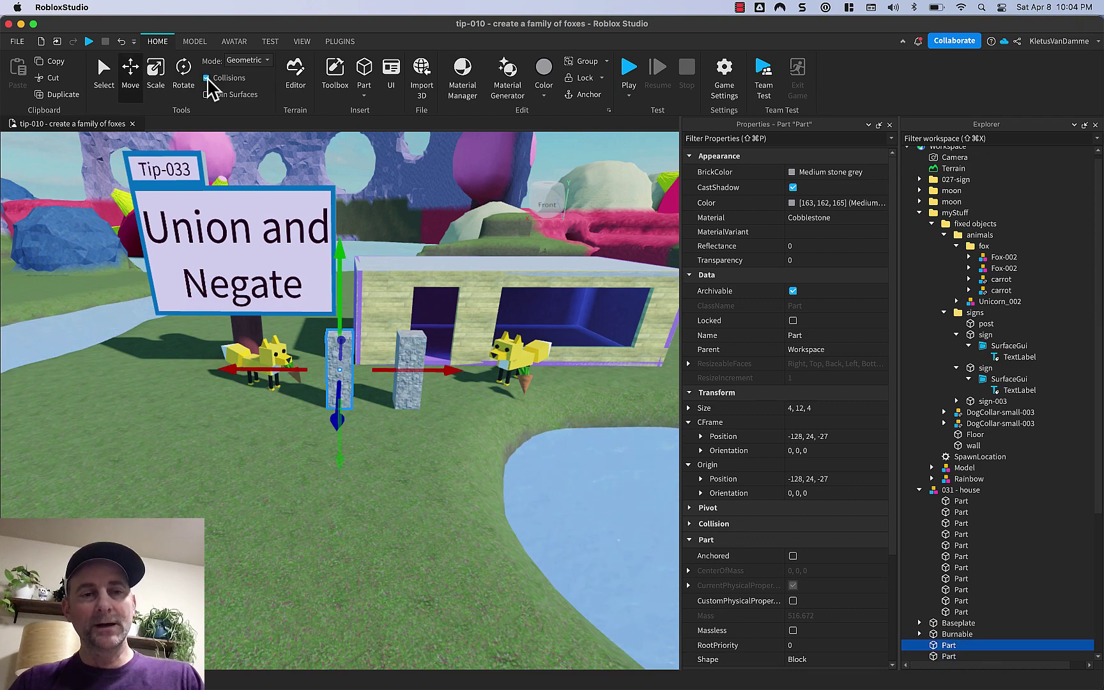
pyautogui.press('super+d')
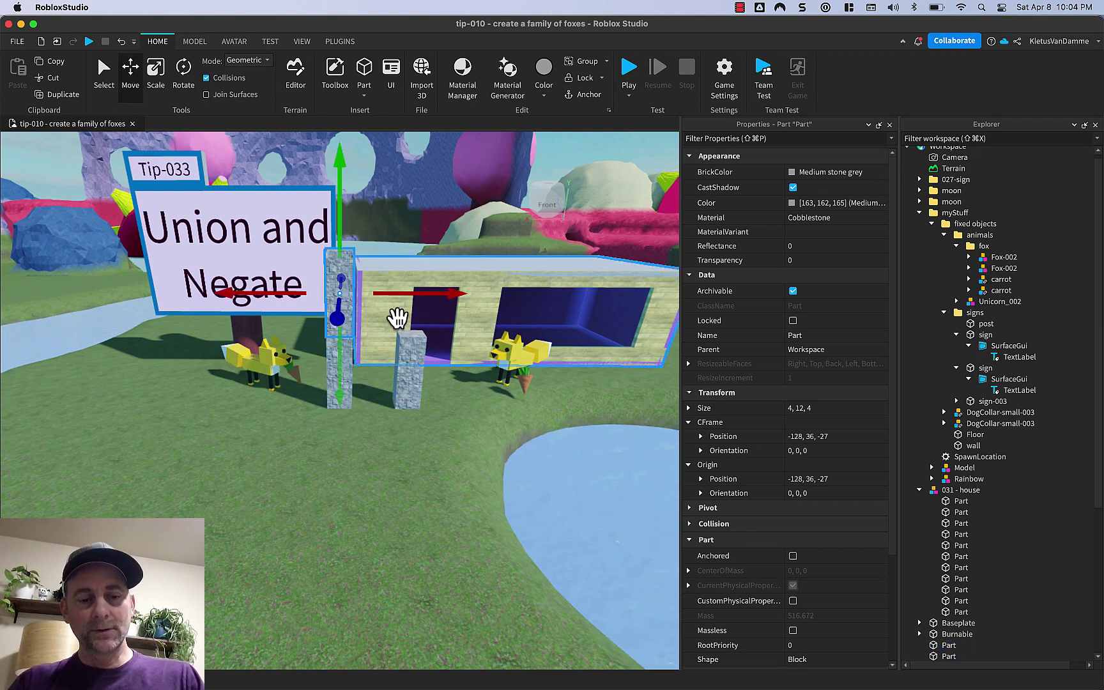
pyautogui.press('super+3')
pyautogui.moveTo(380, 294); pyautogui.dragTo(458, 294)
pyautogui.moveTo(382, 219); pyautogui.dragTo(382, 246)
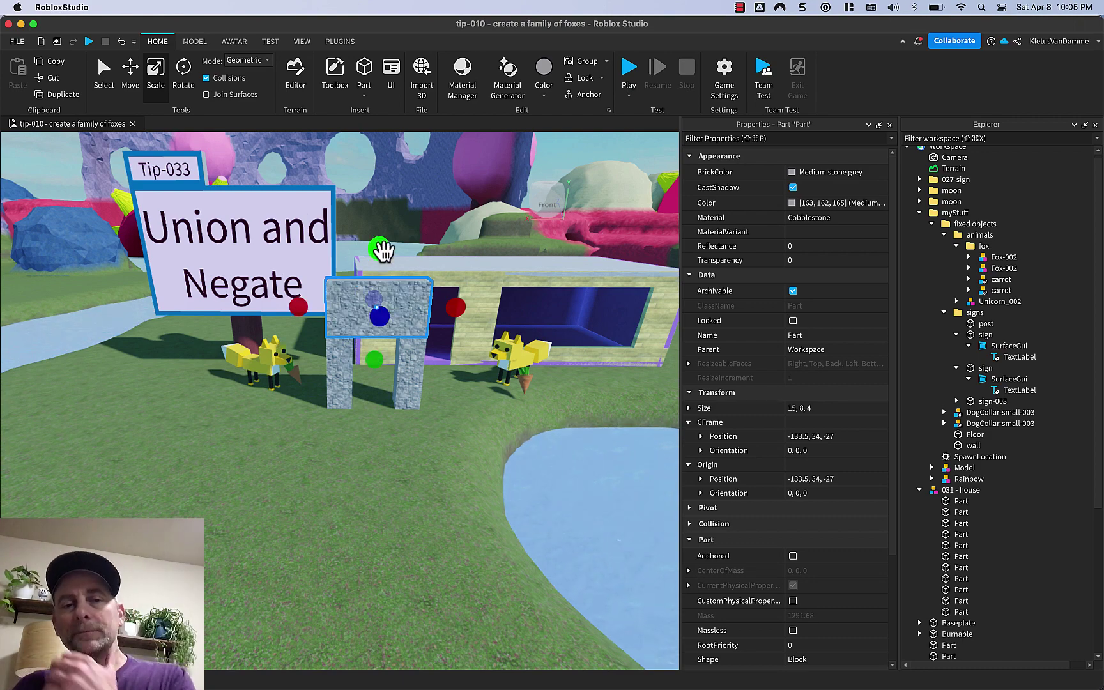
# - Change the crosspiece's brick color to Carnation pink and focus on it
pyautogui.click(799, 172)
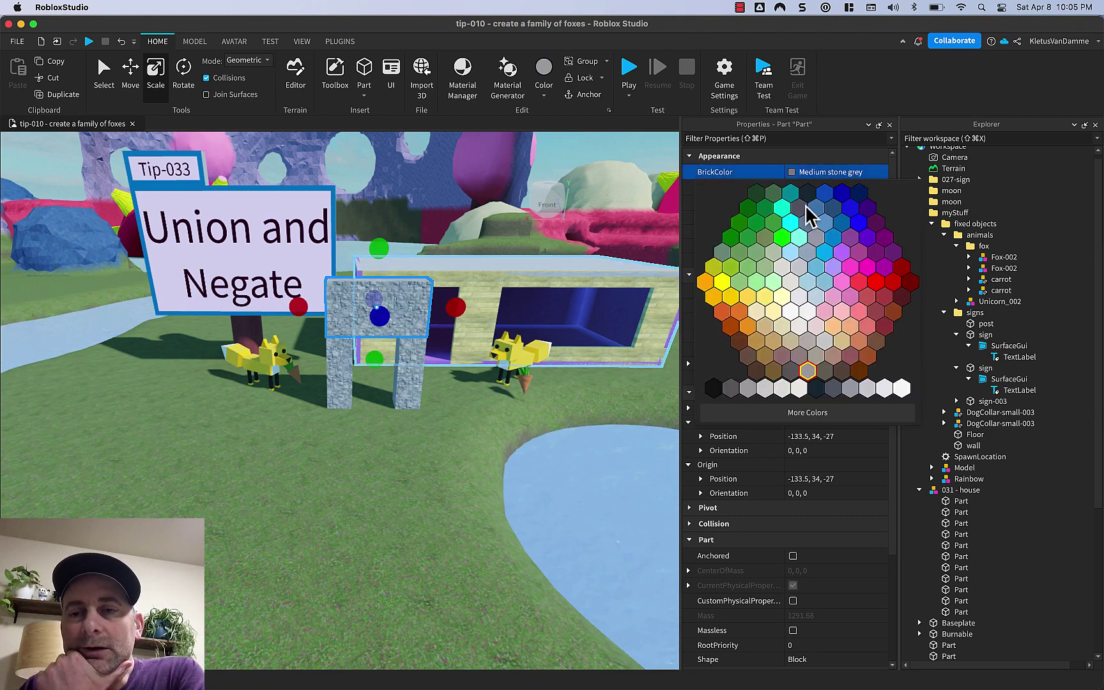
pyautogui.click(843, 288)
pyautogui.press('f')
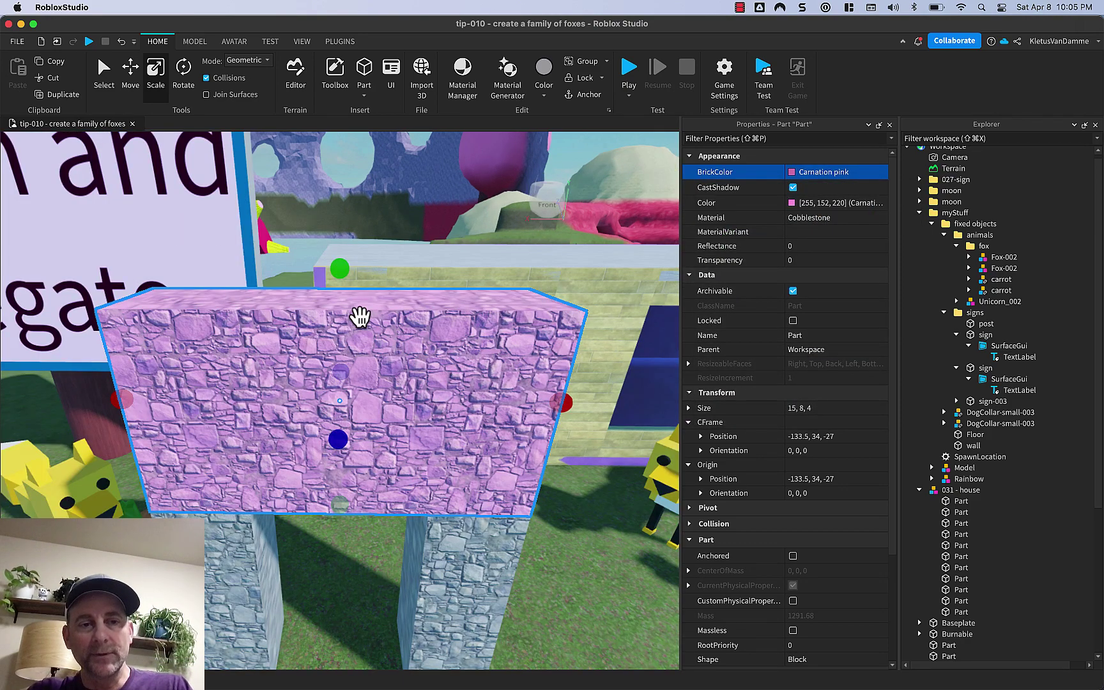
# - Duplicate the pink crosspiece so the copy stacks directly on top of it
pyautogui.moveTo(359, 316); pyautogui.dragTo(360, 316, button='right')
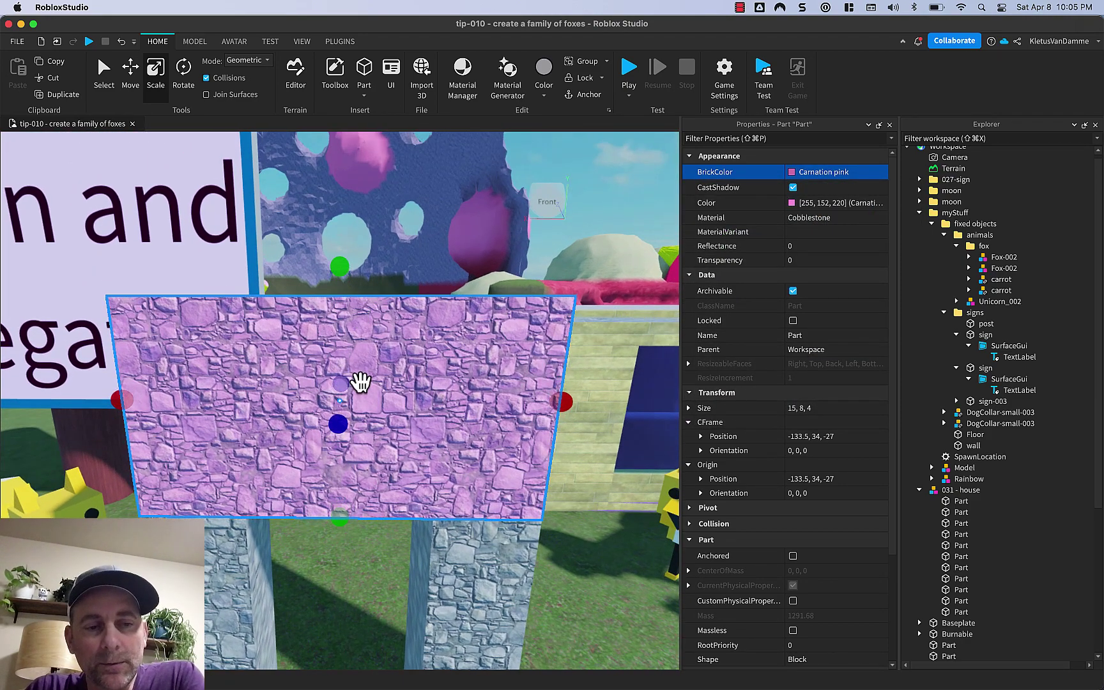
pyautogui.scroll(-5, 361, 382)
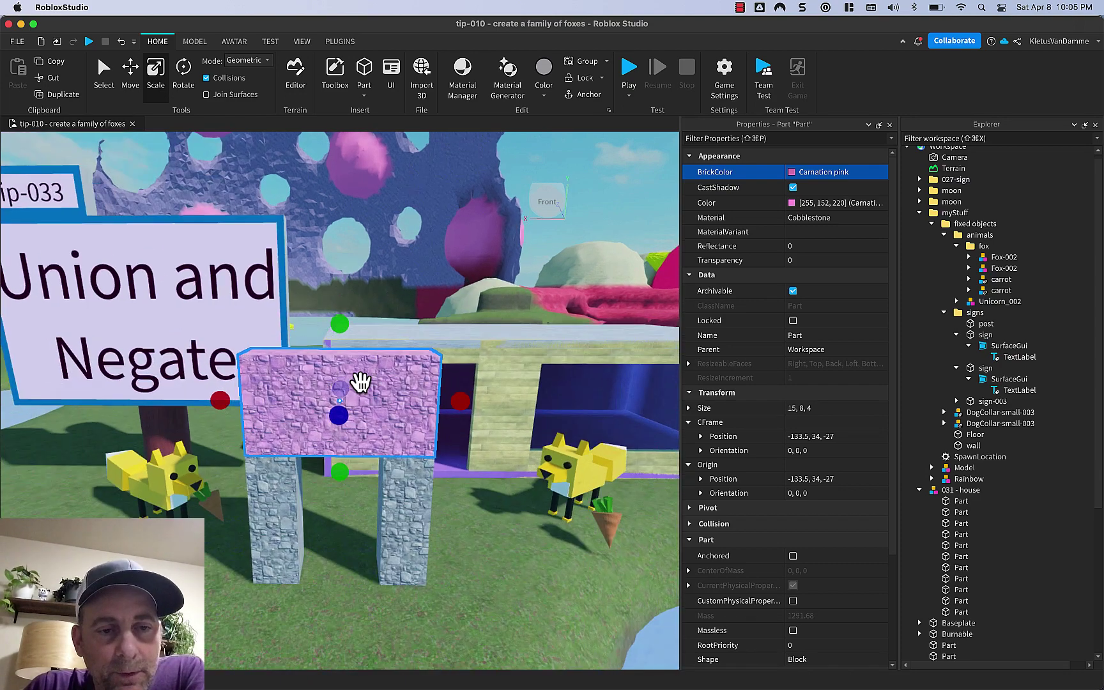
pyautogui.scroll(3, 361, 382)
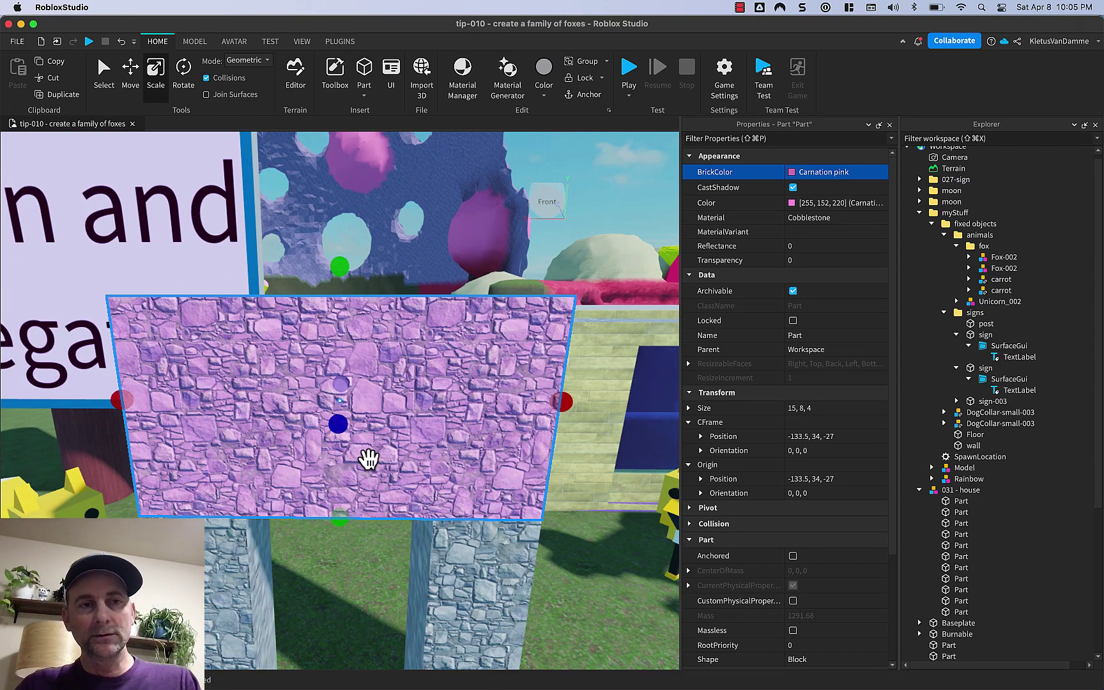
pyautogui.press('super+d')
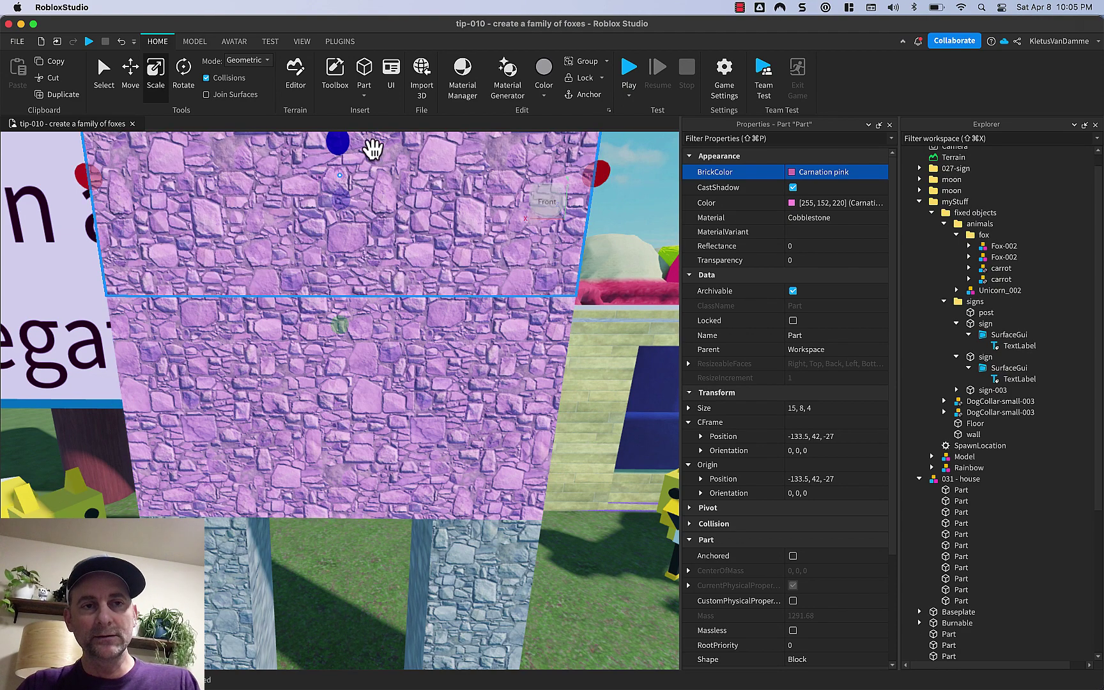
# - Set the shape of the SpawnLocation to Cylinder
pyautogui.click(958, 445)
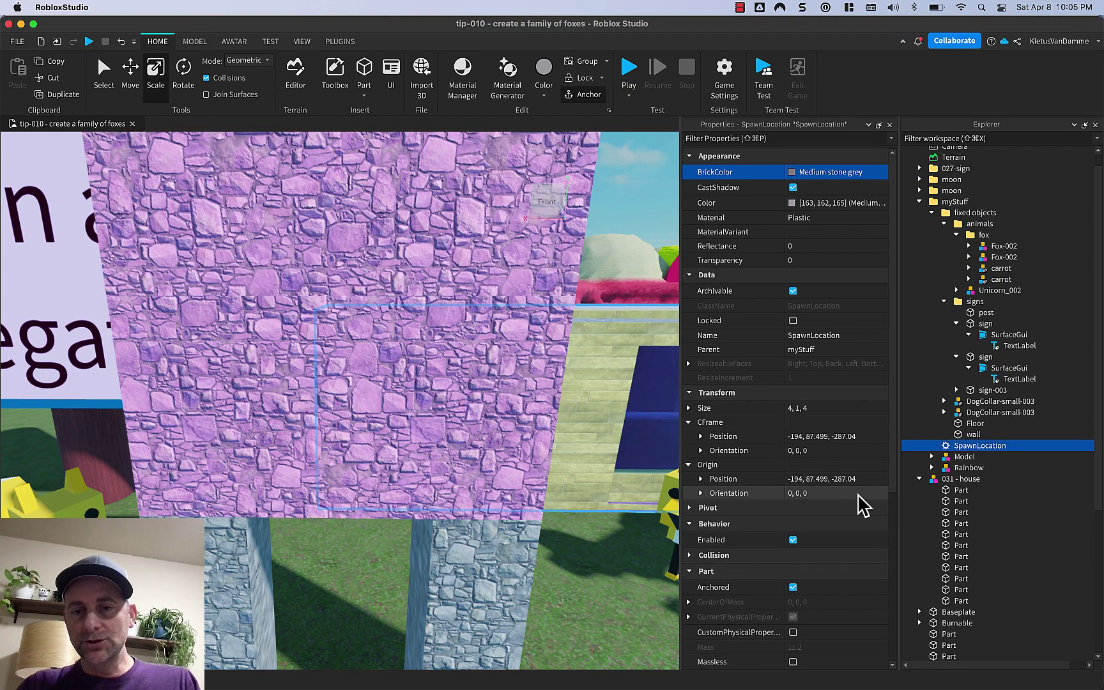
pyautogui.scroll(-10, 860, 502)
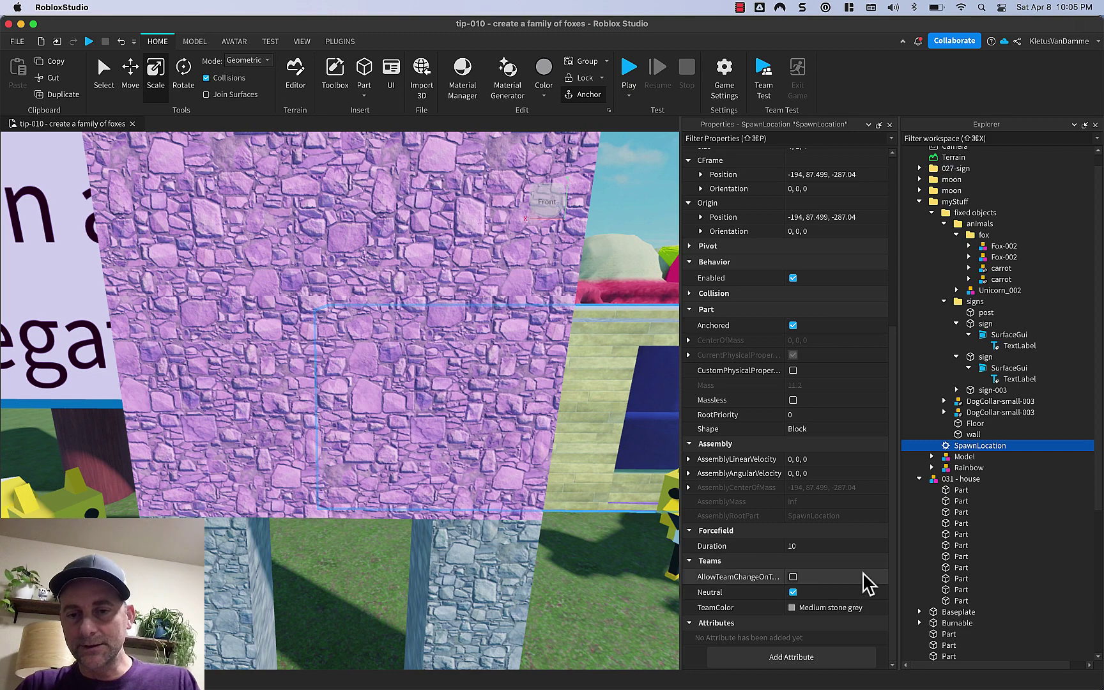
pyautogui.click(841, 428)
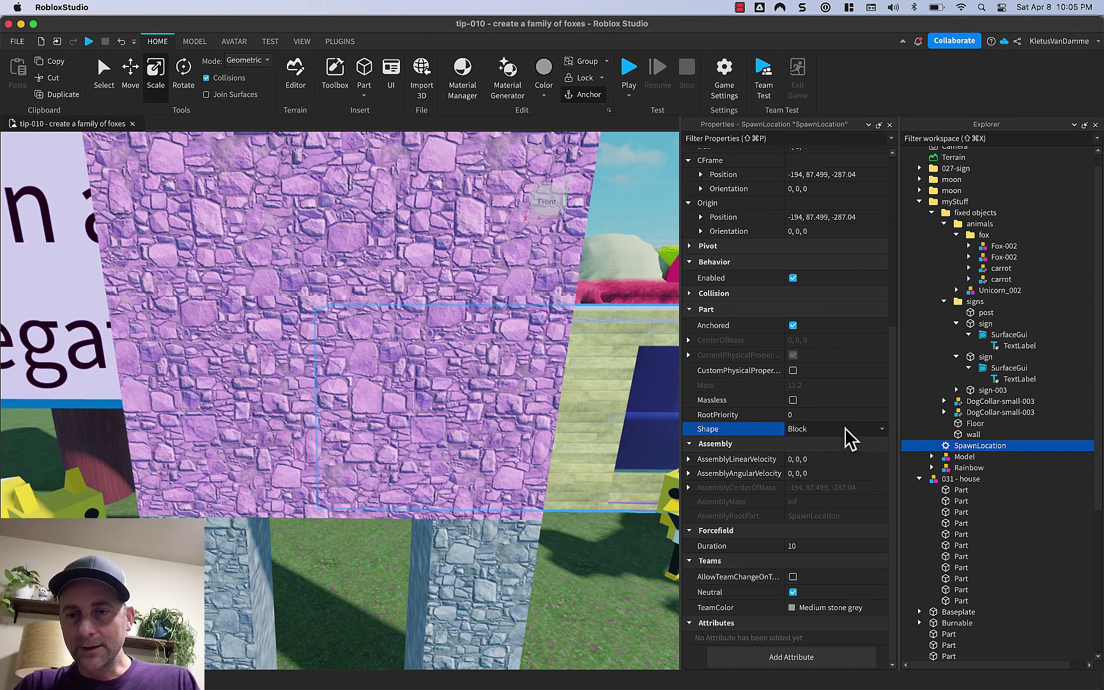
pyautogui.click(879, 428)
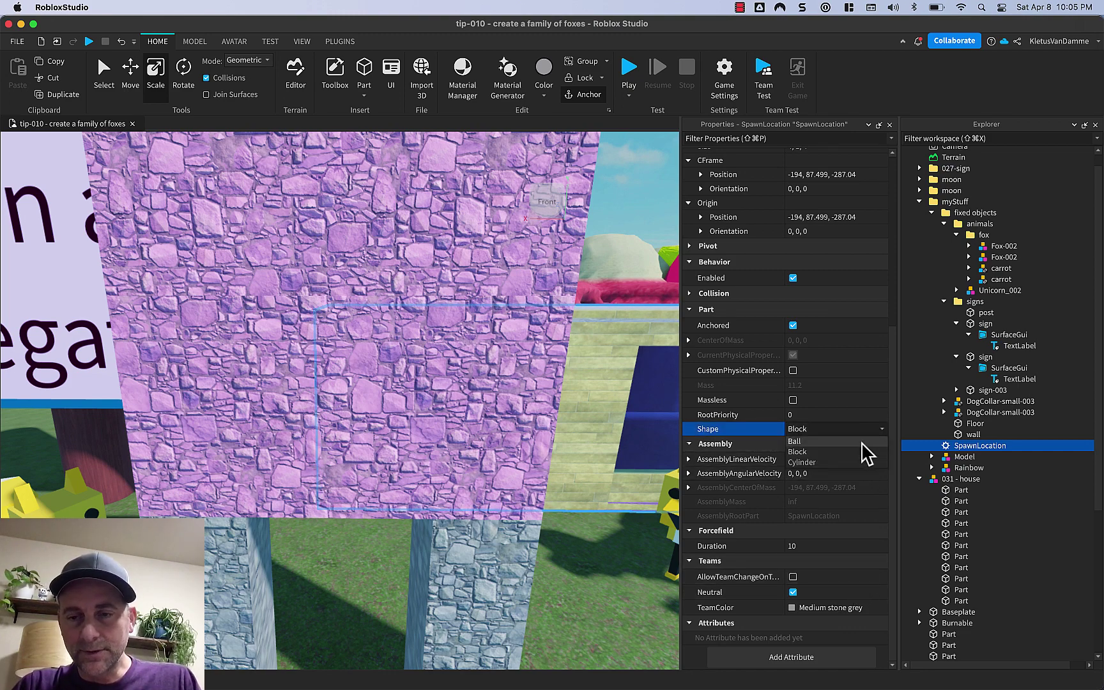
pyautogui.click(831, 462)
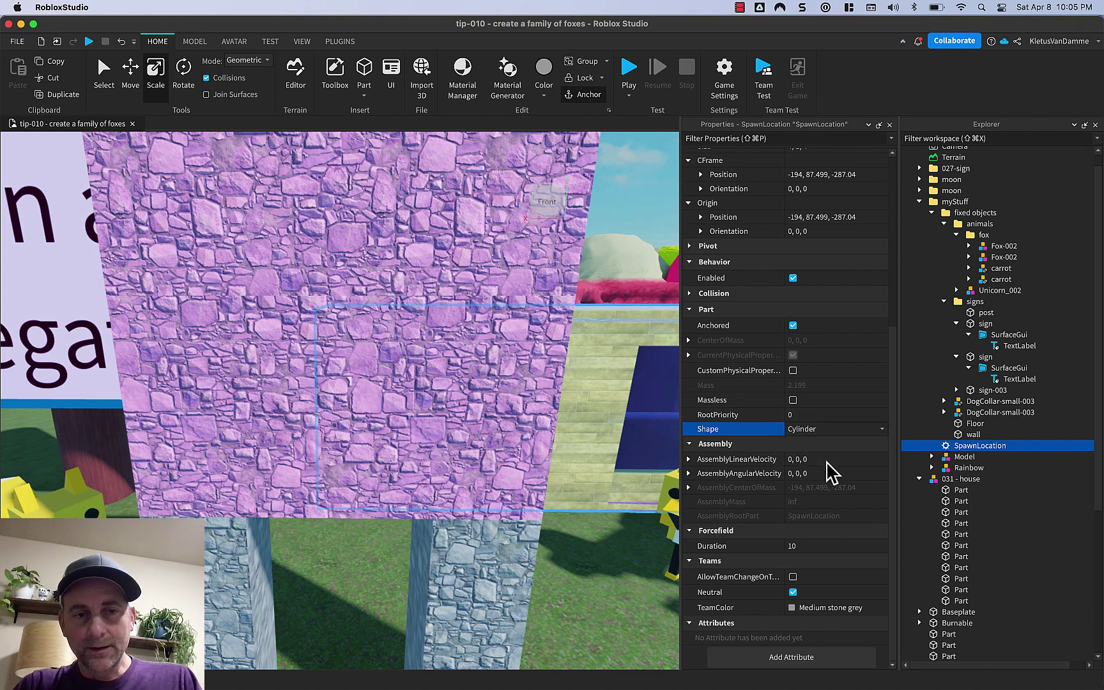
# - Change the upper pink block's shape to Cylinder and focus on it
pyautogui.scroll(-5, 336, 265)
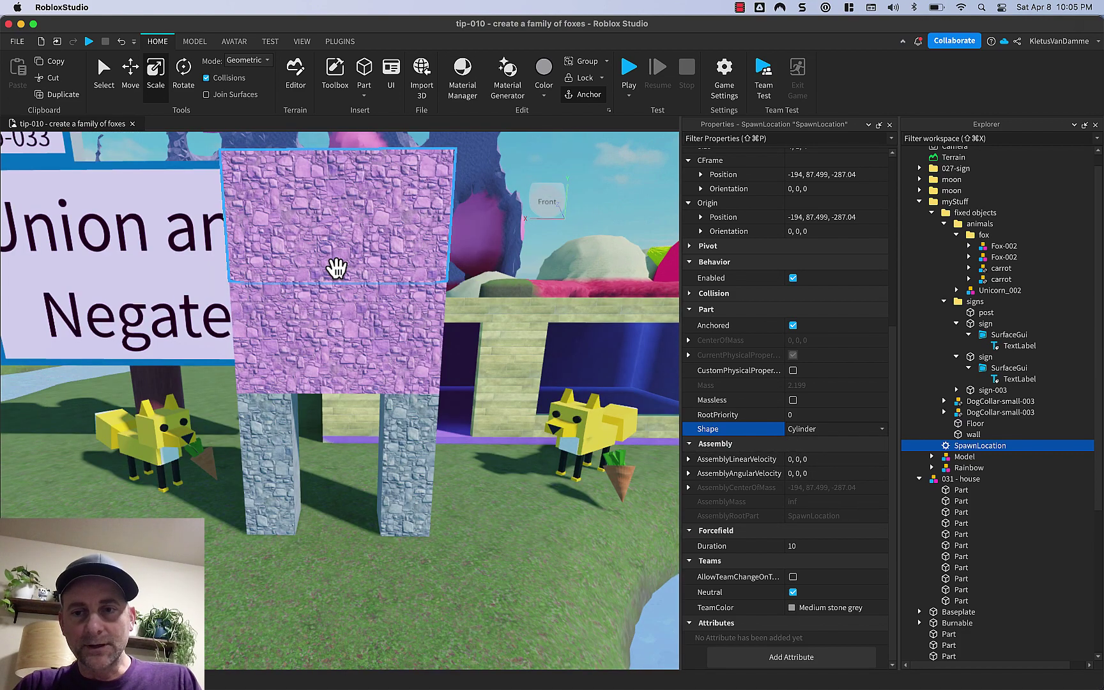
pyautogui.scroll(3, 460, 228)
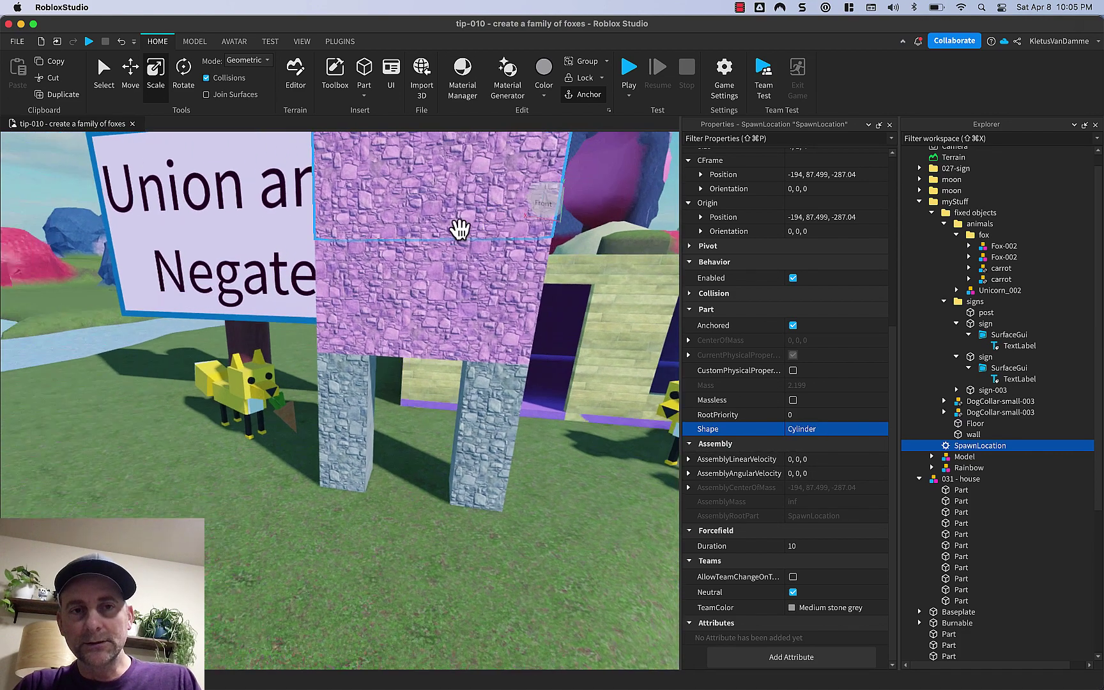
pyautogui.scroll(-5, 460, 227)
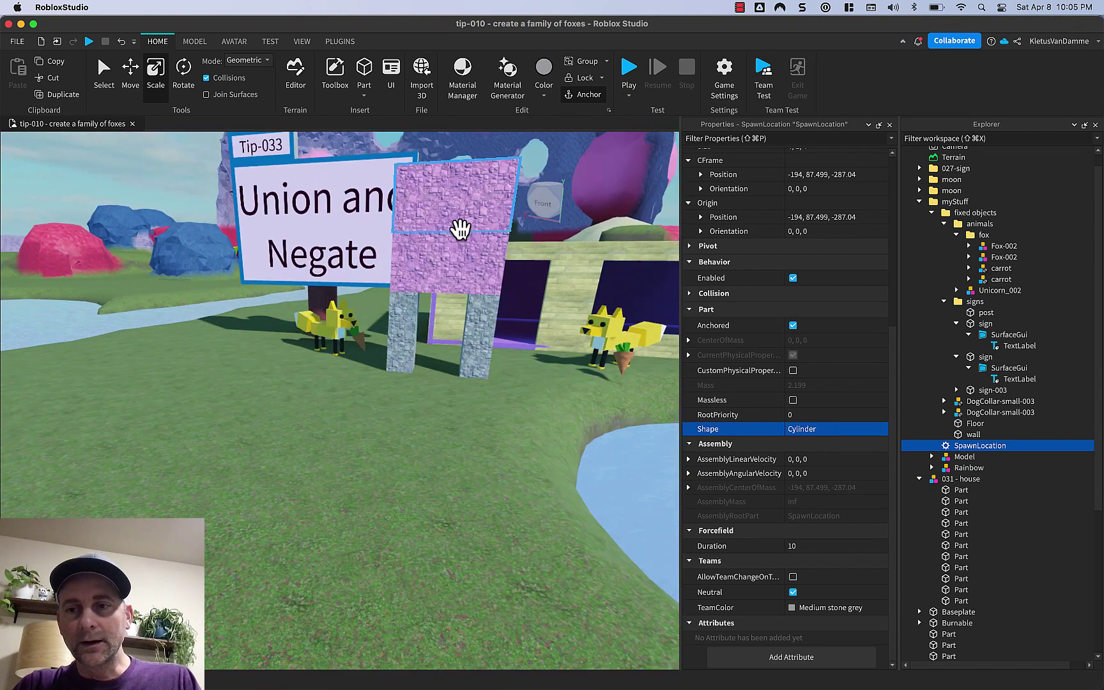
pyautogui.click(463, 202)
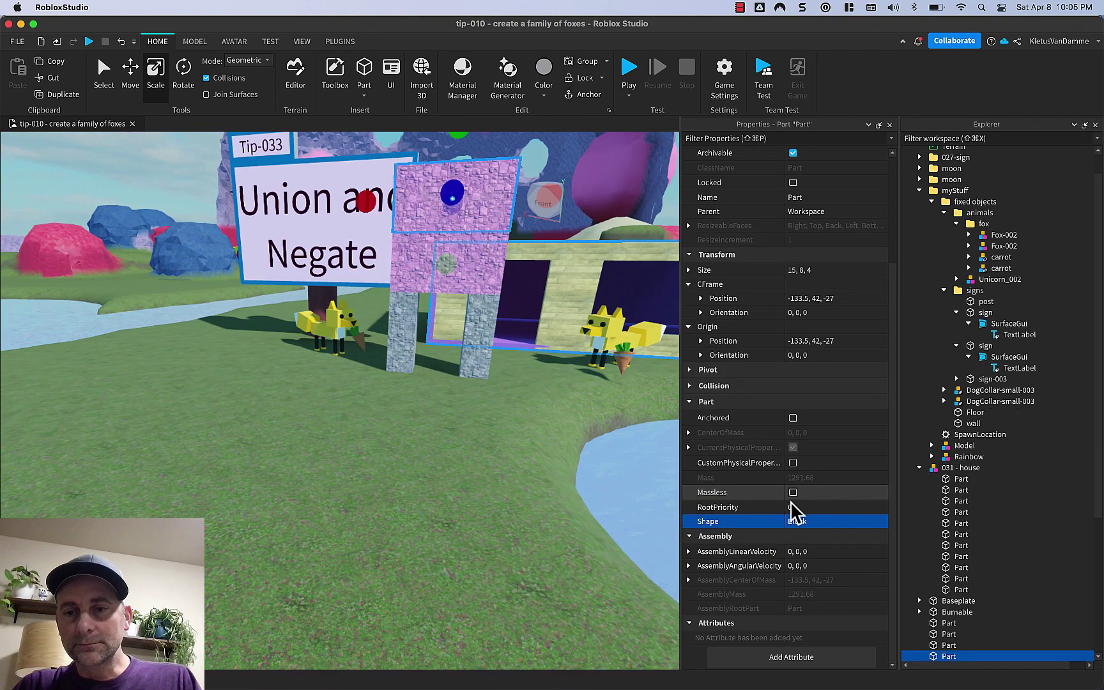
pyautogui.click(808, 521)
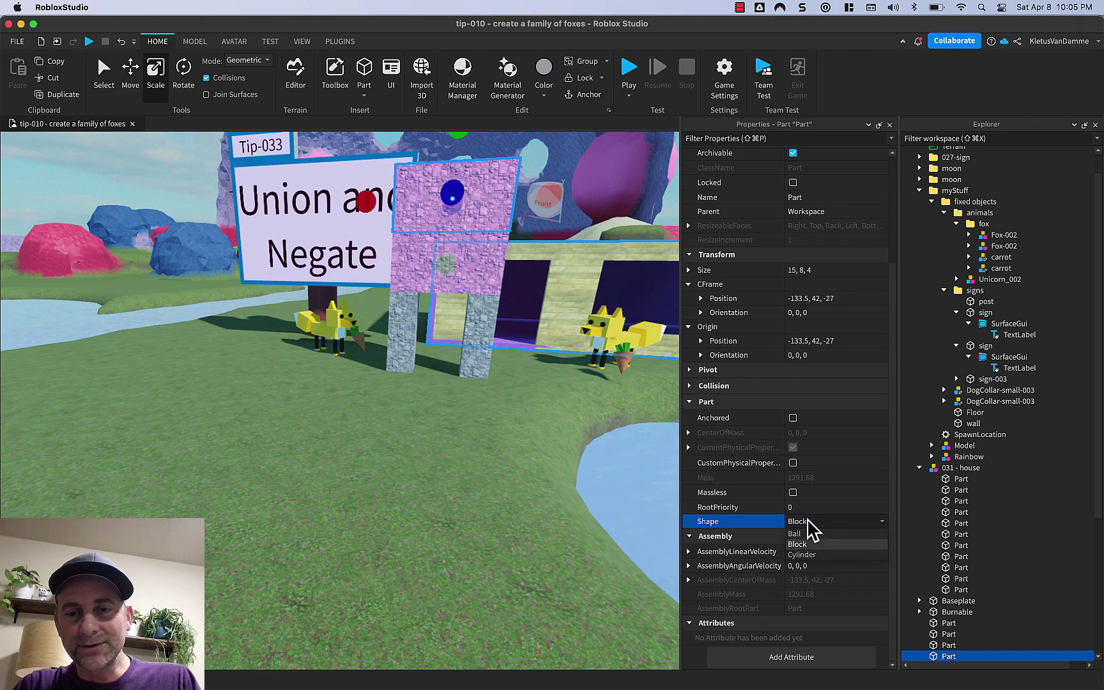
pyautogui.click(811, 556)
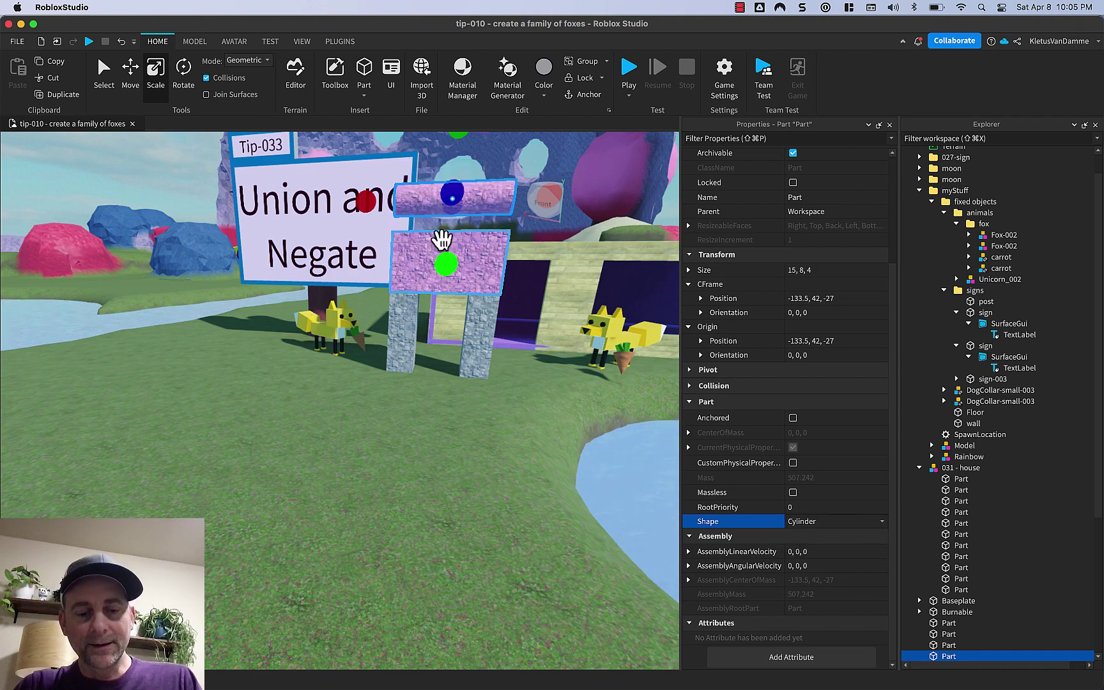
pyautogui.press('f')
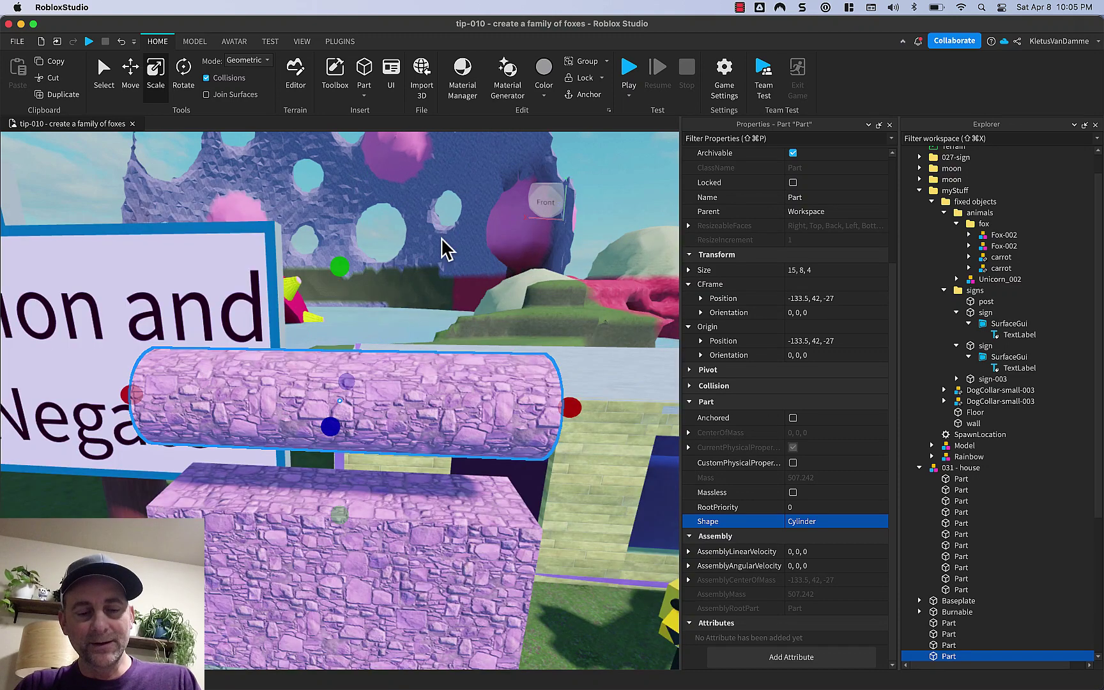
# - Rotate the cylinder 90 degrees about the Y axis and change its brick color to Lime green
pyautogui.press('super+4')
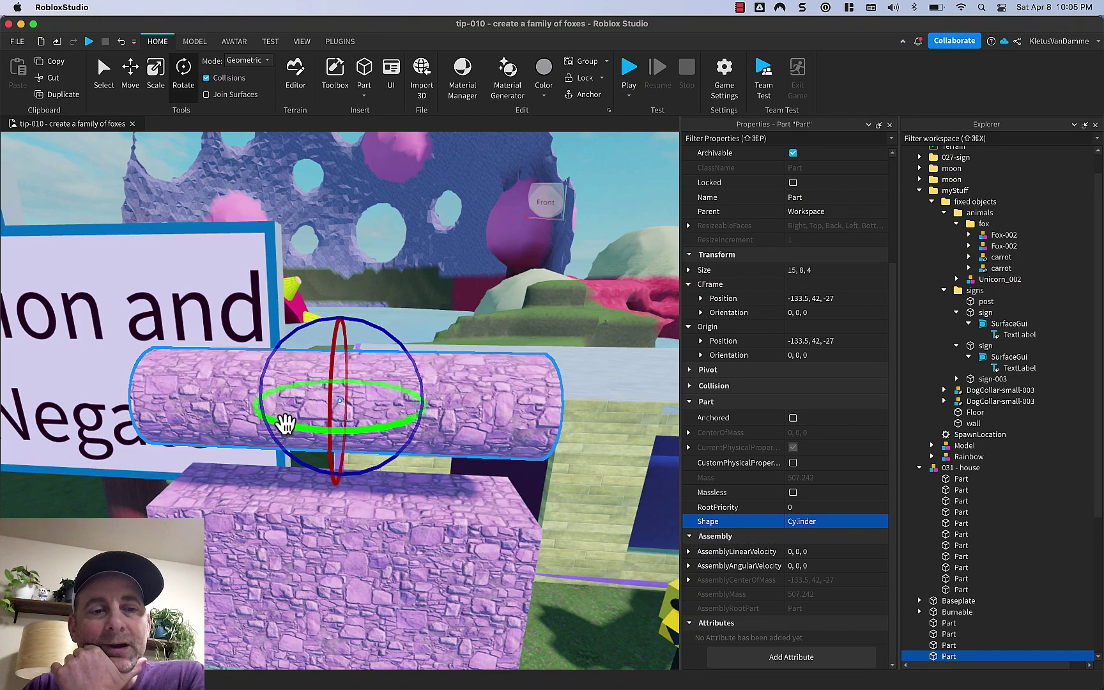
pyautogui.moveTo(286, 423); pyautogui.dragTo(387, 411)
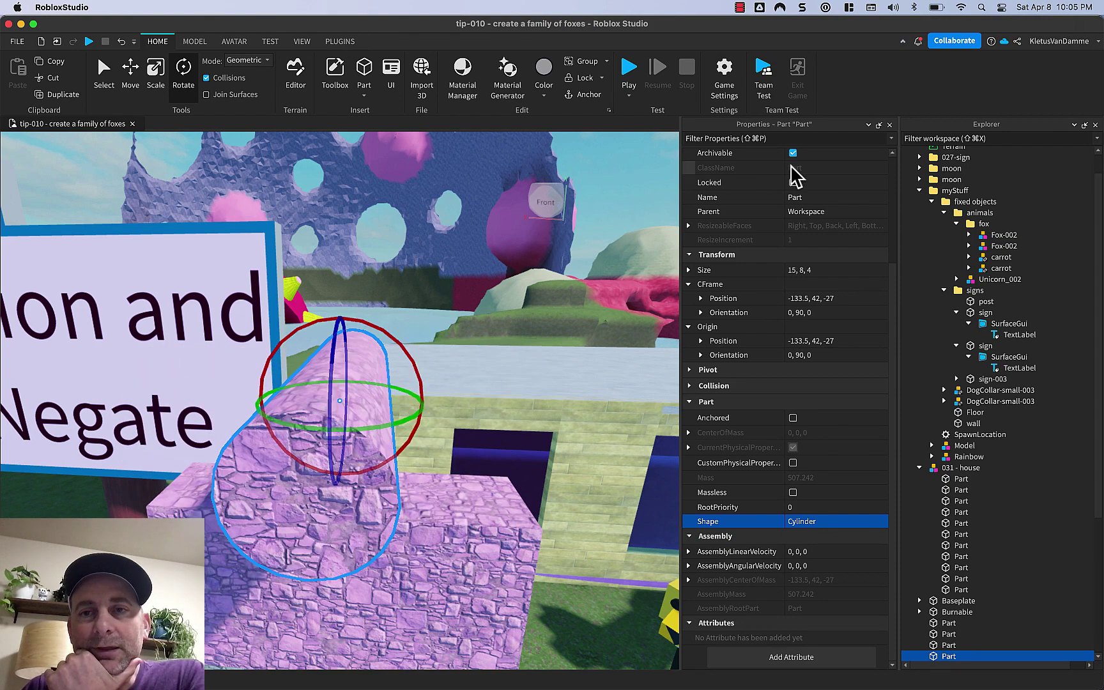
pyautogui.scroll(5, 826, 181)
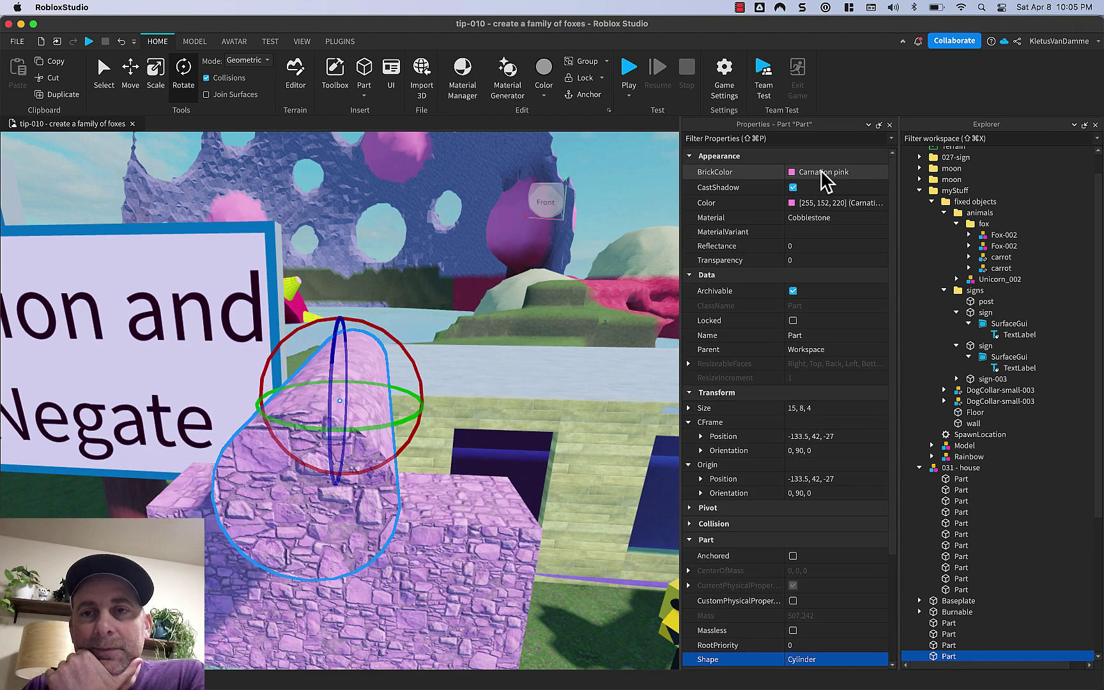
pyautogui.click(792, 172)
pyautogui.click(777, 254)
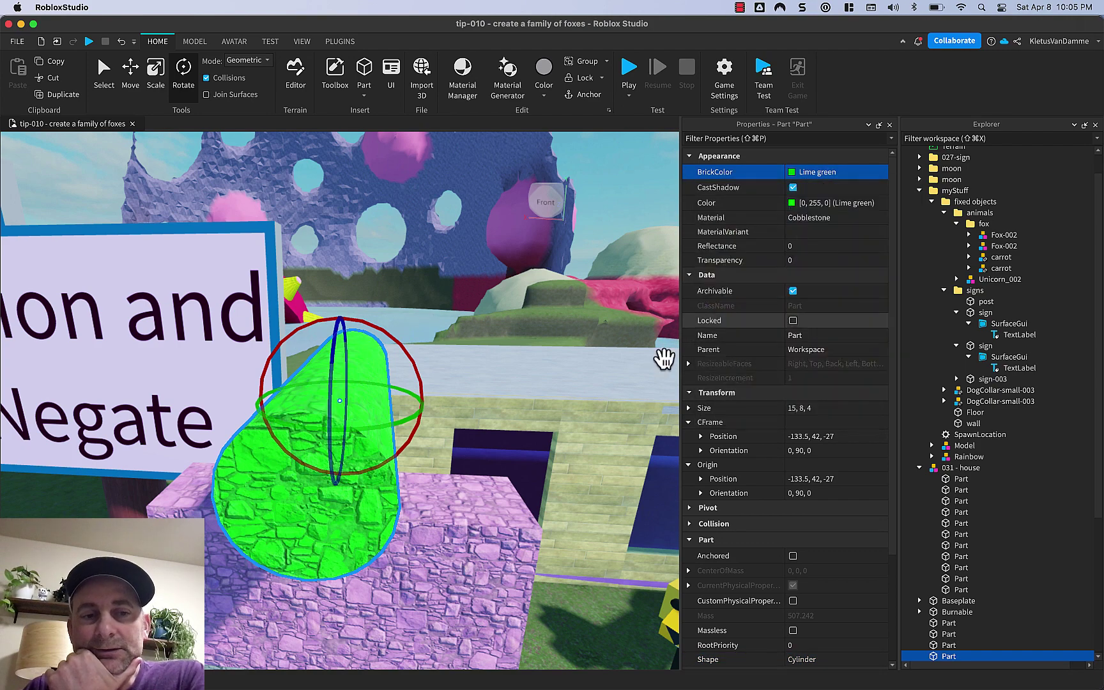
# - Turn collisions off and lower the green cylinder to Y 30, overlapping the underside of the crosspiece between the pillars
pyautogui.scroll(-5, 594, 394)
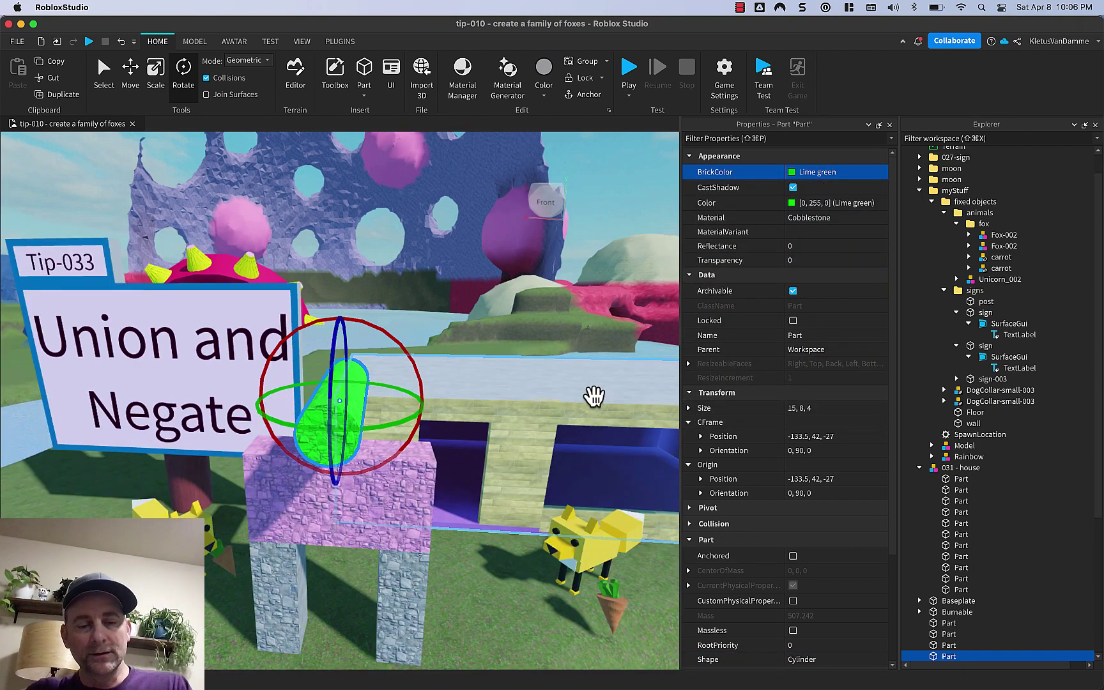
pyautogui.press('super+2')
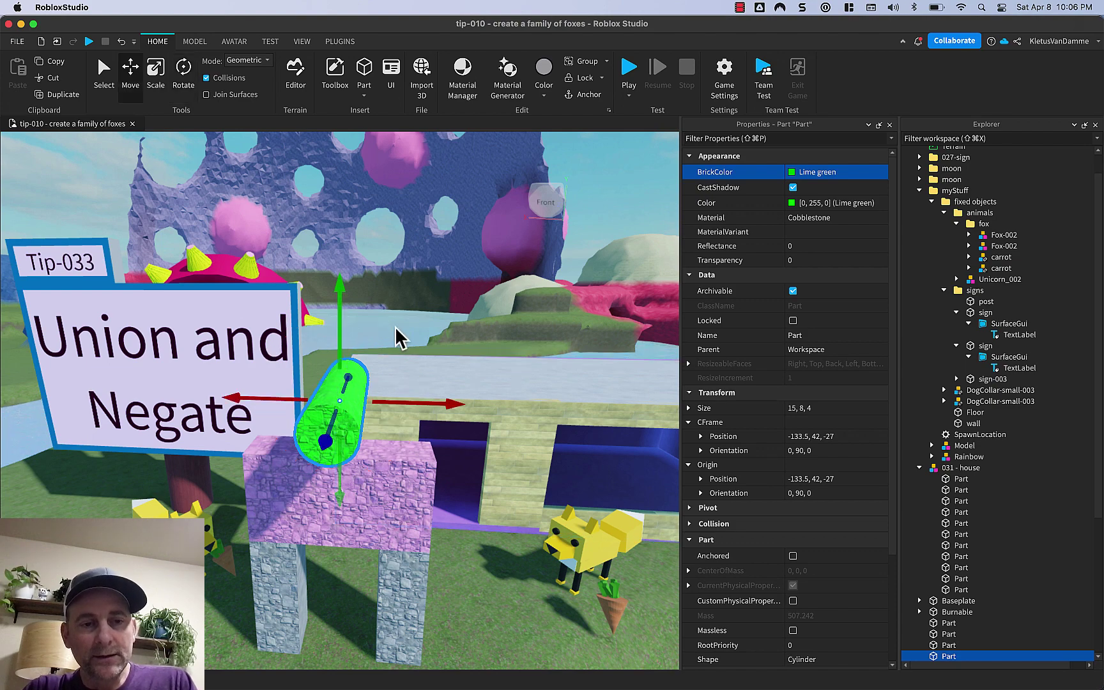
pyautogui.moveTo(341, 300); pyautogui.dragTo(351, 438)
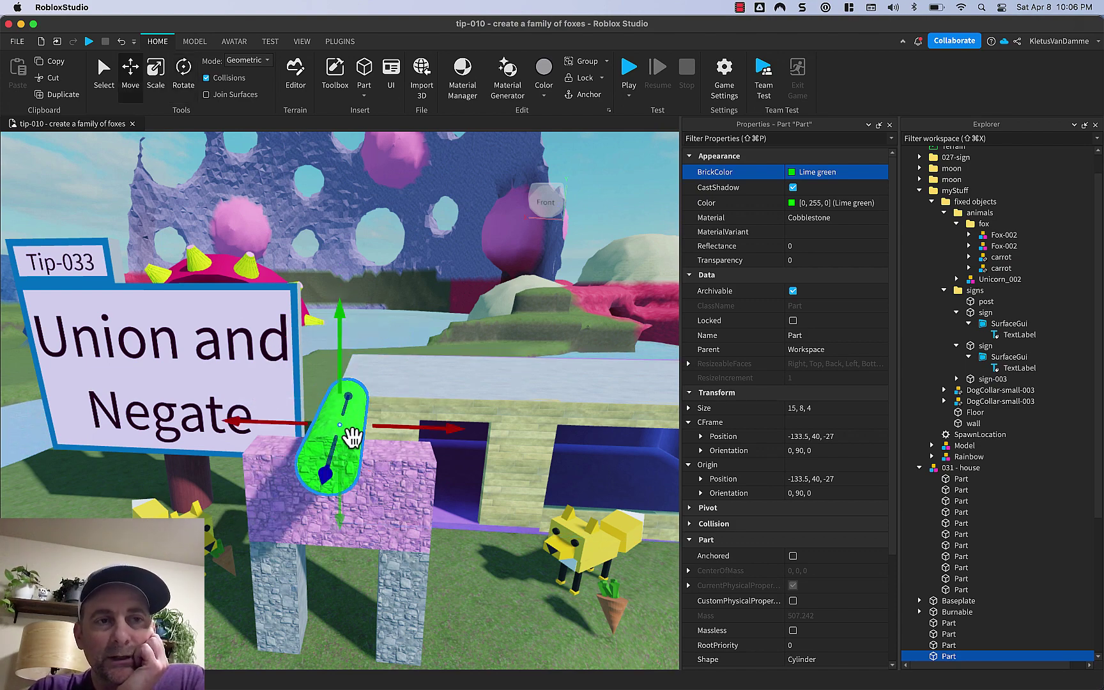
pyautogui.scroll(-5, 221, 102)
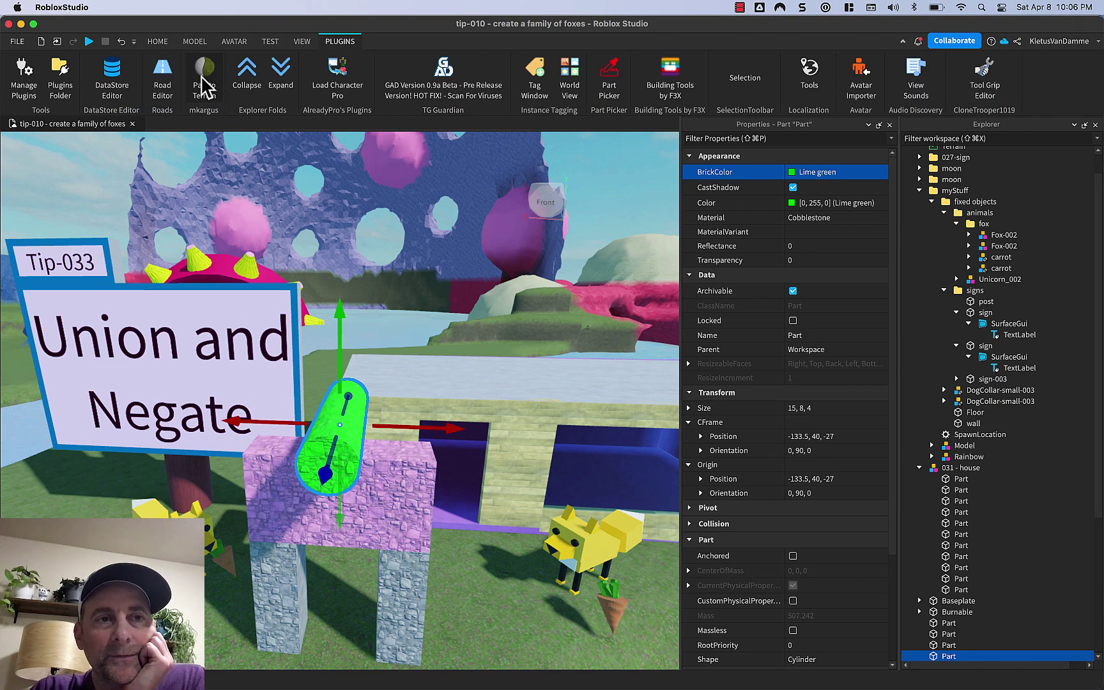
pyautogui.click(194, 42)
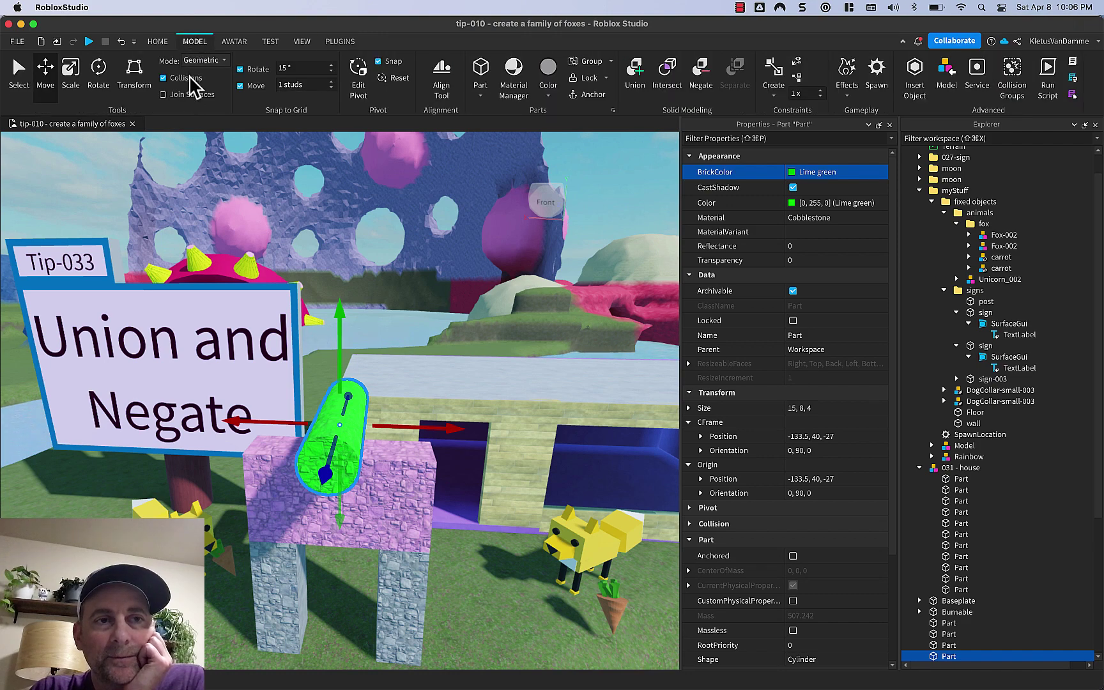
pyautogui.moveTo(345, 313); pyautogui.dragTo(356, 422)
pyautogui.moveTo(356, 422); pyautogui.dragTo(355, 421, button='right')
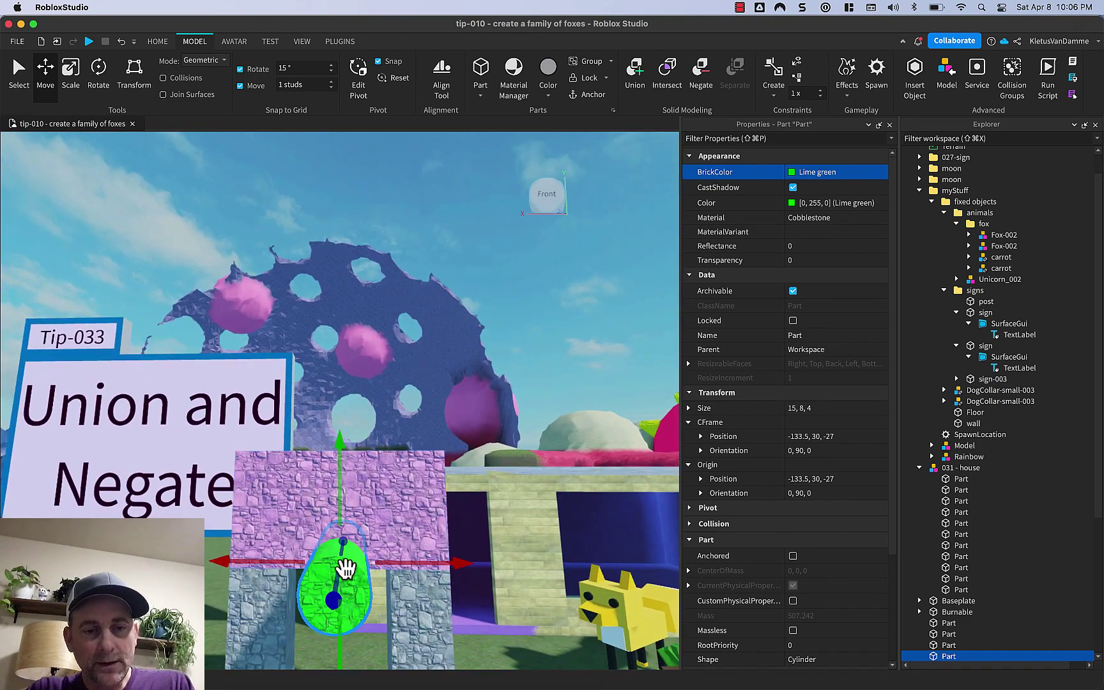
# - Shorten the green cylinder to 11 studs long, keeping one end fixed, for a size of 11 × 8 × 4
pyautogui.press('super+3')
pyautogui.moveTo(338, 609); pyautogui.dragTo(339, 582)
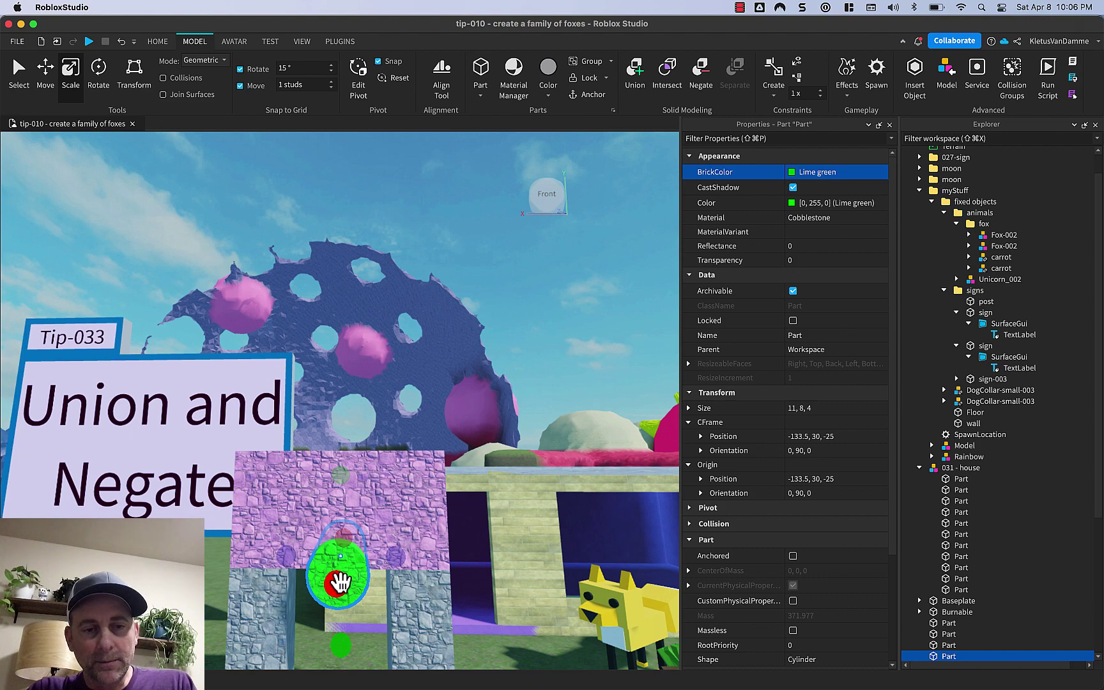
pyautogui.moveTo(340, 583); pyautogui.dragTo(341, 581, button='right')
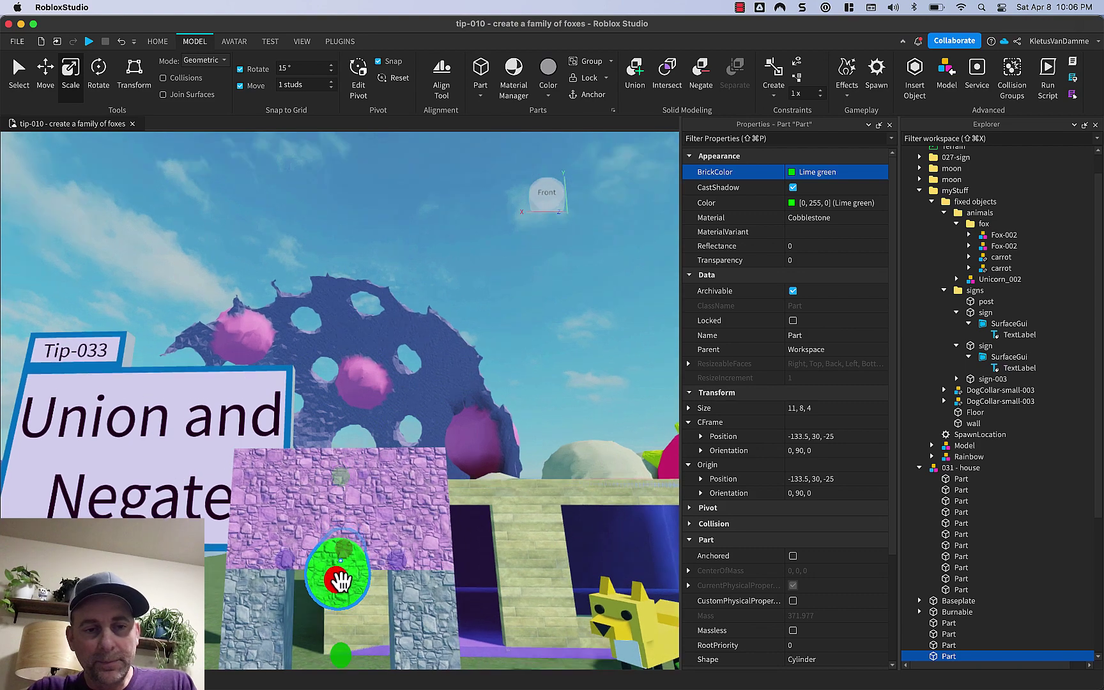
# - Examine how the green cylinder sits in the crosspiece from the front and from above
pyautogui.click(548, 203)
pyautogui.scroll(6, 383, 597)
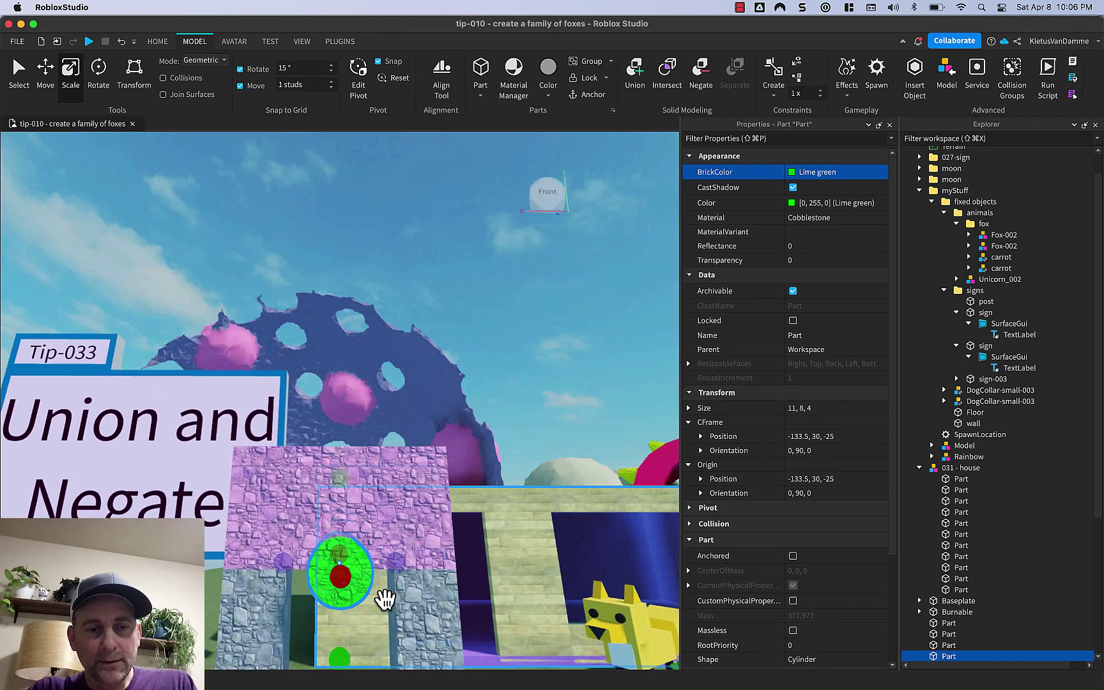
pyautogui.scroll(-8, 383, 599)
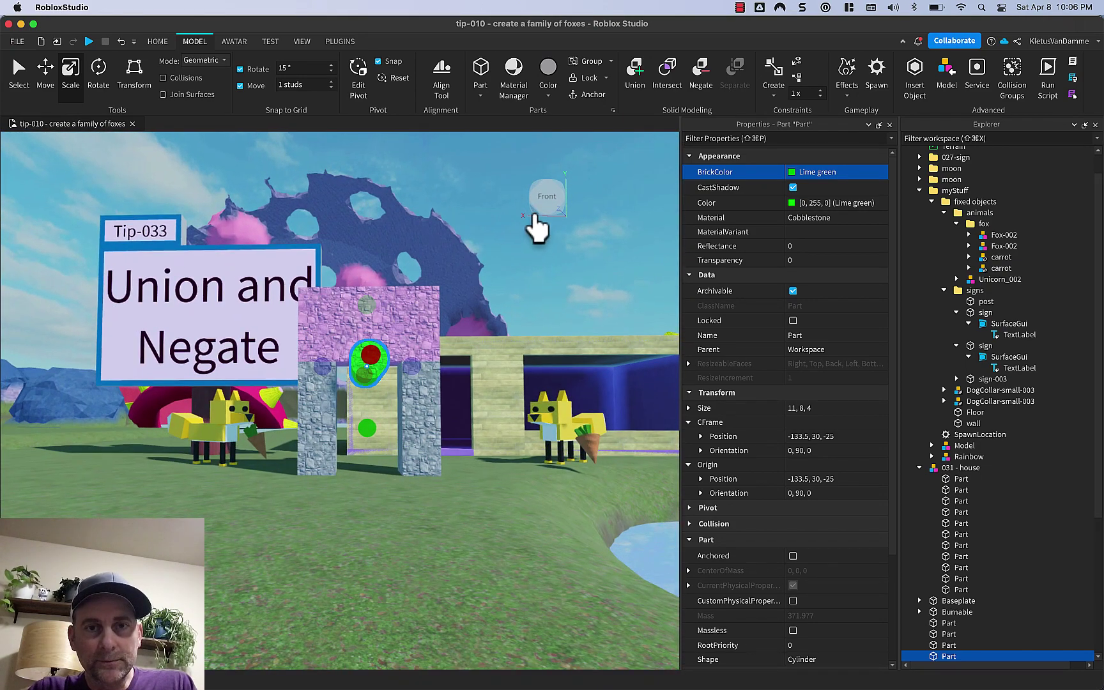
pyautogui.click(542, 214)
pyautogui.scroll(3, 418, 281)
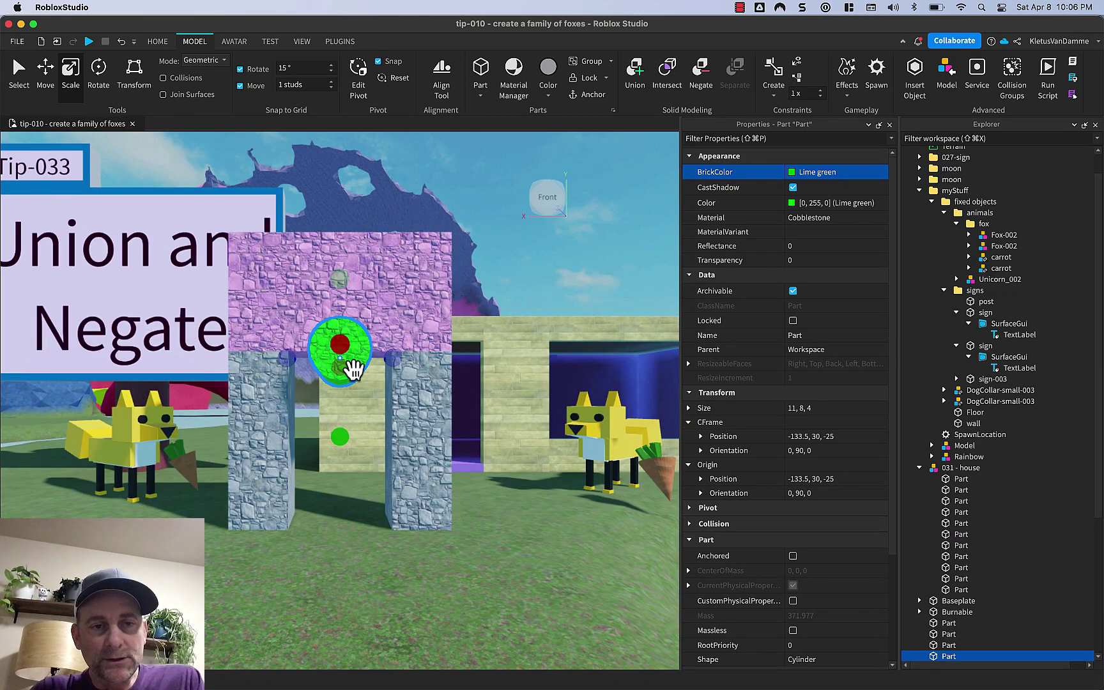
pyautogui.press('super+2')
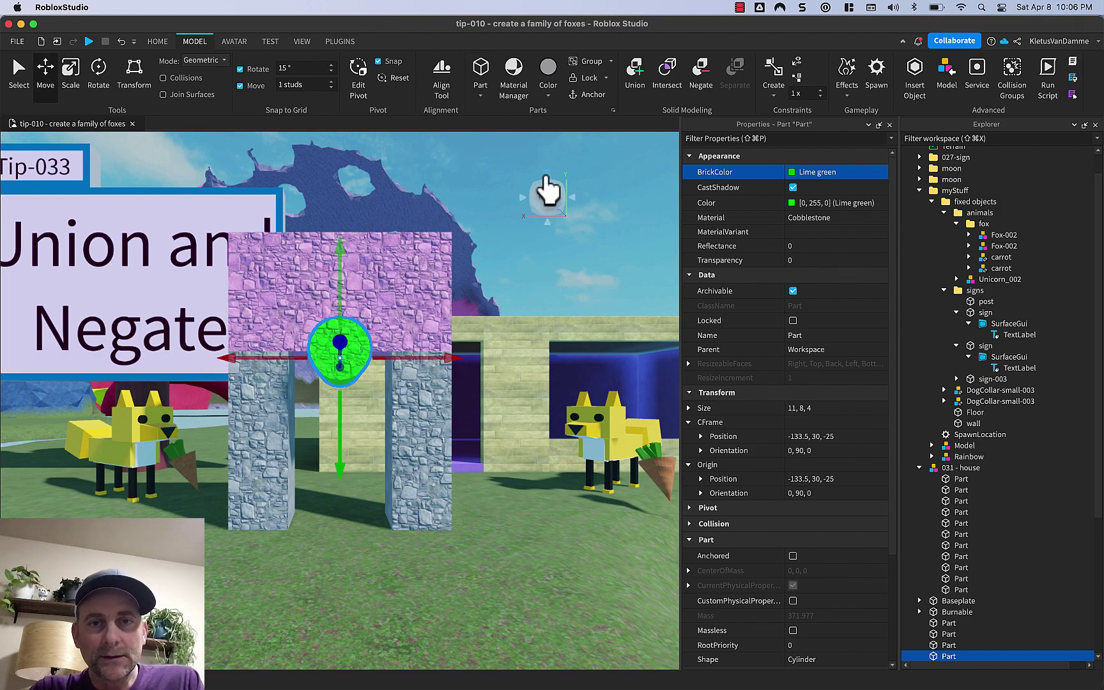
pyautogui.click(548, 193)
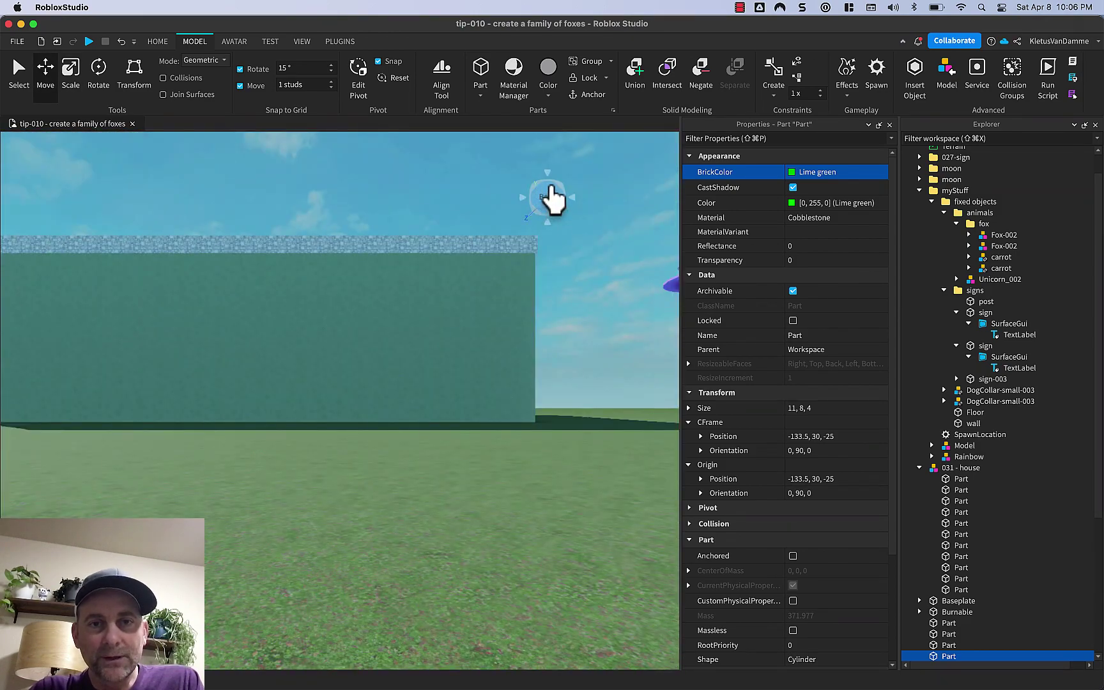
pyautogui.click(549, 196)
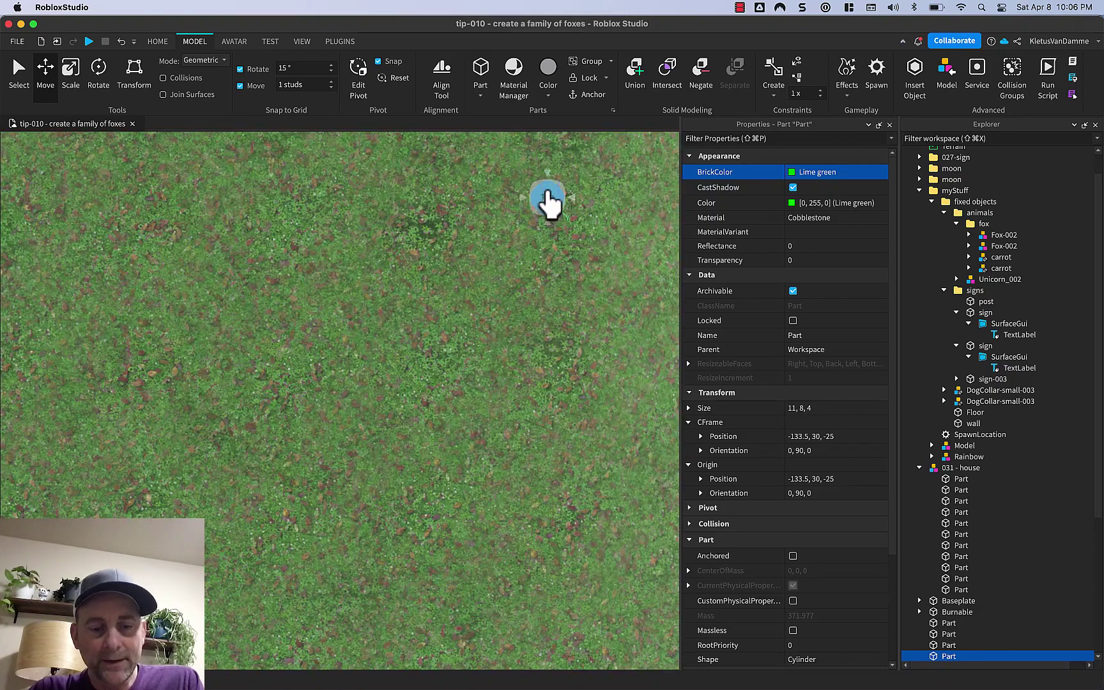
pyautogui.press('f')
pyautogui.moveTo(391, 303); pyautogui.dragTo(389, 303, button='right')
pyautogui.click(393, 306)
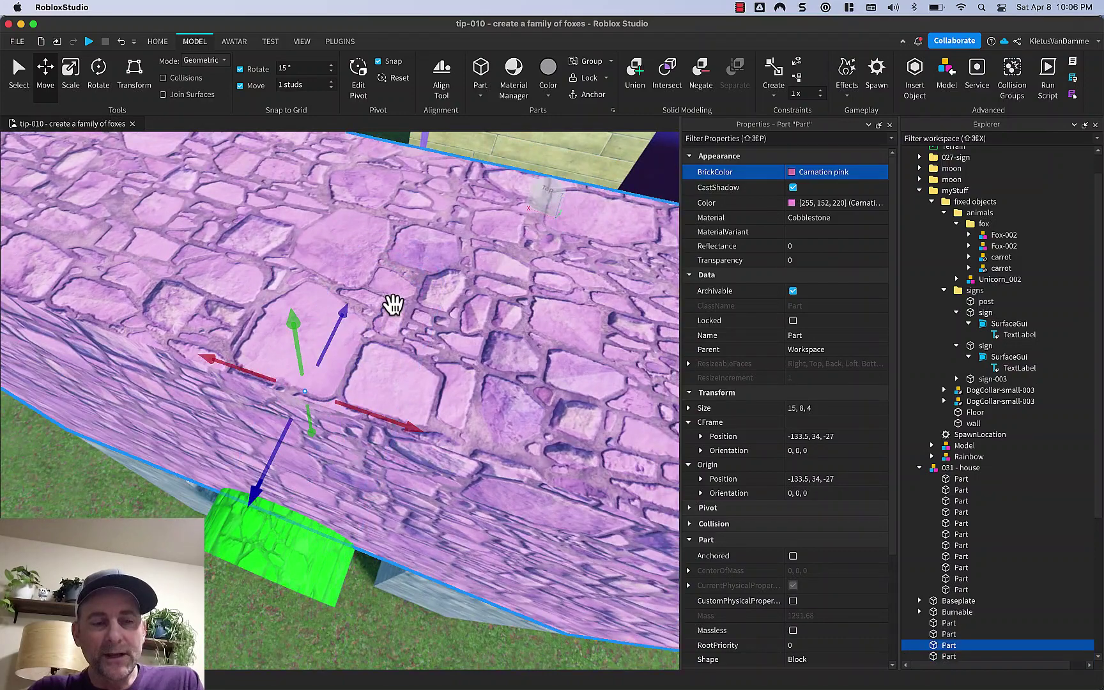
pyautogui.moveTo(254, 492); pyautogui.dragTo(270, 461)
pyautogui.press('super+z')
# - Move the green cylinder 1 stud back into the crosspiece, to Z -24
pyautogui.click(242, 530)
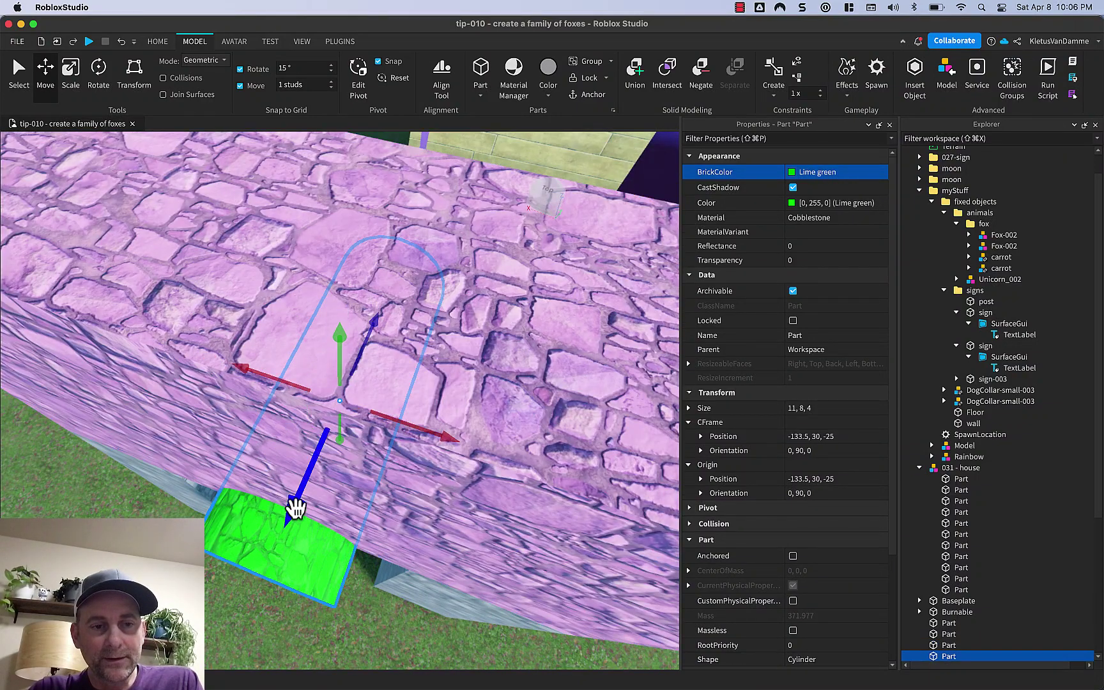
pyautogui.moveTo(294, 511); pyautogui.dragTo(311, 474)
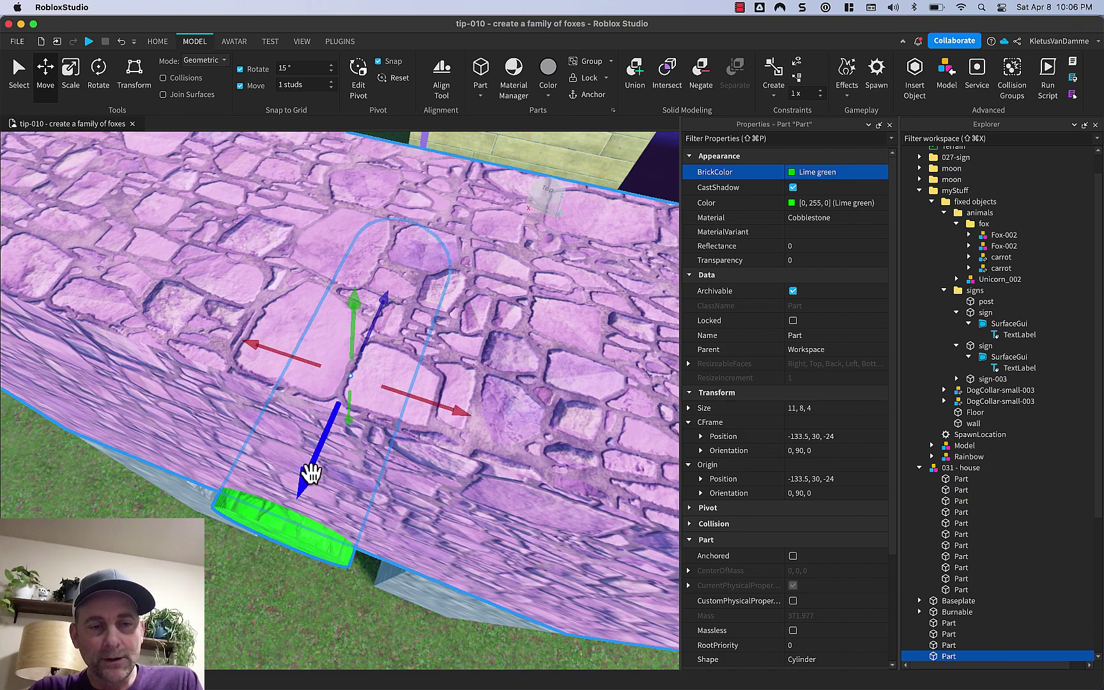
pyautogui.moveTo(311, 474); pyautogui.dragTo(311, 474, button='right')
# - Widen the green cylinder evenly to both sides for a size of 11 × 8 × 8
pyautogui.press('super+3')
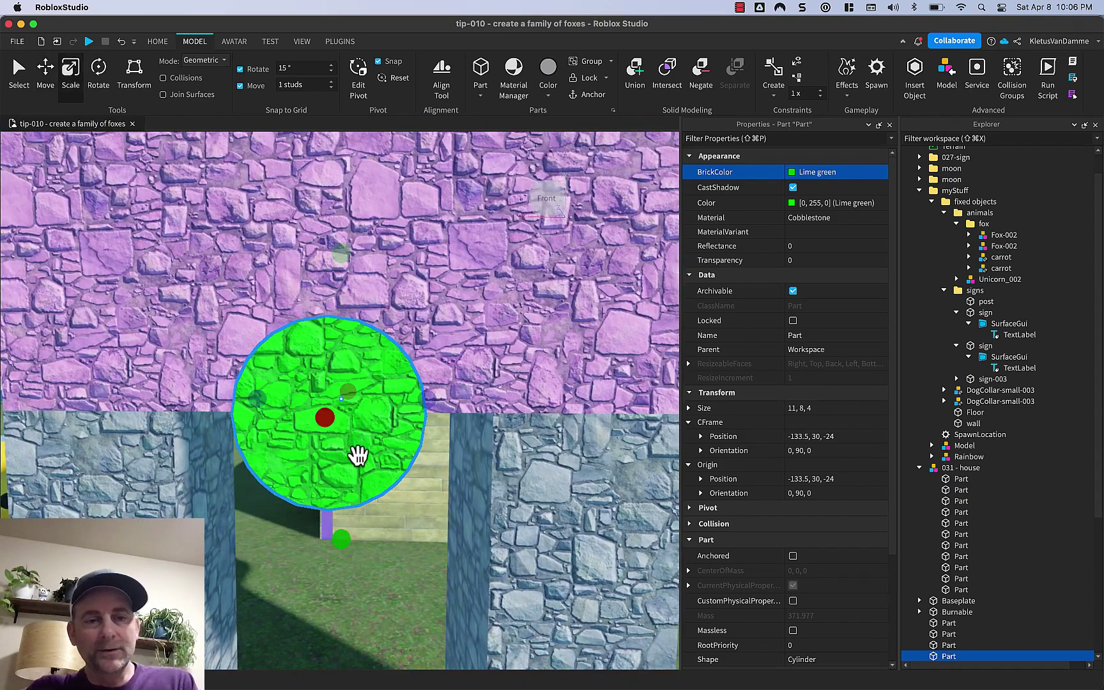
pyautogui.moveTo(431, 394); pyautogui.dragTo(485, 397)
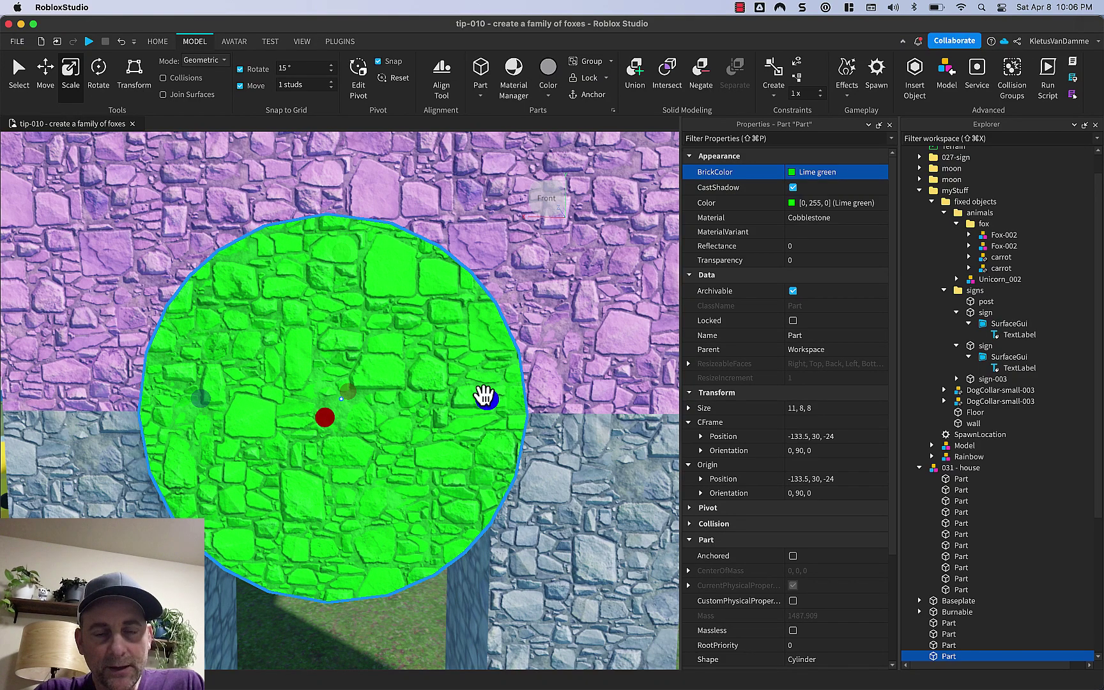
pyautogui.moveTo(484, 396); pyautogui.dragTo(483, 394, button='right')
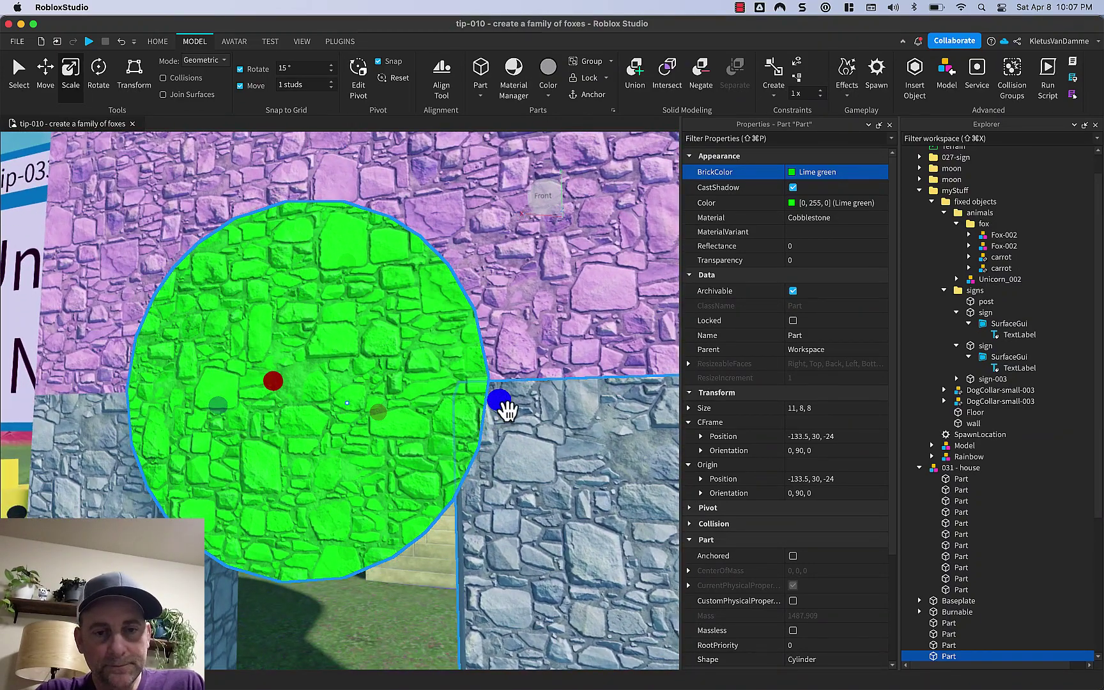
# - Try narrowing one pillar to 3 studs wide from its inner side and undo the change
pyautogui.click(512, 446)
pyautogui.press('super+1')
pyautogui.press('super+2')
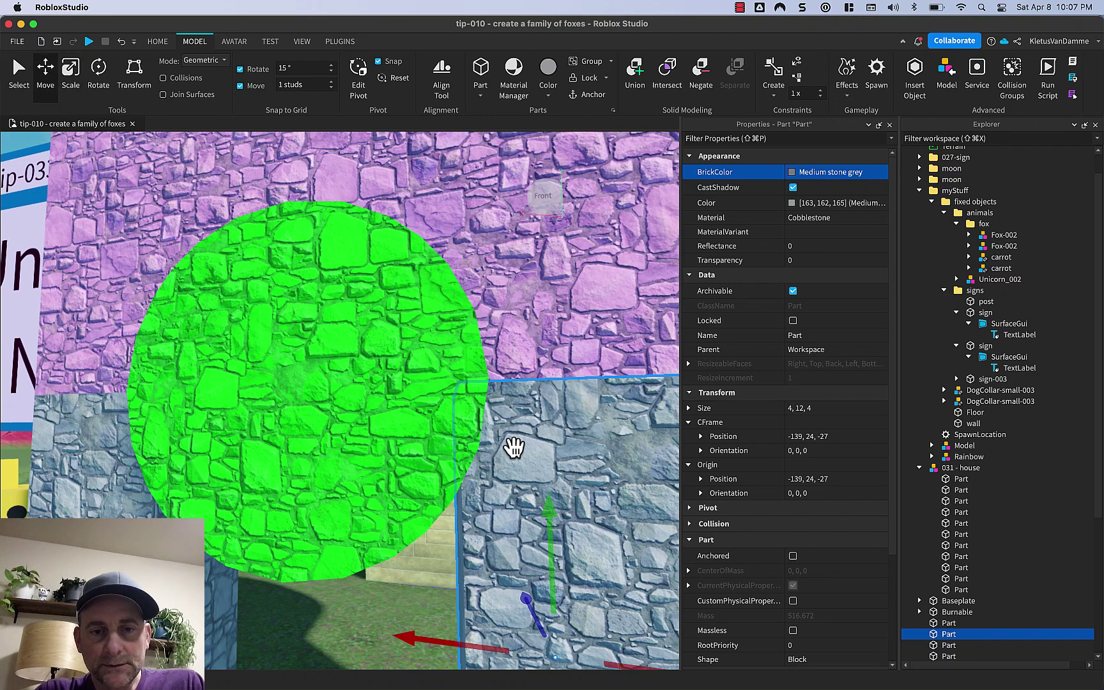
pyautogui.press('super+3')
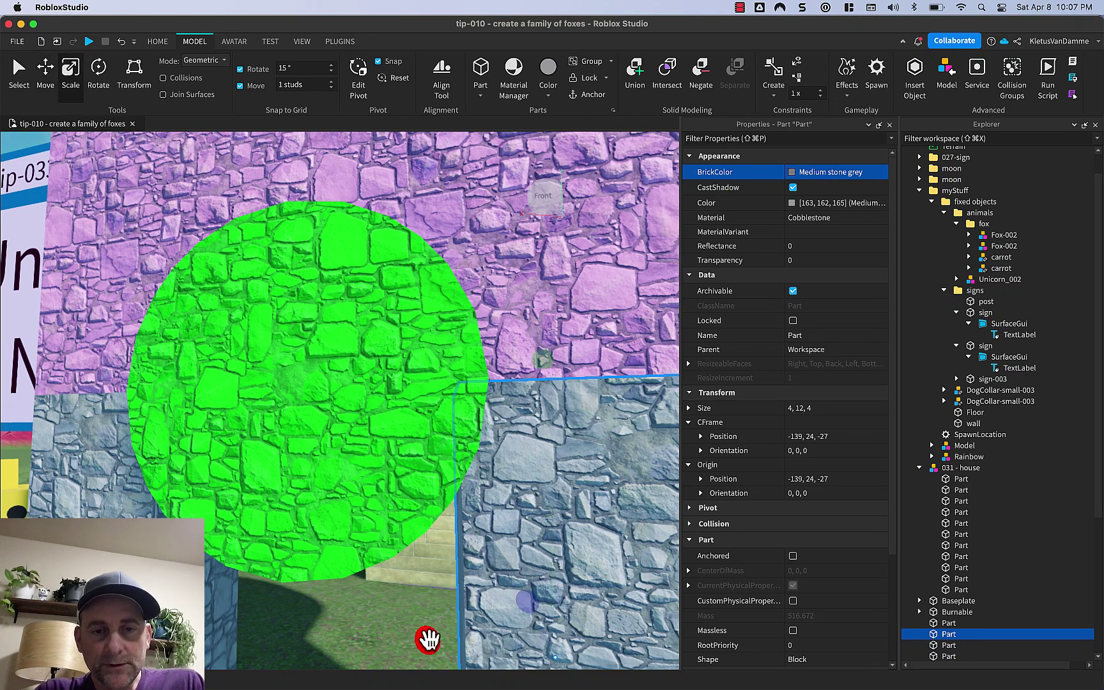
pyautogui.moveTo(427, 640); pyautogui.dragTo(468, 646)
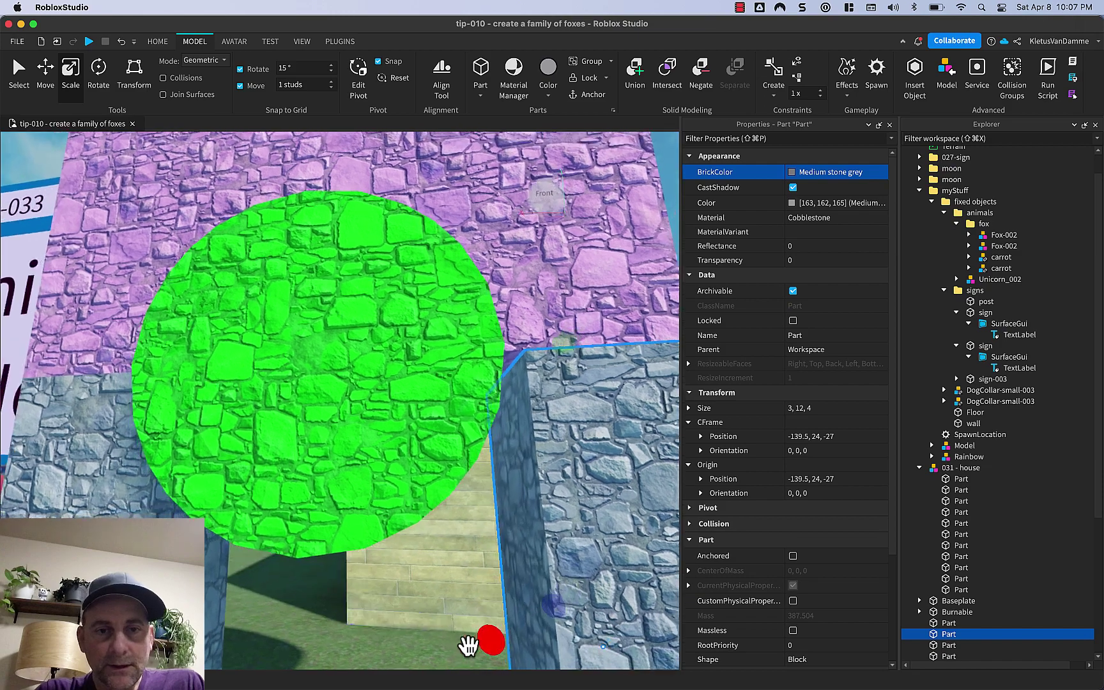
pyautogui.moveTo(469, 646); pyautogui.dragTo(469, 646, button='right')
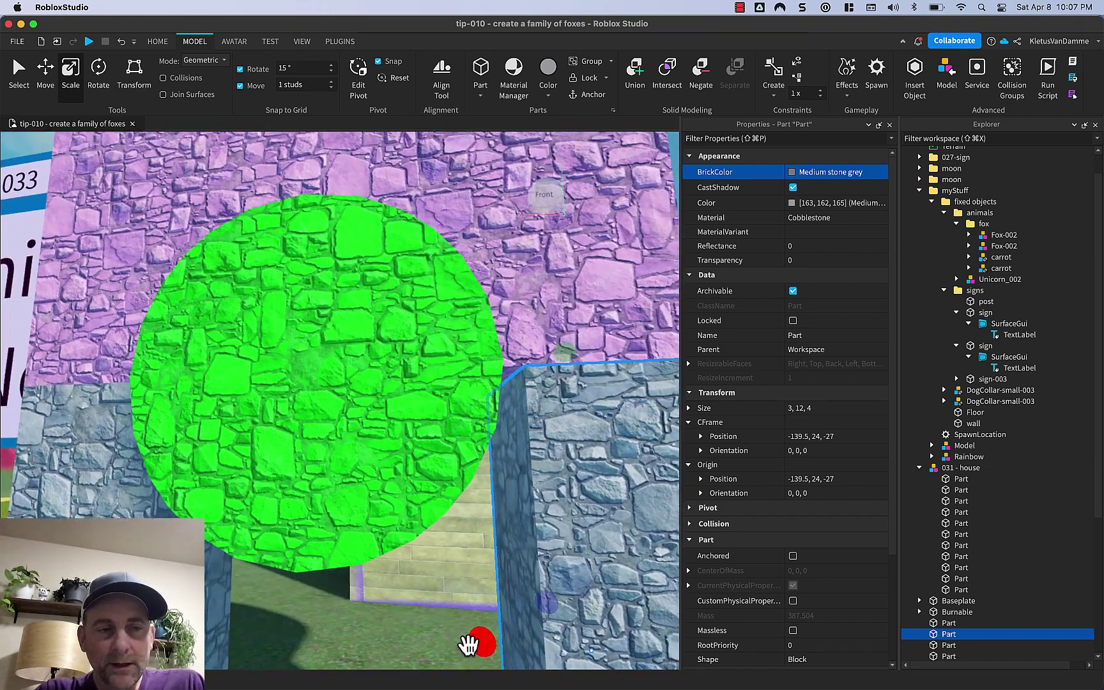
pyautogui.click(64, 498)
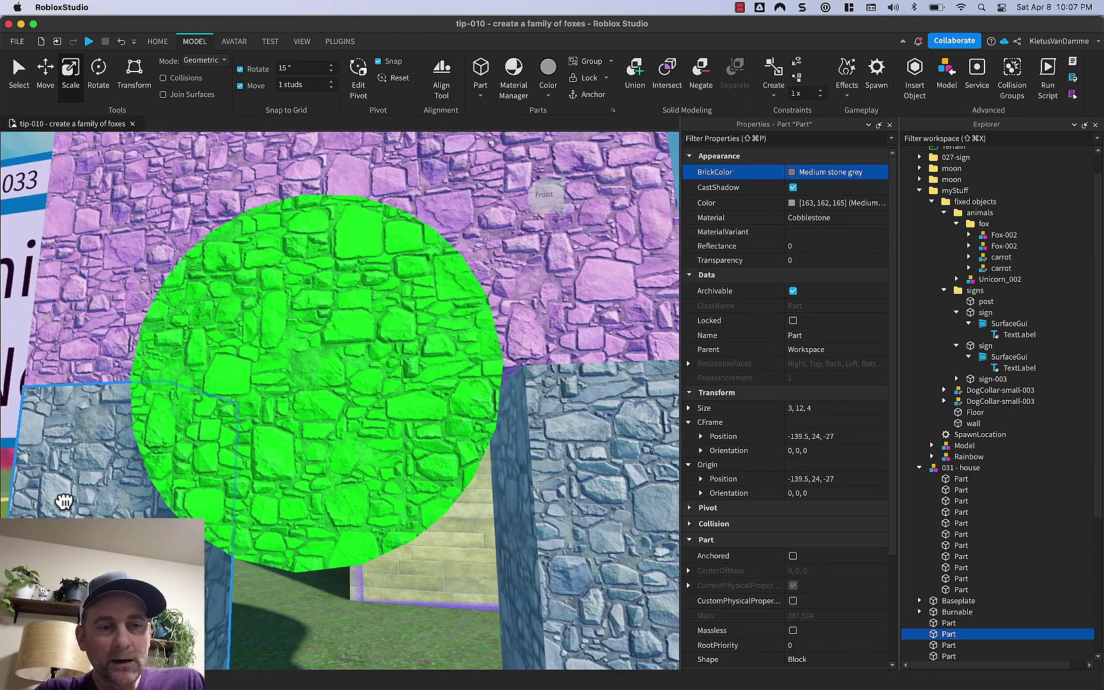
pyautogui.press('super+z')
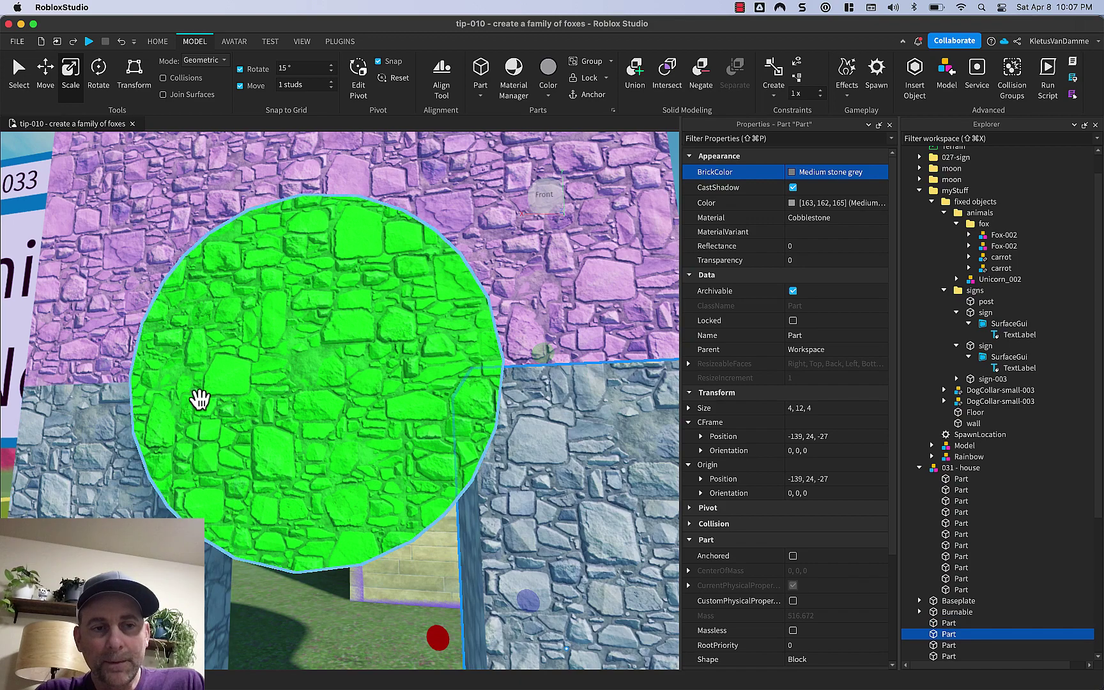
# - Move the green cylinder another stud back through the crosspiece, to Z -23
pyautogui.click(233, 380)
pyautogui.moveTo(233, 380); pyautogui.dragTo(233, 380, button='right')
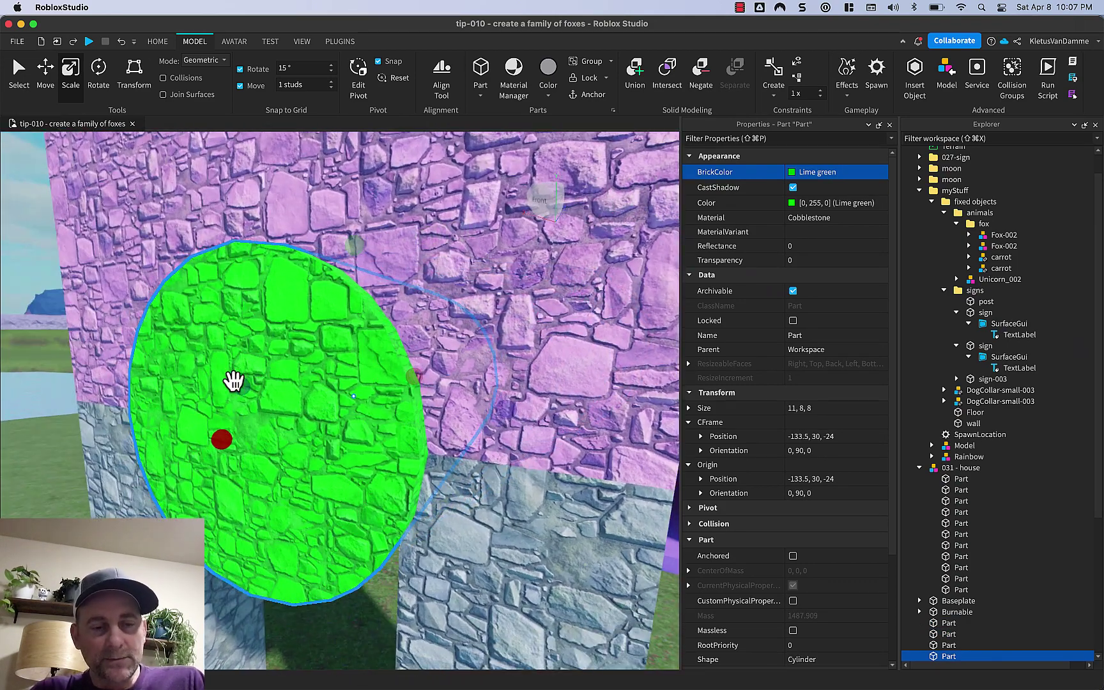
pyautogui.press('super+2')
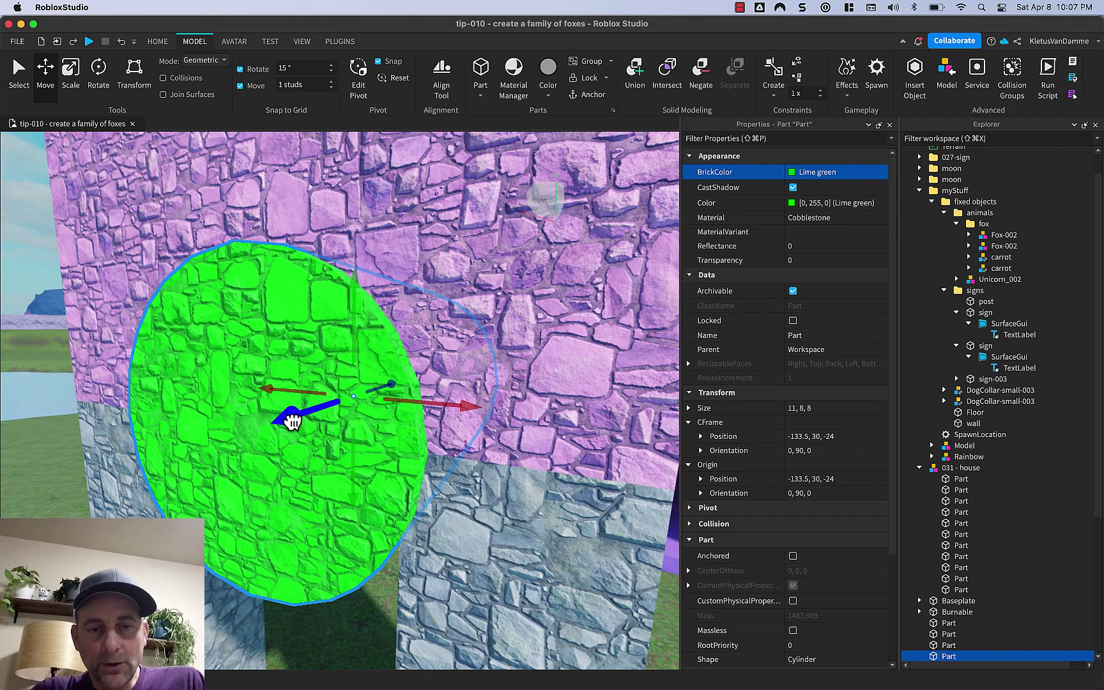
pyautogui.moveTo(292, 421); pyautogui.dragTo(306, 412)
pyautogui.moveTo(309, 409); pyautogui.dragTo(307, 406, button='right')
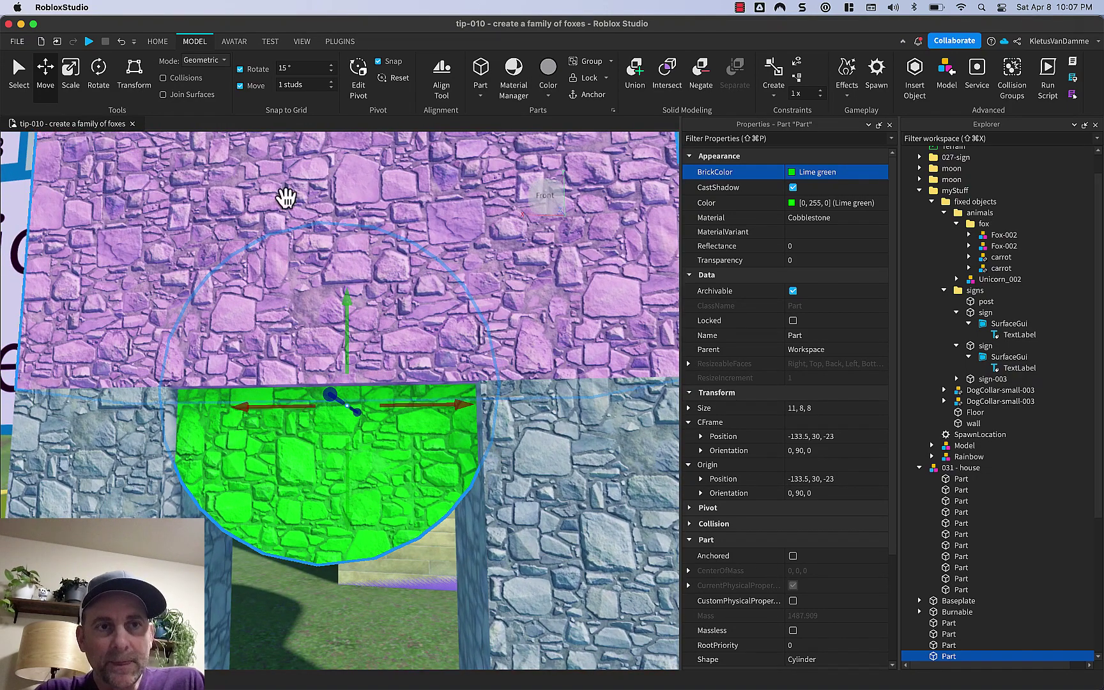
# - Set the move snapping increment to 0.5 studs
pyautogui.click(311, 85)
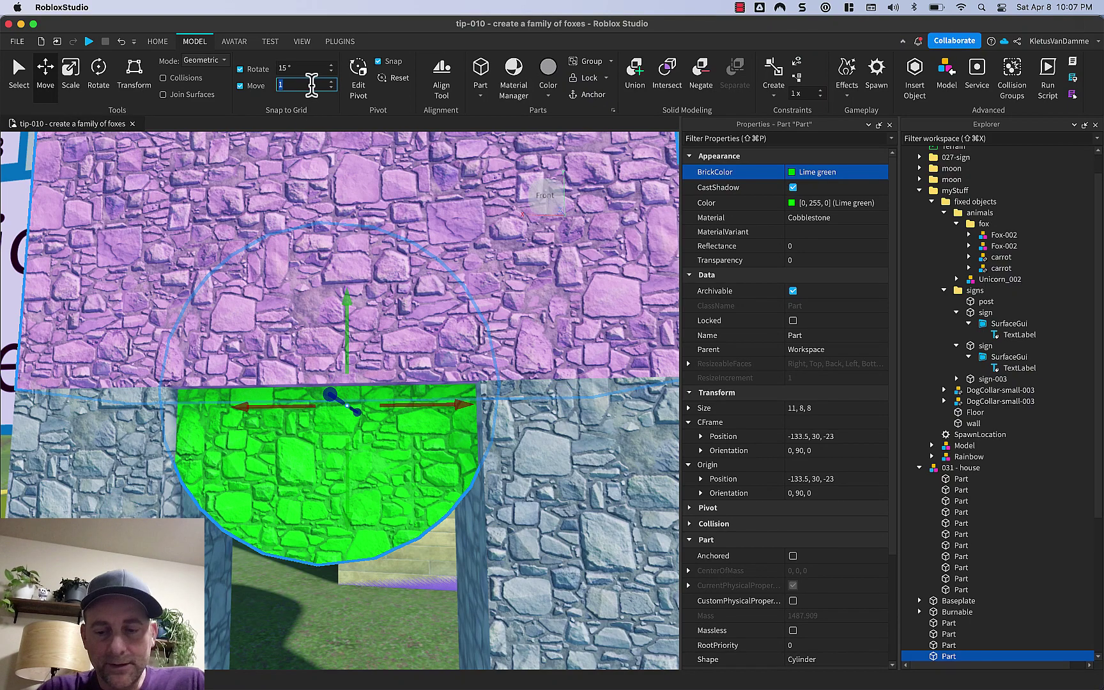
pyautogui.write('0.4')
pyautogui.press('BackSpace')
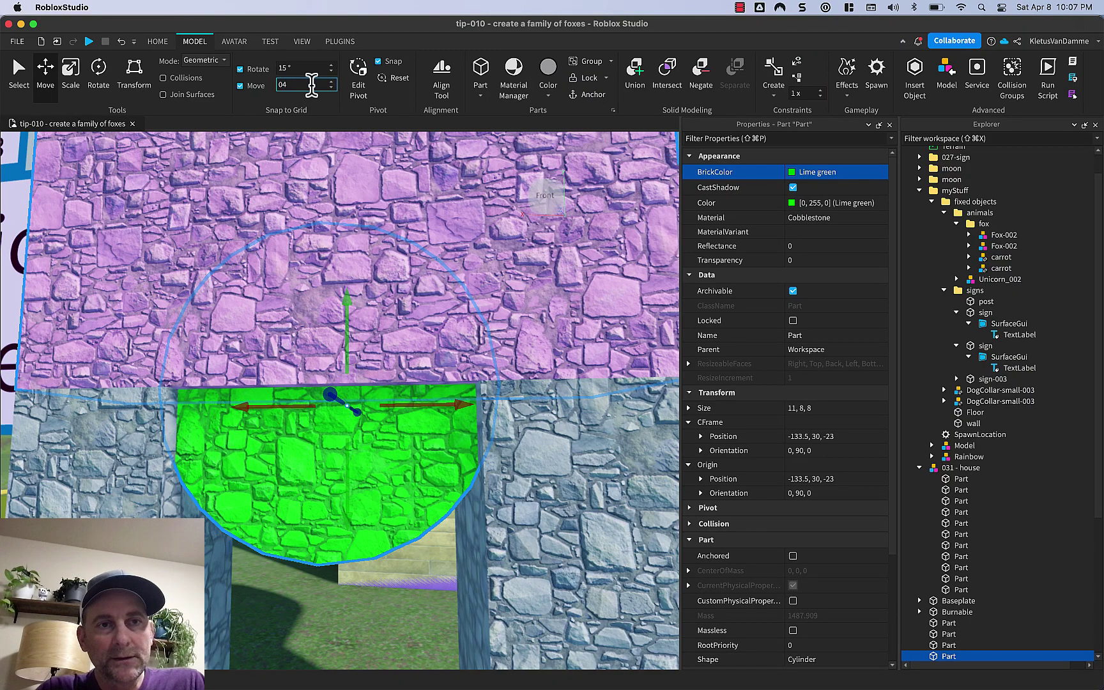
pyautogui.write('5')
pyautogui.press('Return')
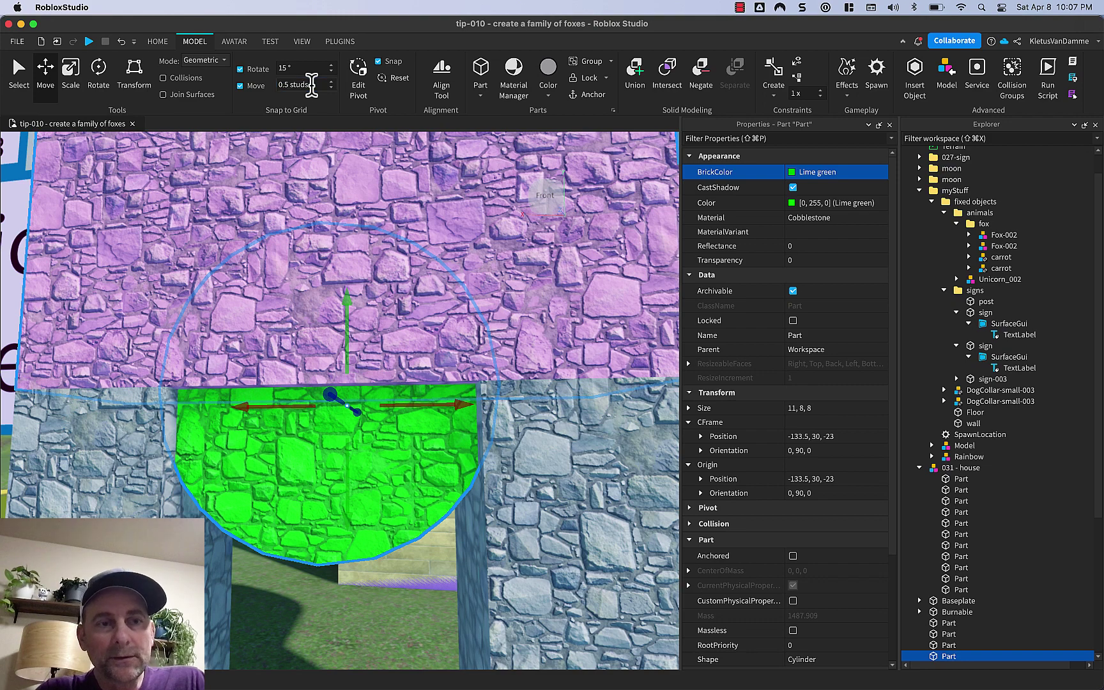
# - Reduce the green cylinder's width evenly to 7 studs, for a size of 11 × 8 × 7
pyautogui.press('super+3')
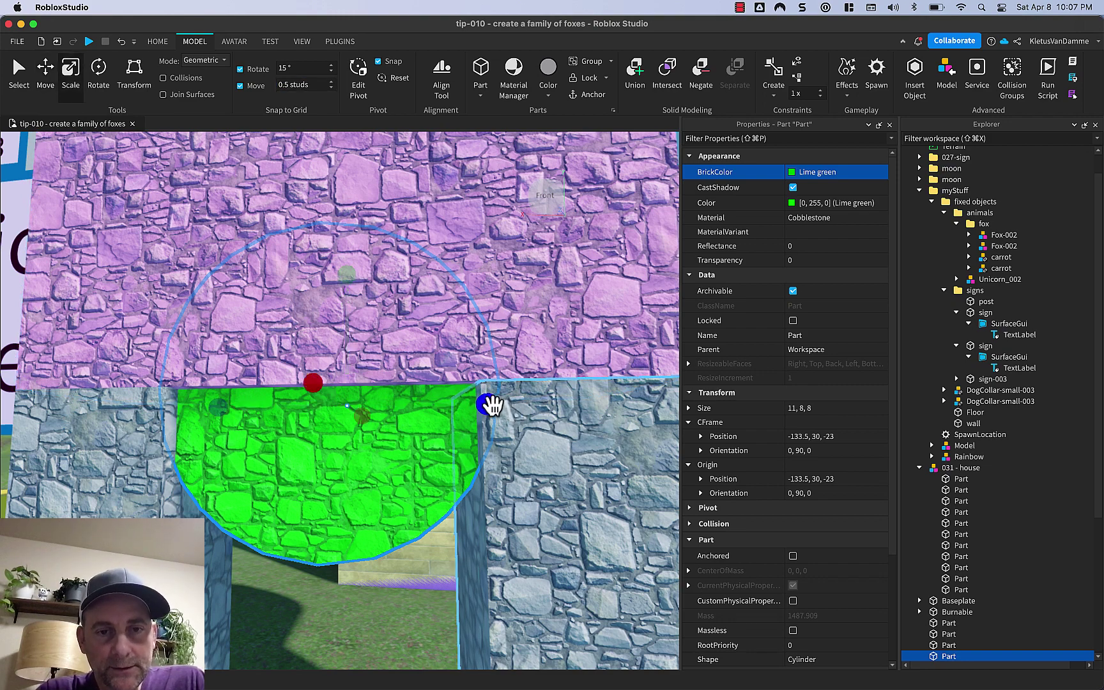
pyautogui.moveTo(486, 400); pyautogui.dragTo(480, 407)
pyautogui.press('f')
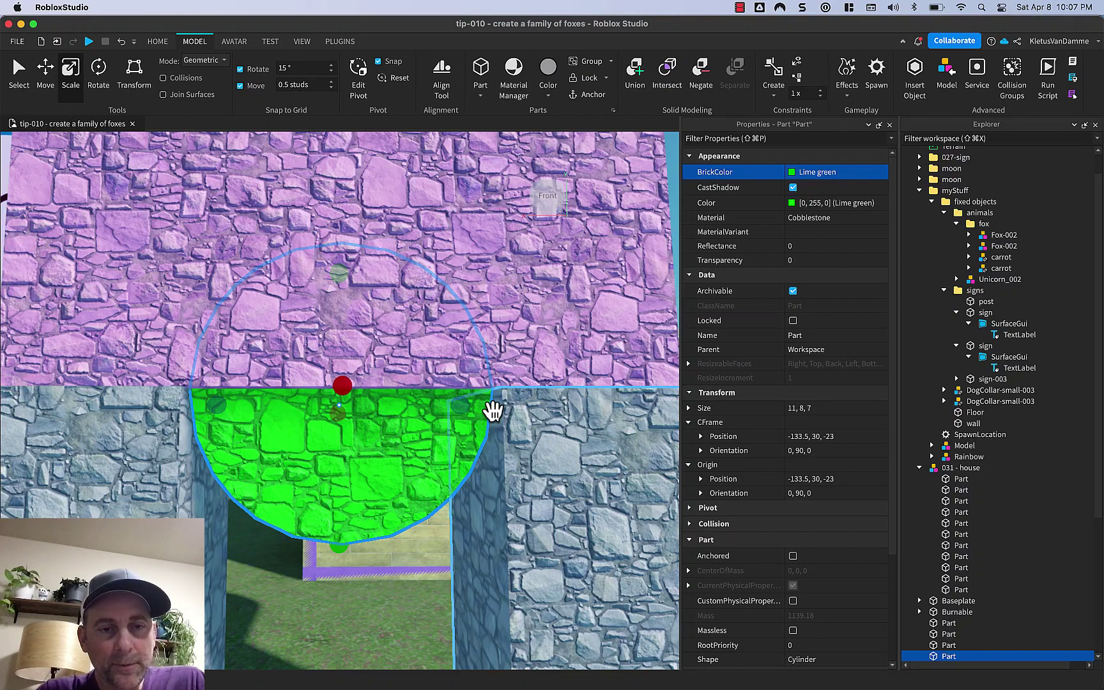
pyautogui.moveTo(493, 407); pyautogui.dragTo(493, 408, button='right')
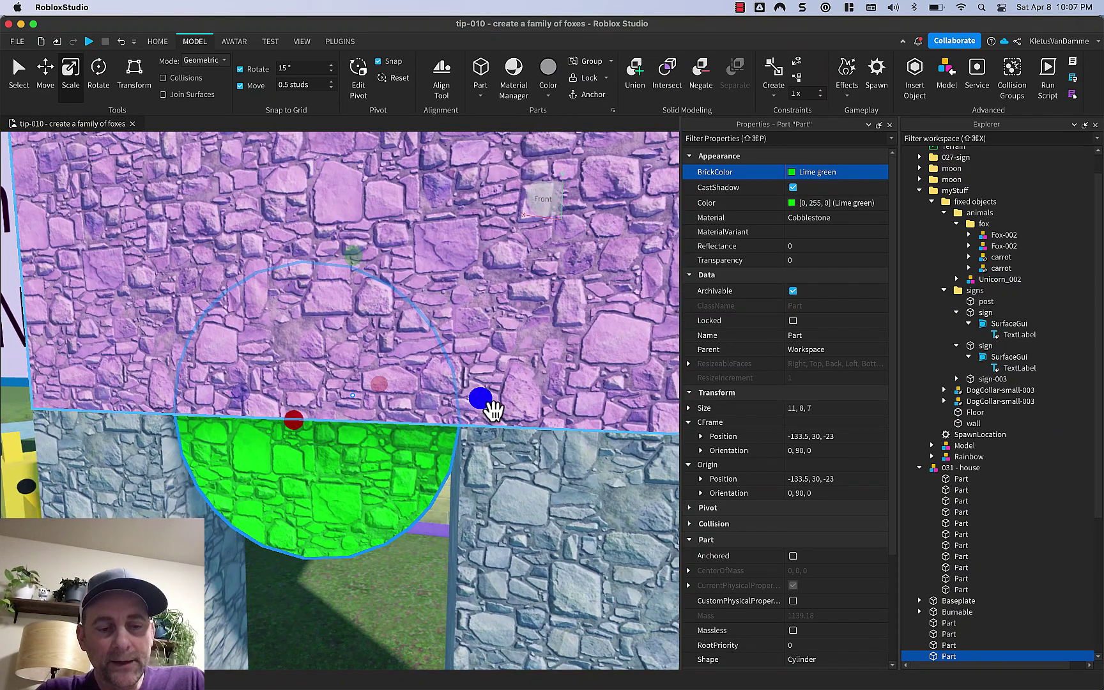
# - Lengthen the green cylinder to 13.5 studs so its front end sticks out of the crosspiece, keeping the back end fixed
pyautogui.moveTo(292, 422); pyautogui.dragTo(242, 460)
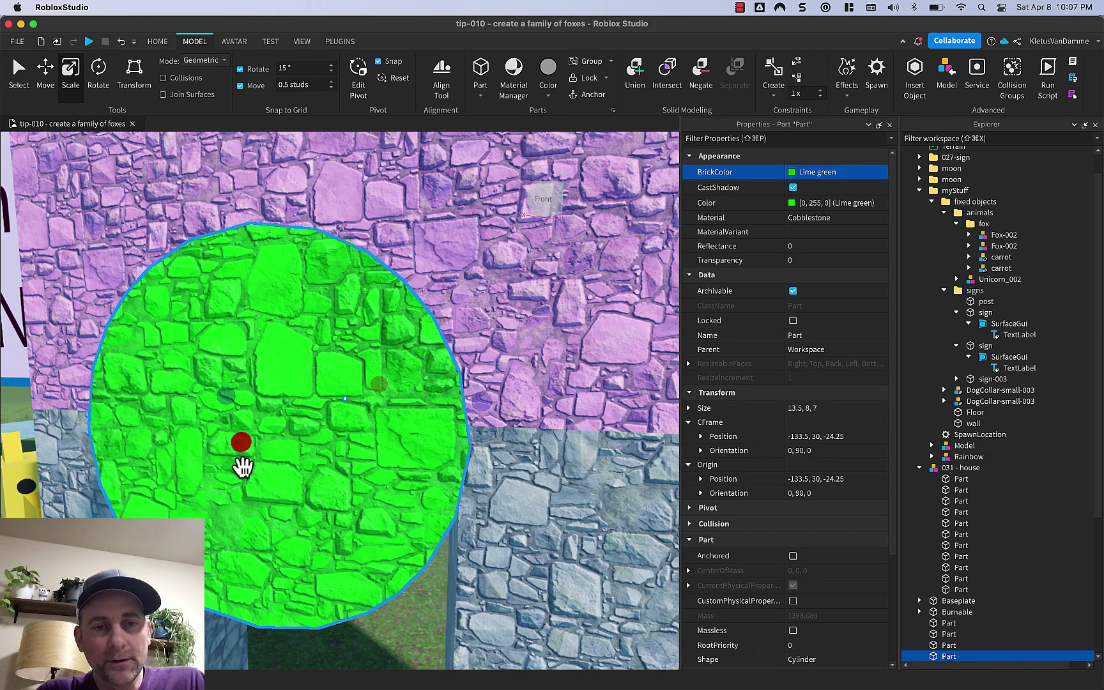
pyautogui.scroll(-10, 241, 460)
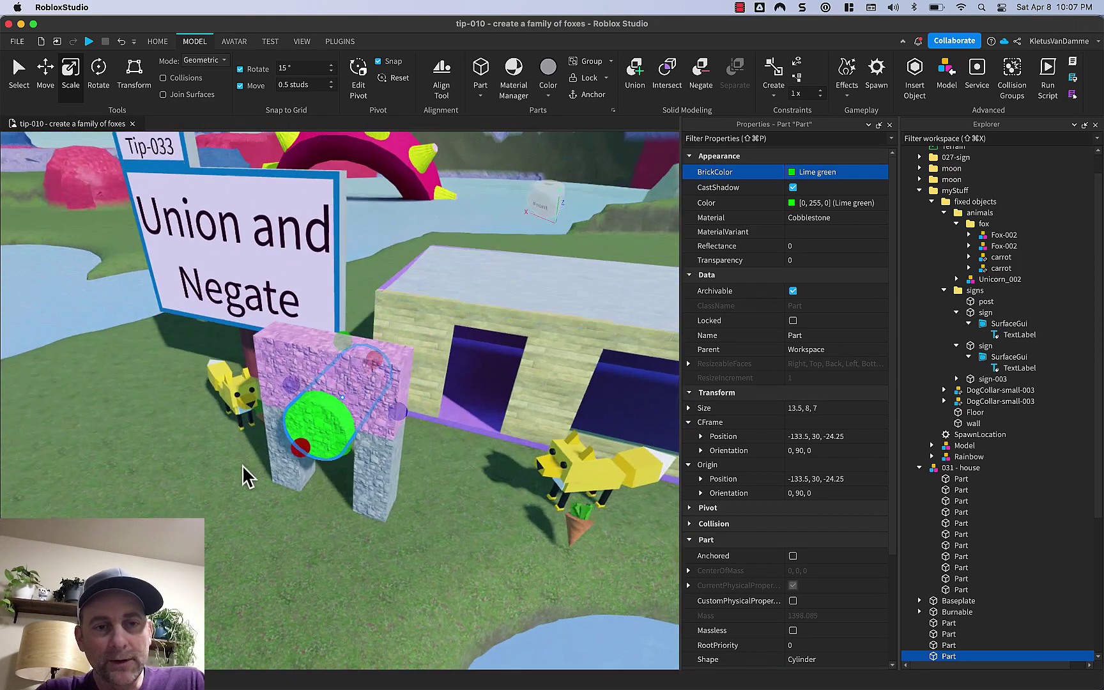
pyautogui.moveTo(242, 465); pyautogui.dragTo(240, 463, button='right')
# - Negate the green cylinder to turn it into a hole-cutting part
pyautogui.scroll(10, 243, 465)
pyautogui.scroll(-10, 242, 465)
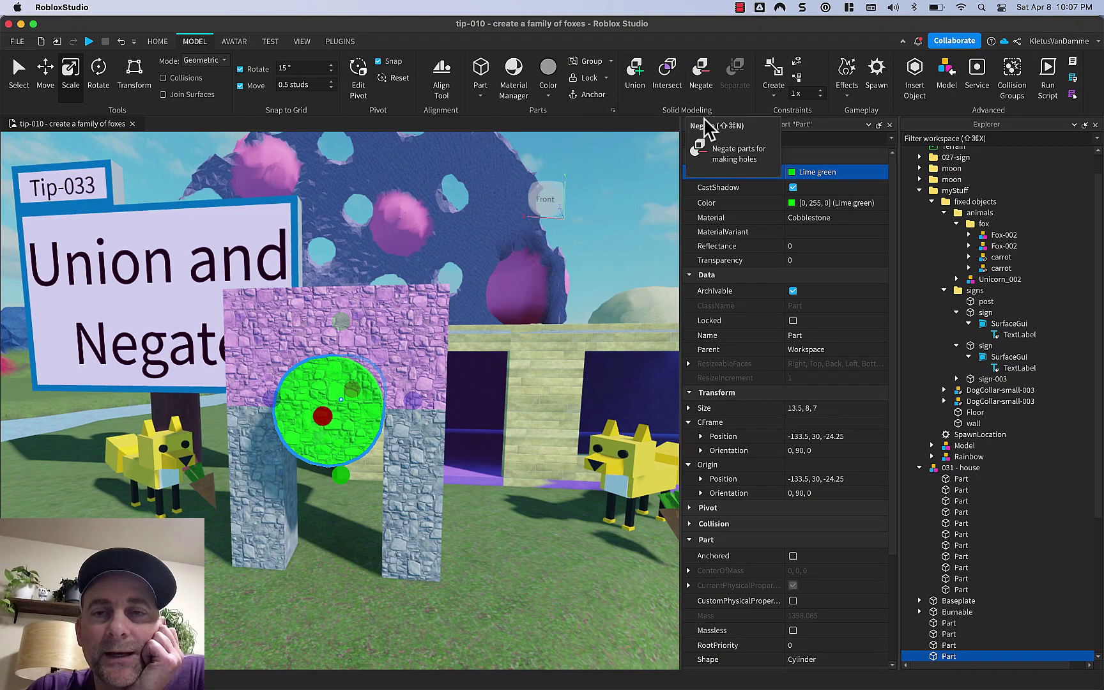
pyautogui.click(702, 73)
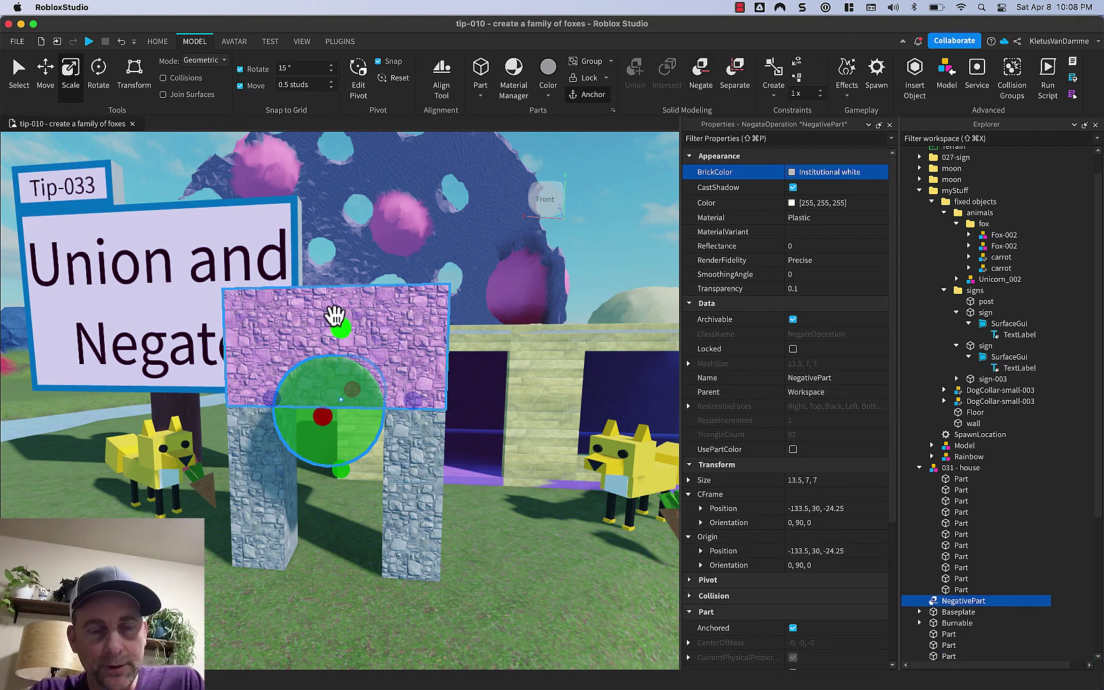
# - Group the two grey pillars and the pink crosspiece as a folder, leaving the negated cylinder out
pyautogui.keyDown('shift'); pyautogui.click(248, 516); pyautogui.keyUp('shift')
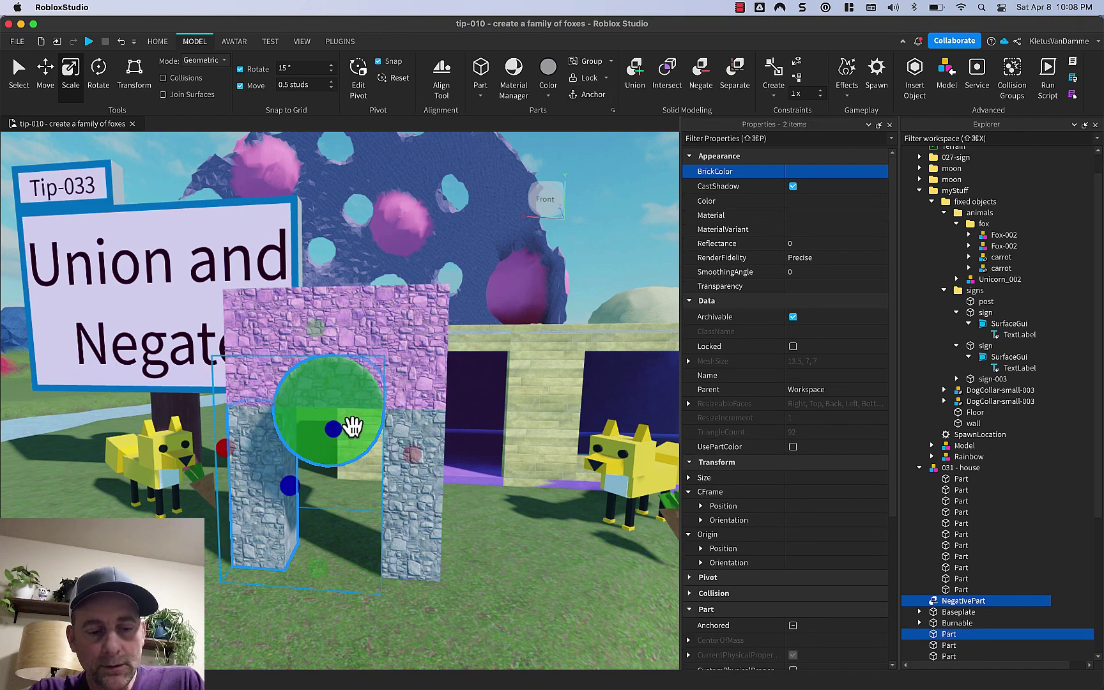
pyautogui.keyDown('shift'); pyautogui.click(419, 315); pyautogui.keyUp('shift')
pyautogui.keyDown('shift'); pyautogui.click(345, 400); pyautogui.keyUp('shift')
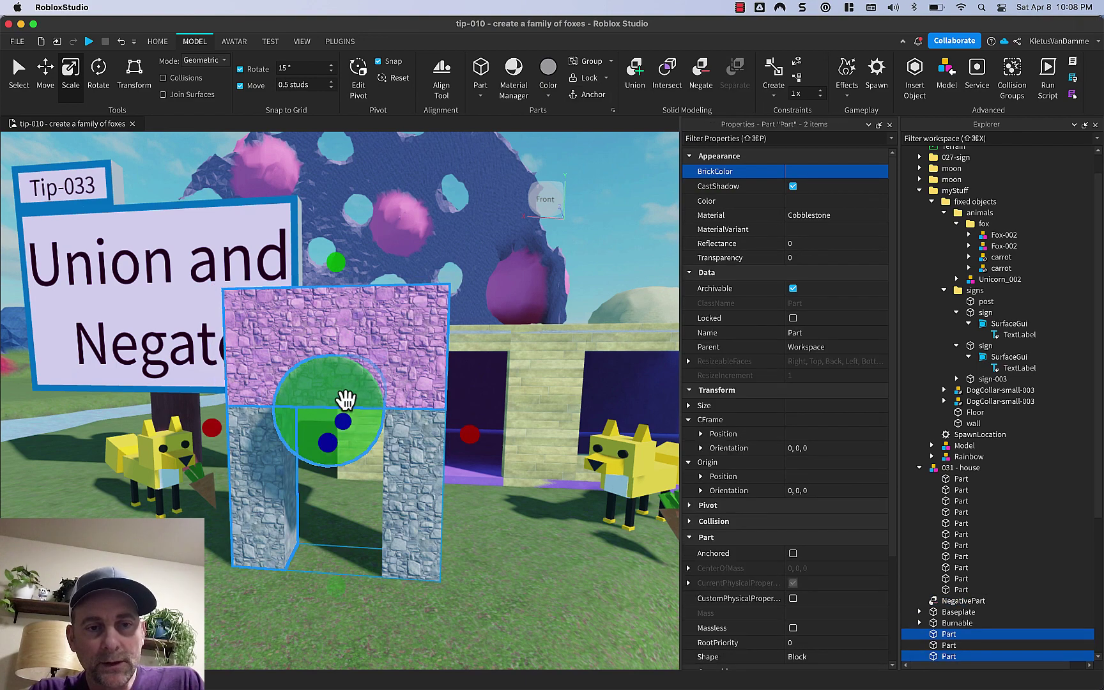
pyautogui.keyDown('shift'); pyautogui.click(416, 461); pyautogui.keyUp('shift')
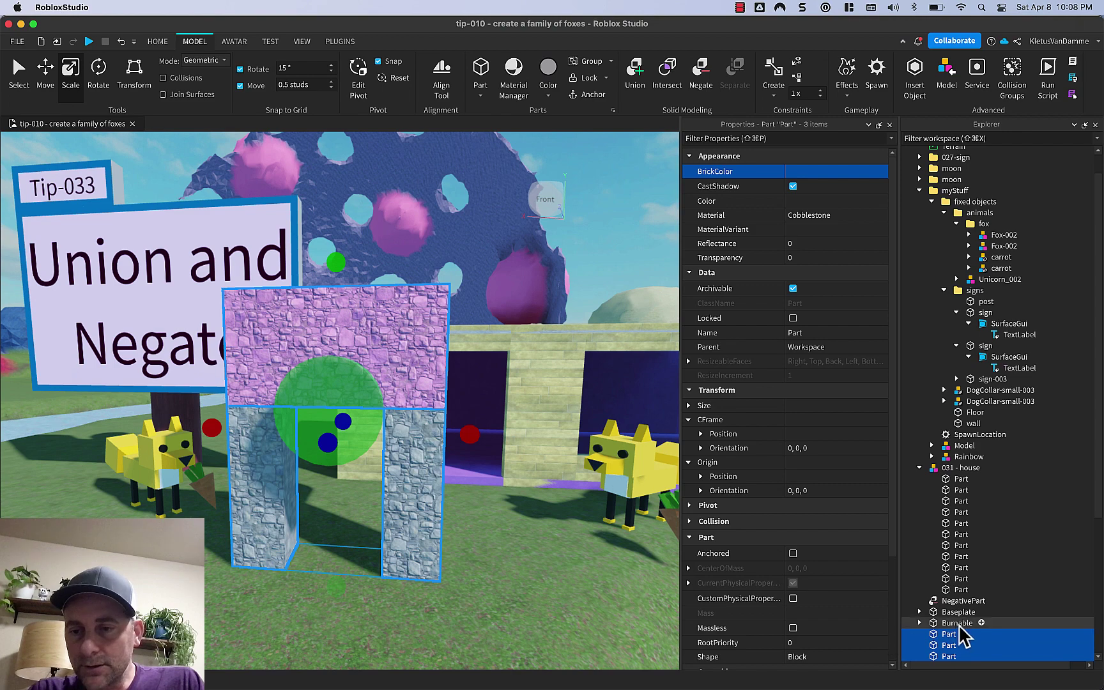
pyautogui.scroll(-3, 961, 633)
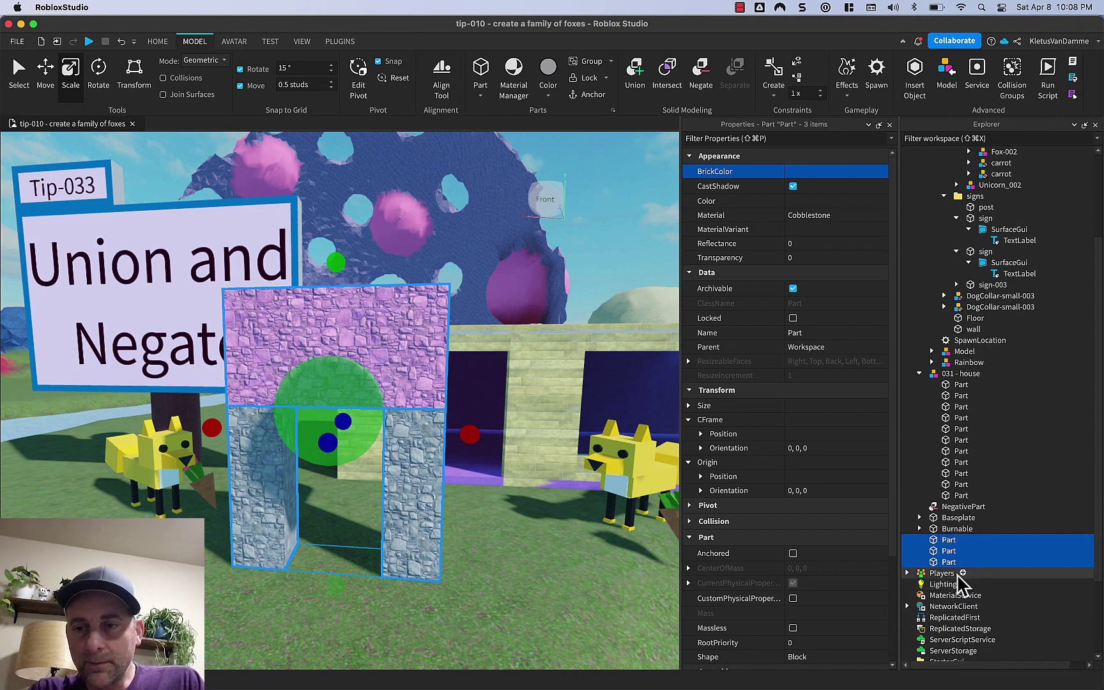
pyautogui.rightClick(949, 551)
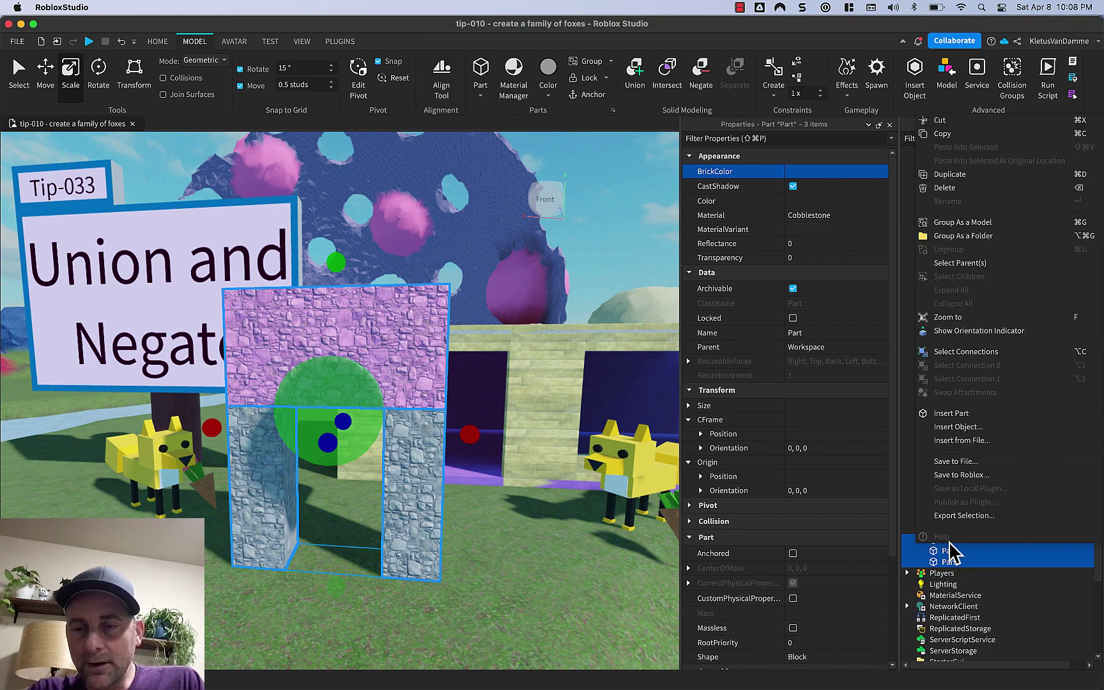
pyautogui.click(964, 236)
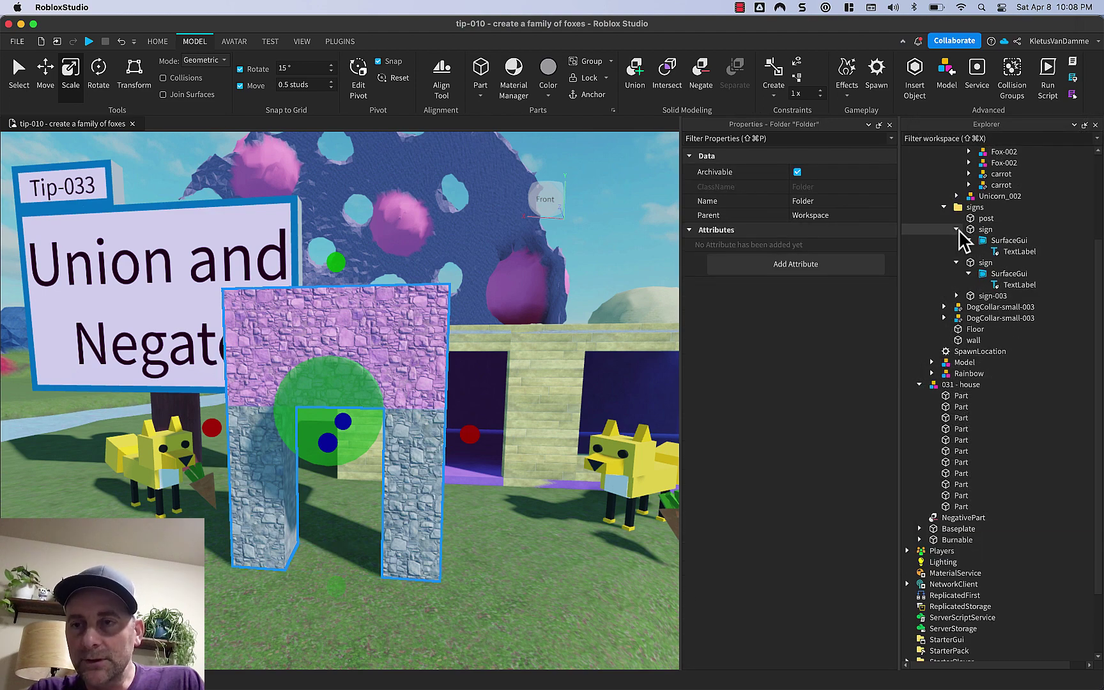
# - Rename the new folder holding the arch parts to 033-arch
pyautogui.scroll(4, 961, 237)
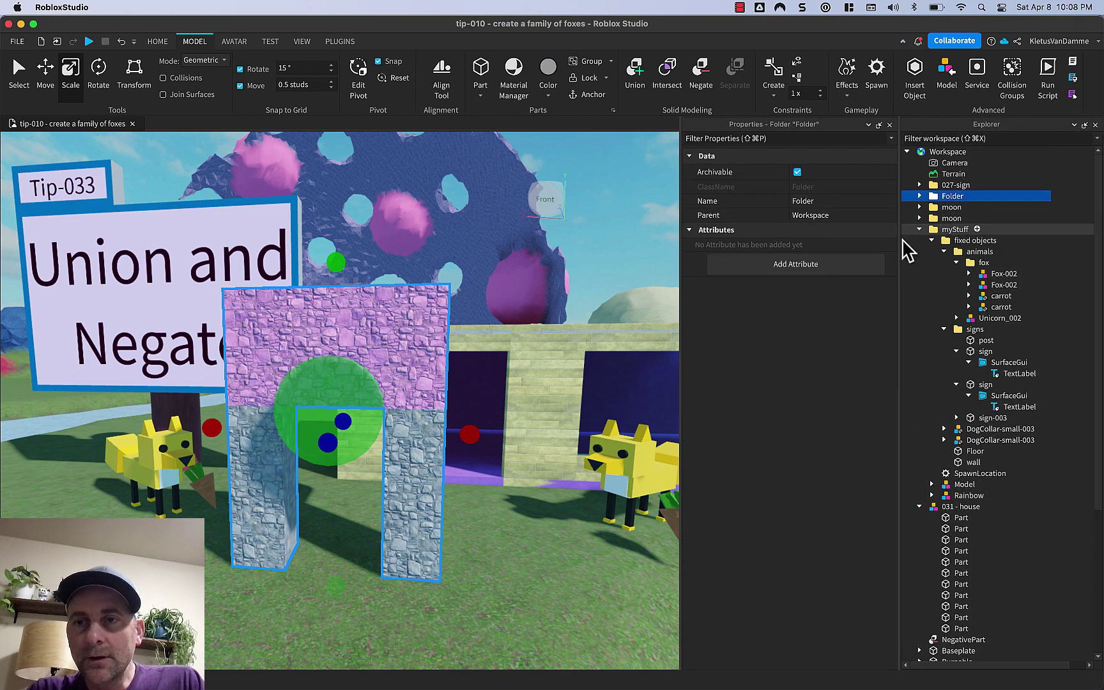
pyautogui.click(419, 438)
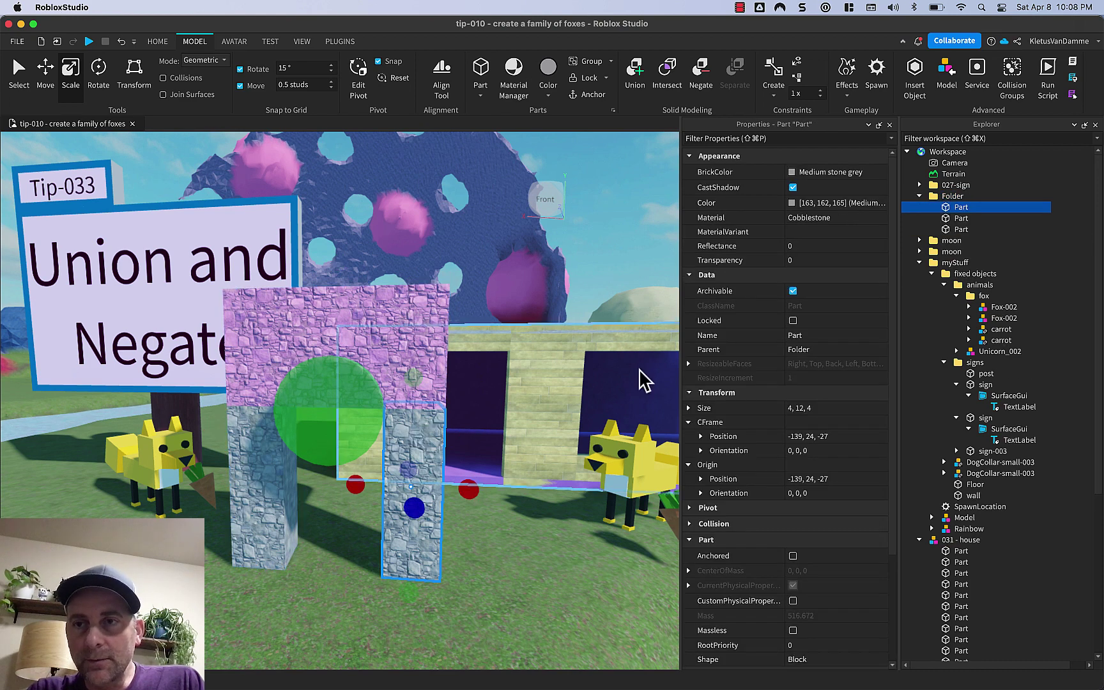
pyautogui.click(951, 196)
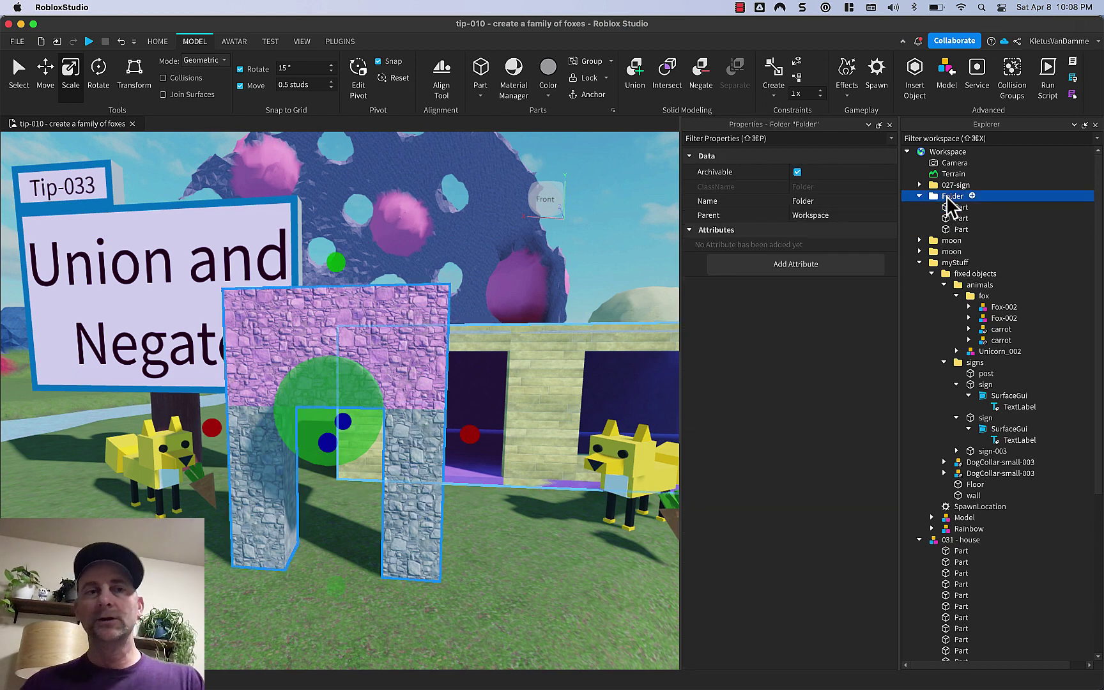
pyautogui.doubleClick(949, 197)
pyautogui.write('03')
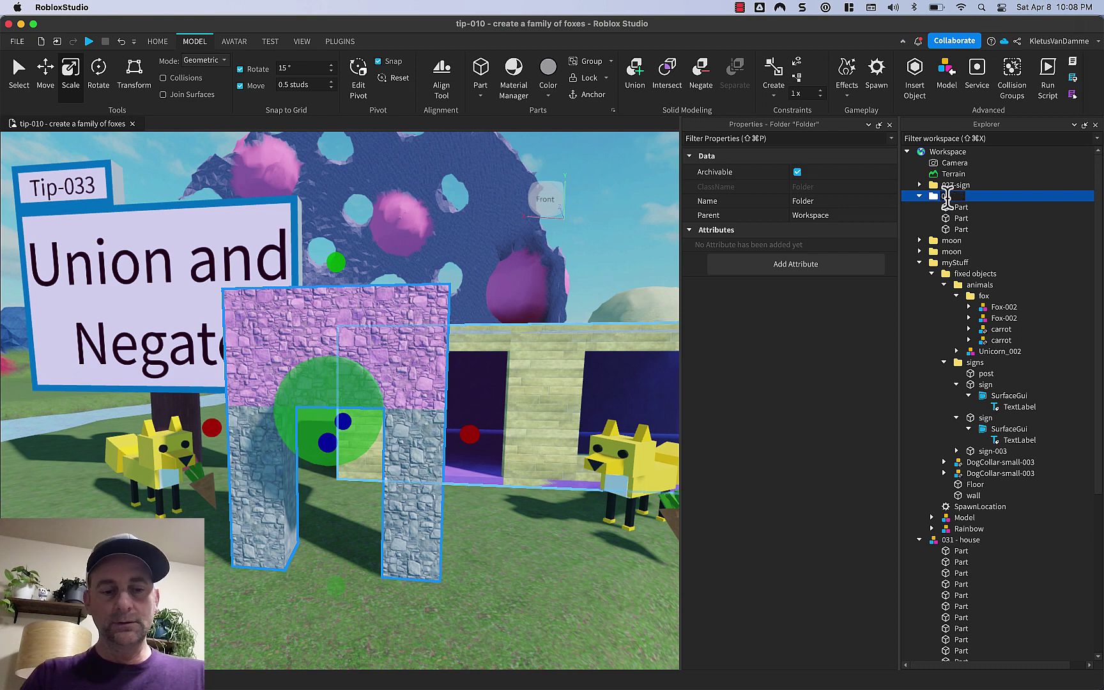
pyautogui.write('3-arch')
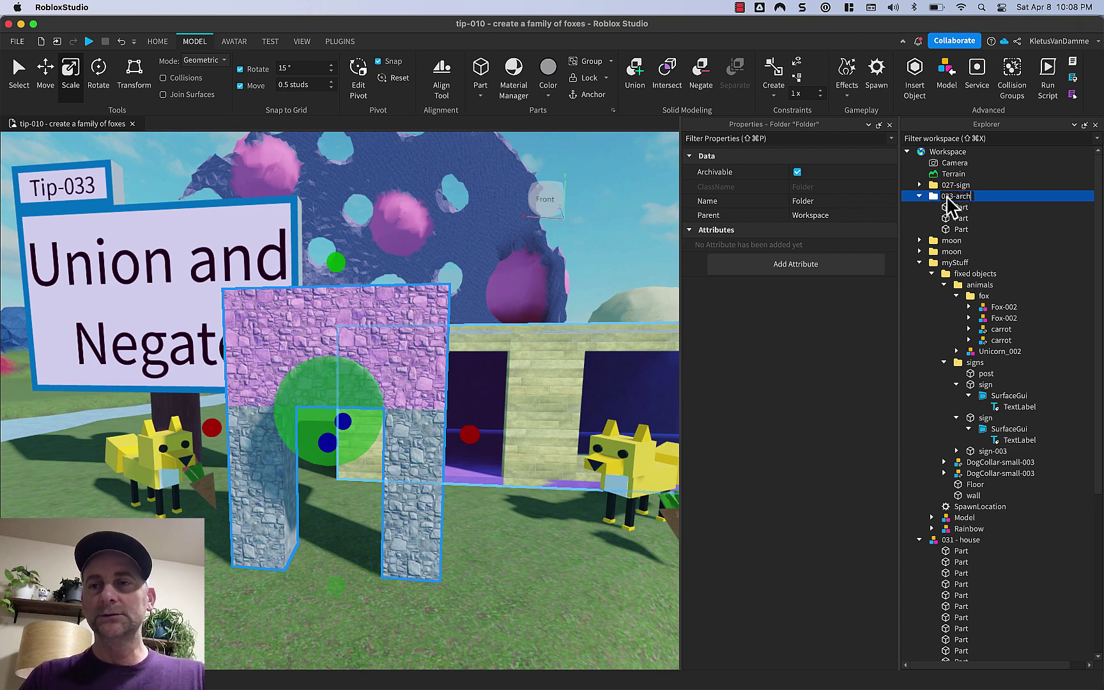
pyautogui.press('Return')
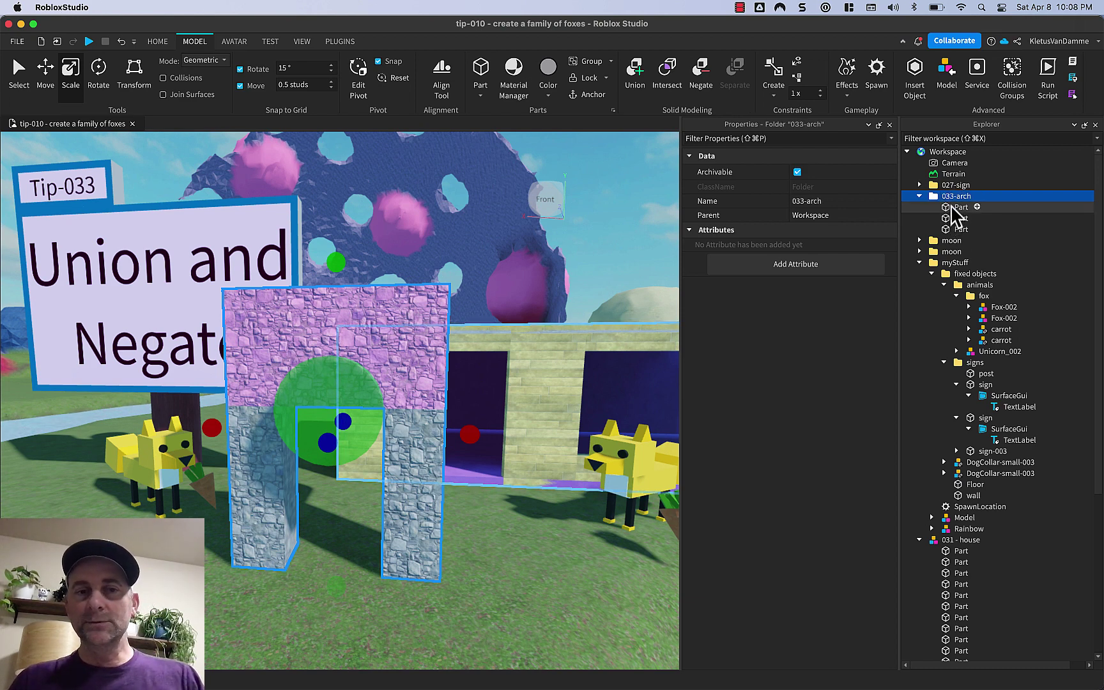
# - Try to cut the negated cylinder and paste it into the 033-arch folder
pyautogui.click(953, 207)
pyautogui.click(590, 246)
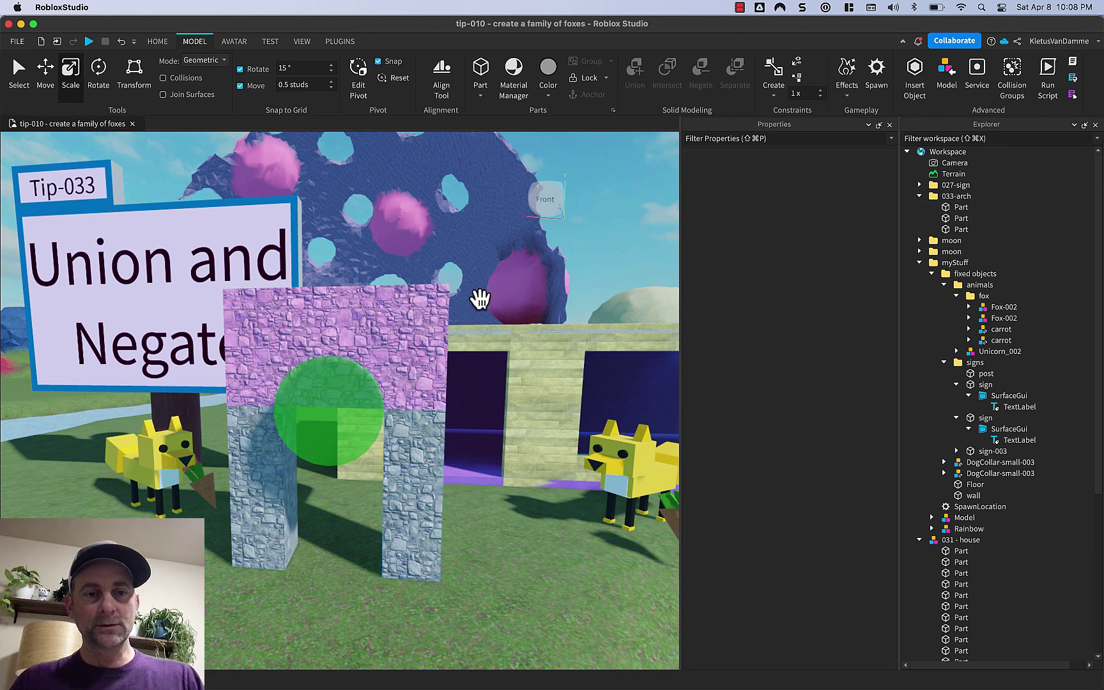
pyautogui.click(313, 418)
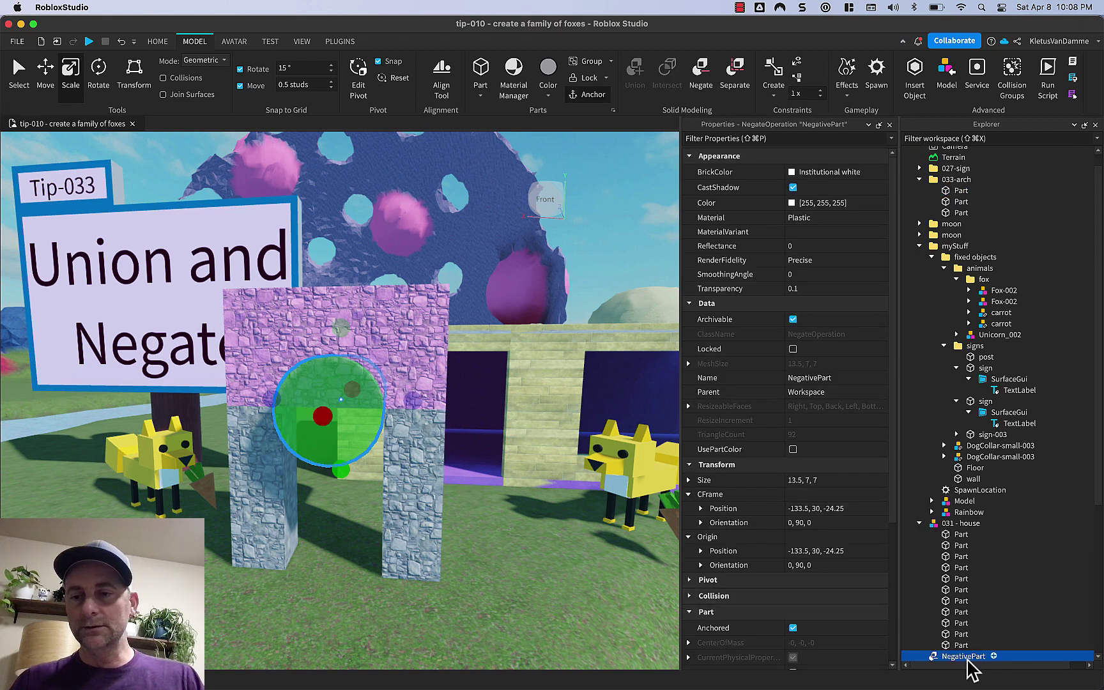
pyautogui.press('Delete')
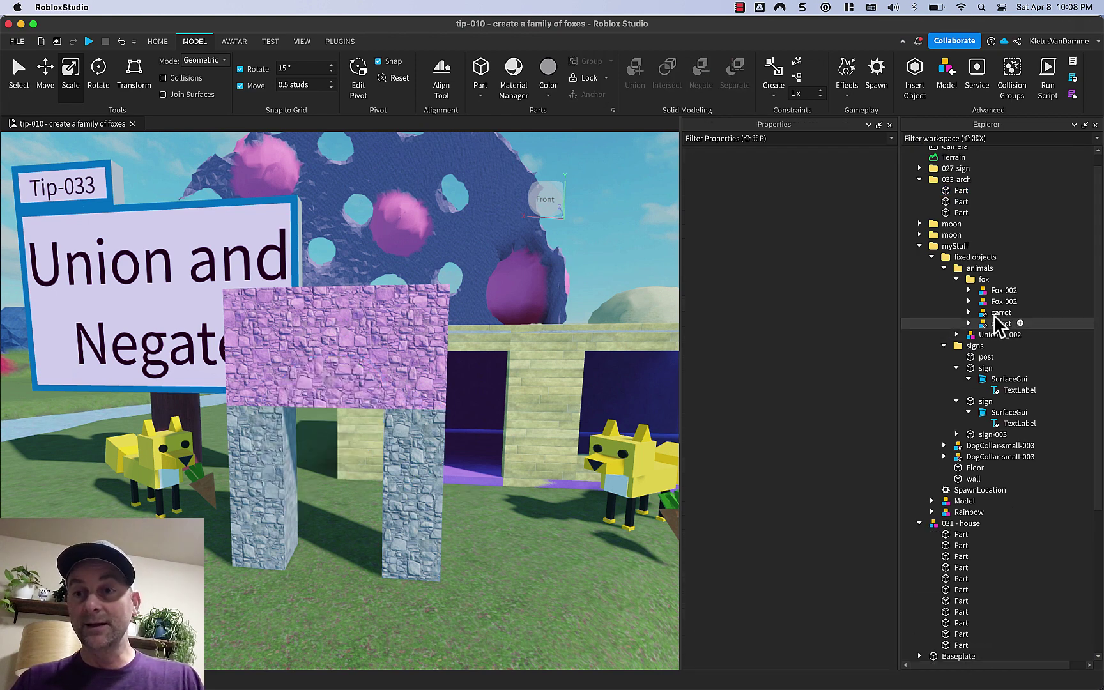
pyautogui.rightClick(943, 182)
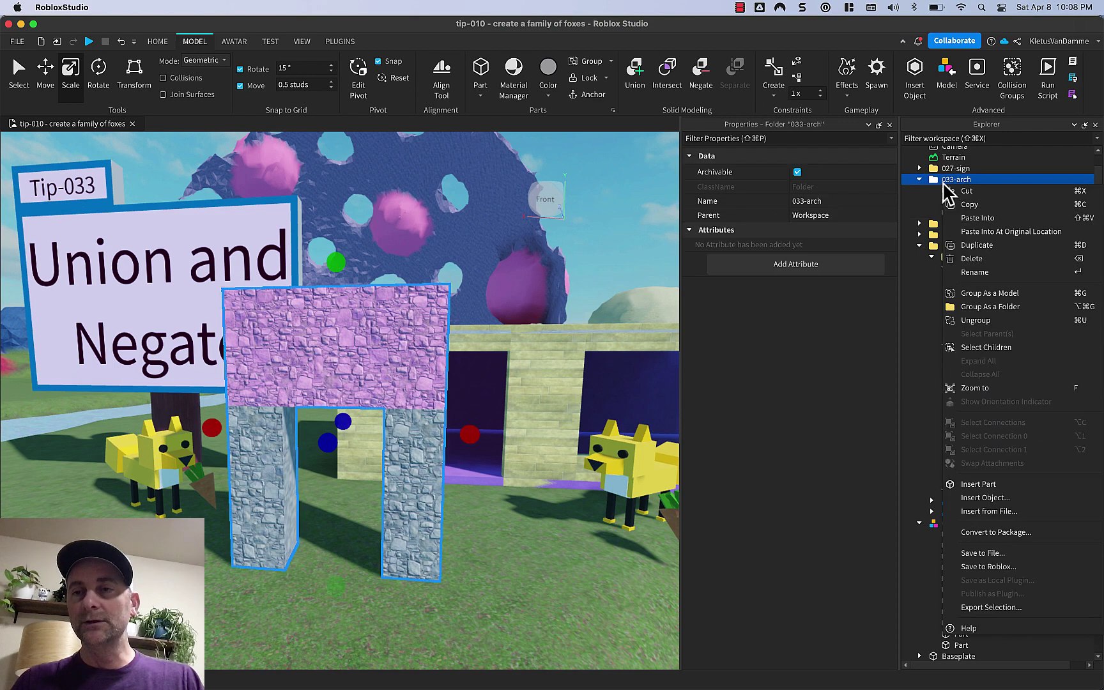
pyautogui.click(968, 218)
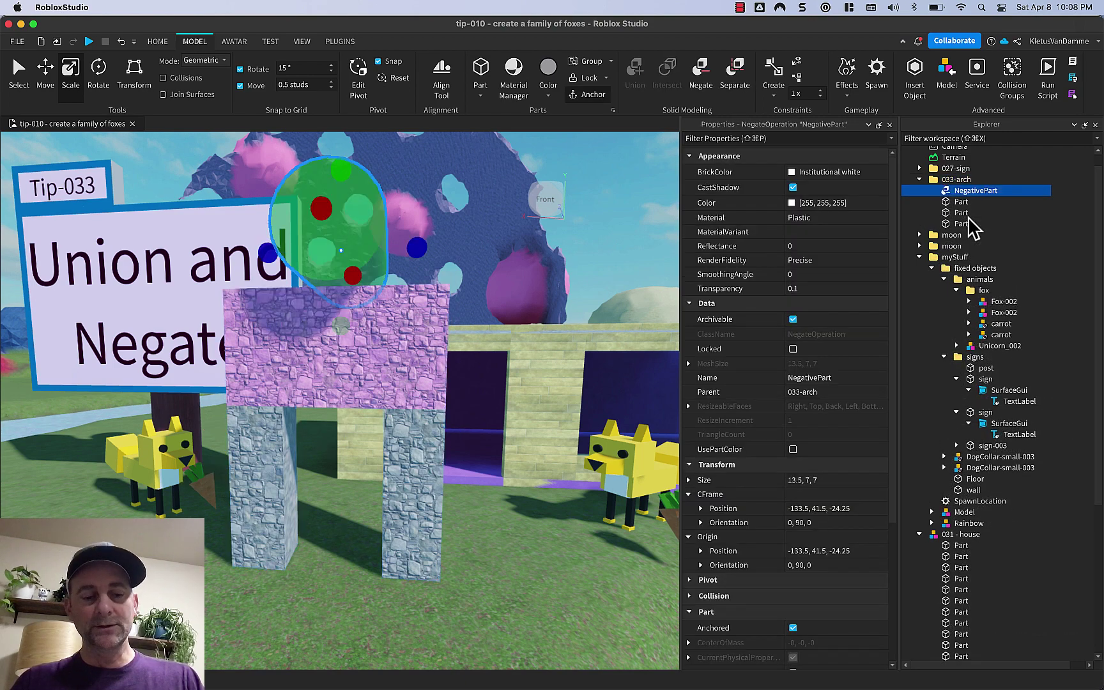
pyautogui.press('super+z')
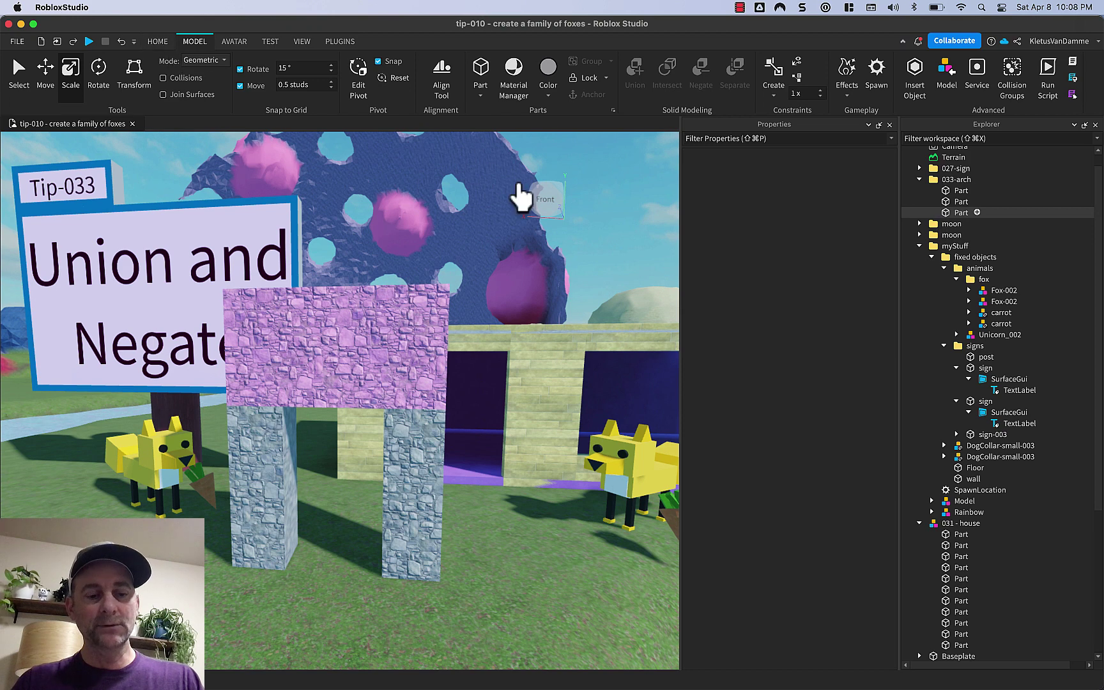
pyautogui.press('super+shift+z')
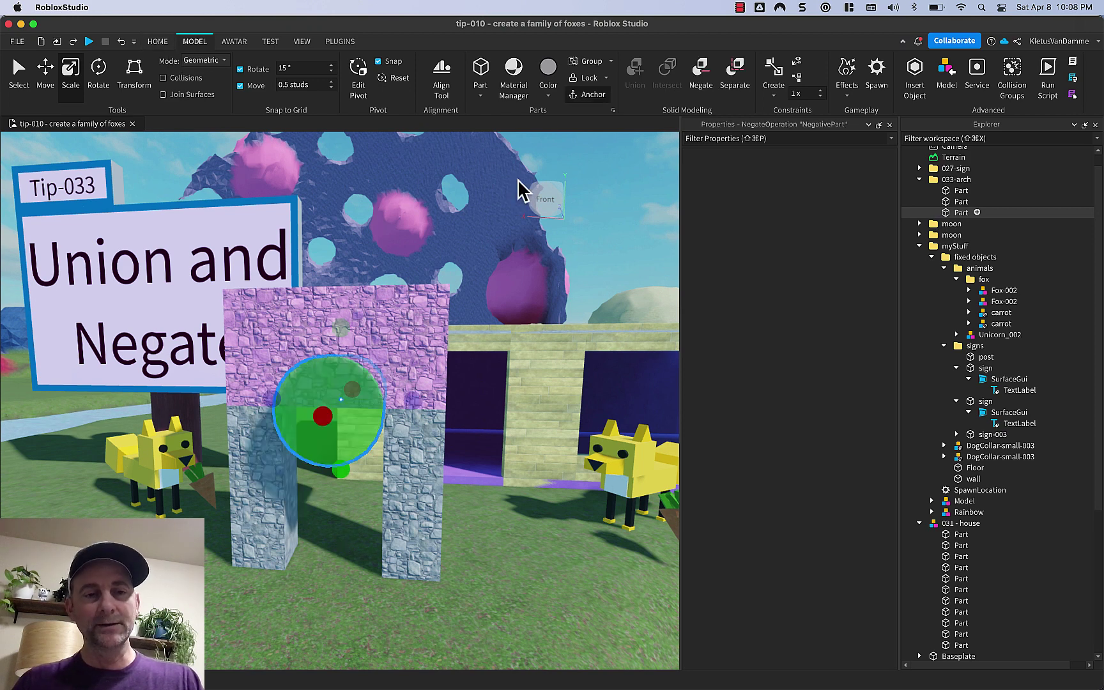
# - Move NegativePart into the 033-arch folder without changing its position in the scene
pyautogui.moveTo(961, 656); pyautogui.dragTo(963, 180)
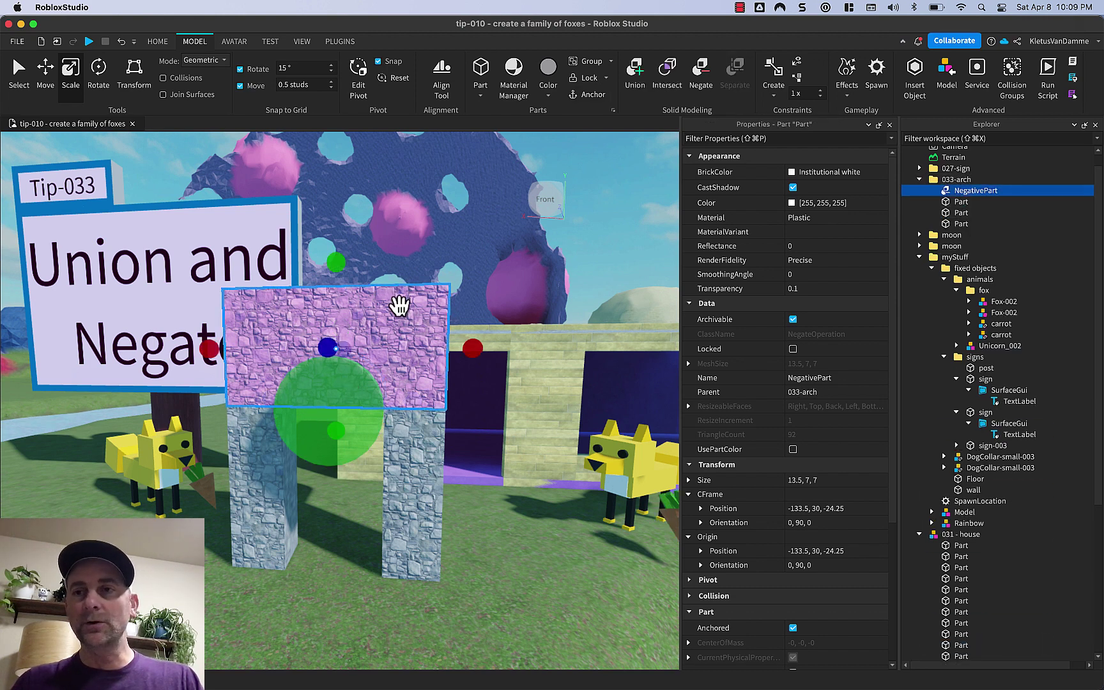
# - Rename the two grey pillars in the 033-arch folder to Side and the pink crosspiece to top
pyautogui.click(968, 224)
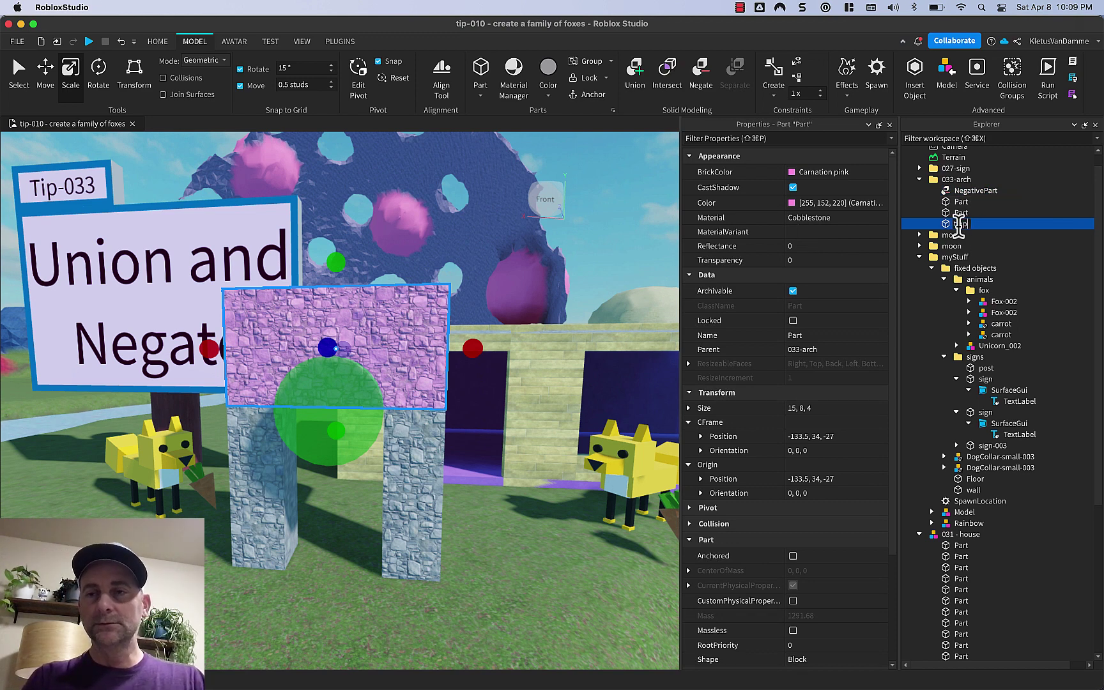
pyautogui.press('Return')
pyautogui.click(959, 213)
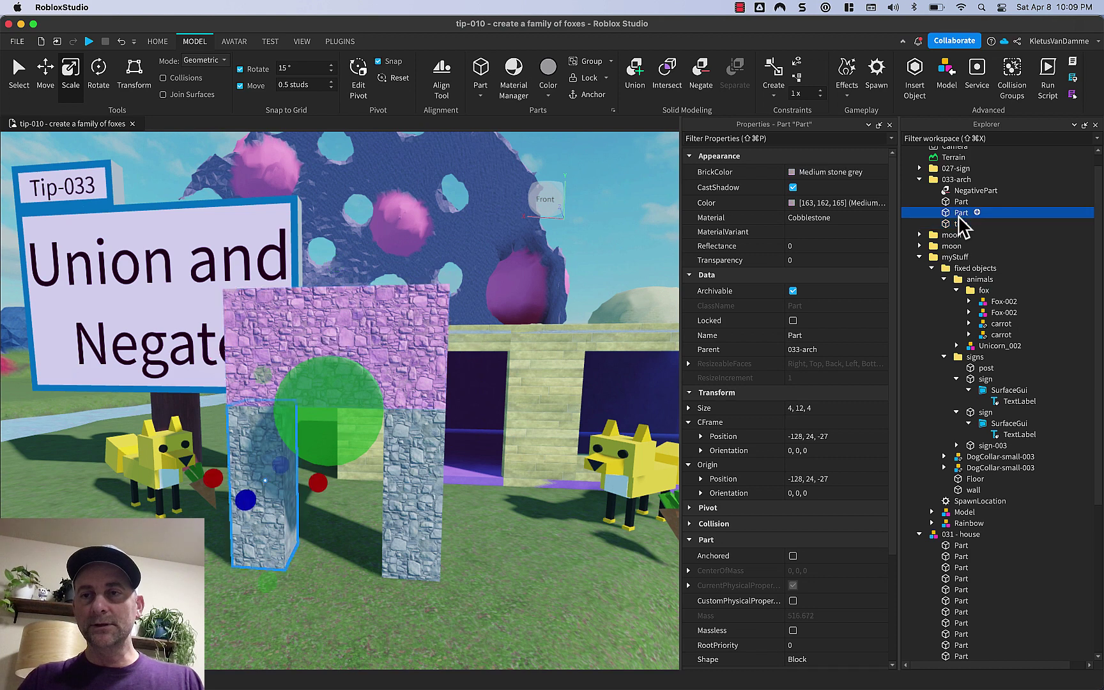
pyautogui.keyDown('shift'); pyautogui.click(959, 203); pyautogui.keyUp('shift')
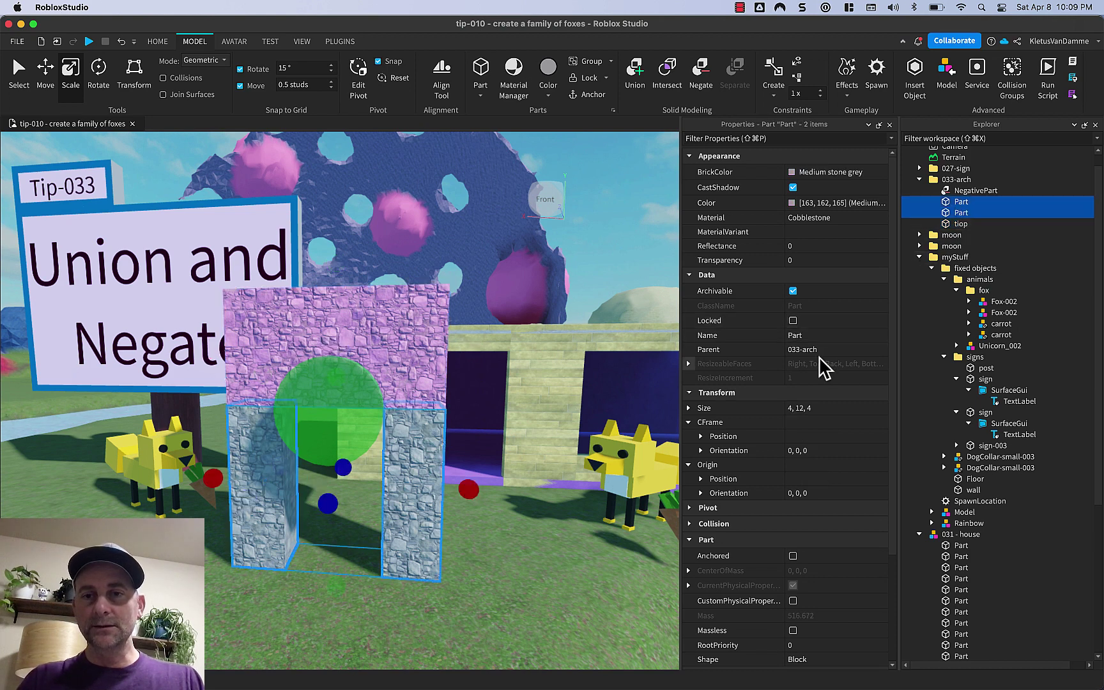
pyautogui.click(817, 335)
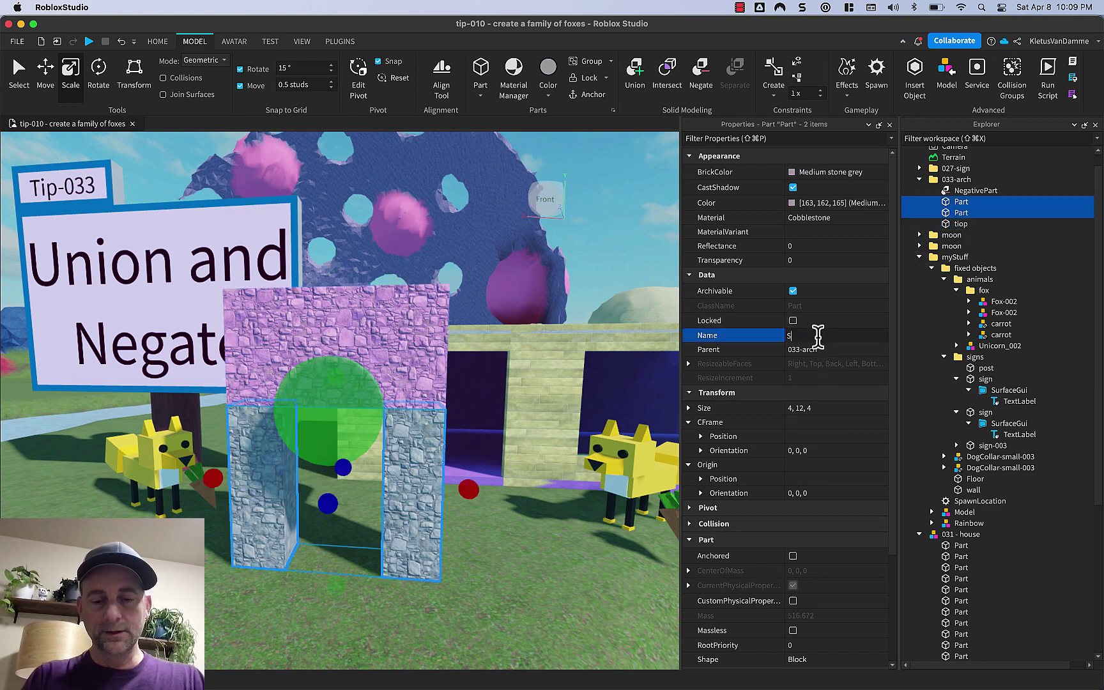
pyautogui.press('Return')
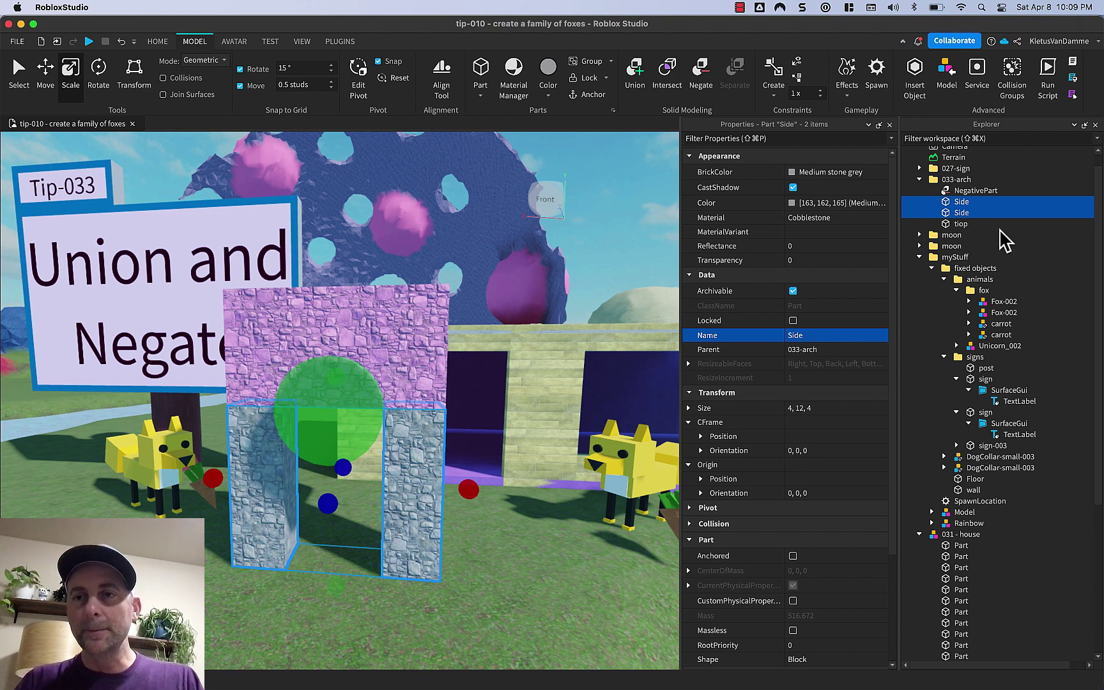
pyautogui.click(968, 191)
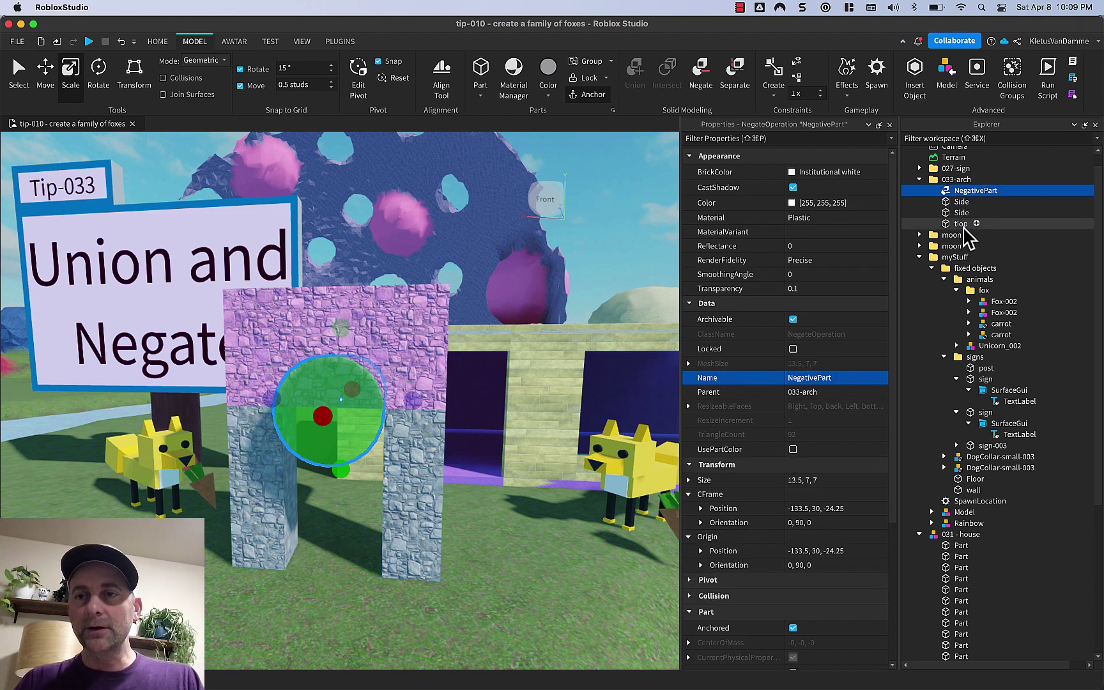
pyautogui.click(962, 223)
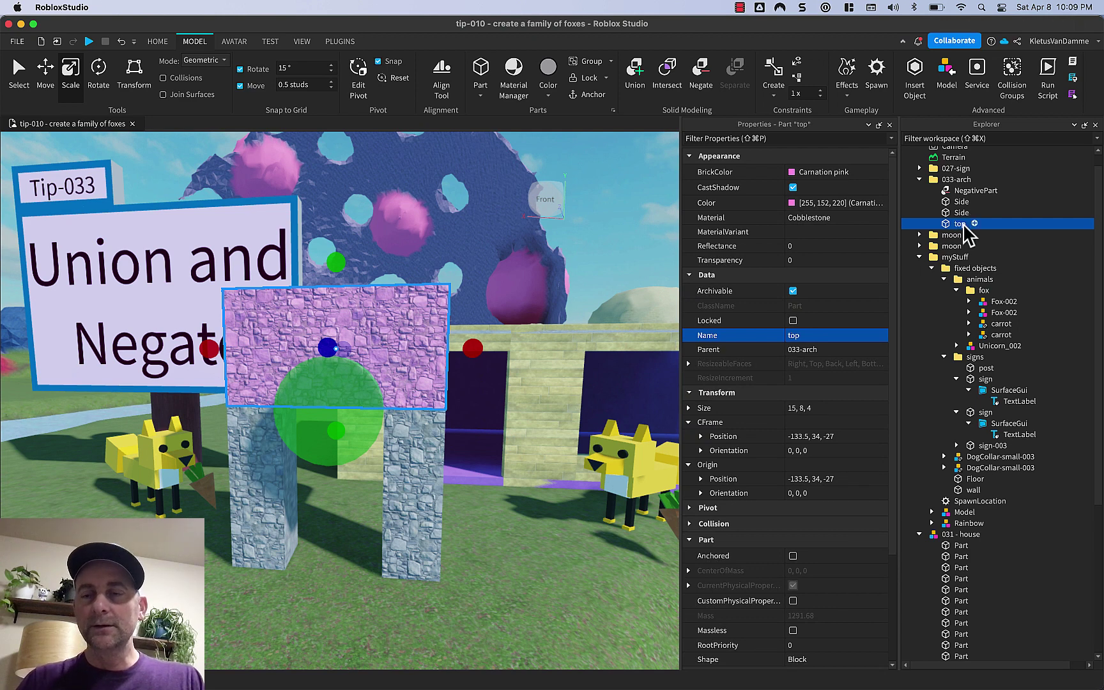
# - Union the top crosspiece with NegativePart to cut the rounded arch opening
pyautogui.keyDown('super'); pyautogui.click(968, 192); pyautogui.keyUp('super')
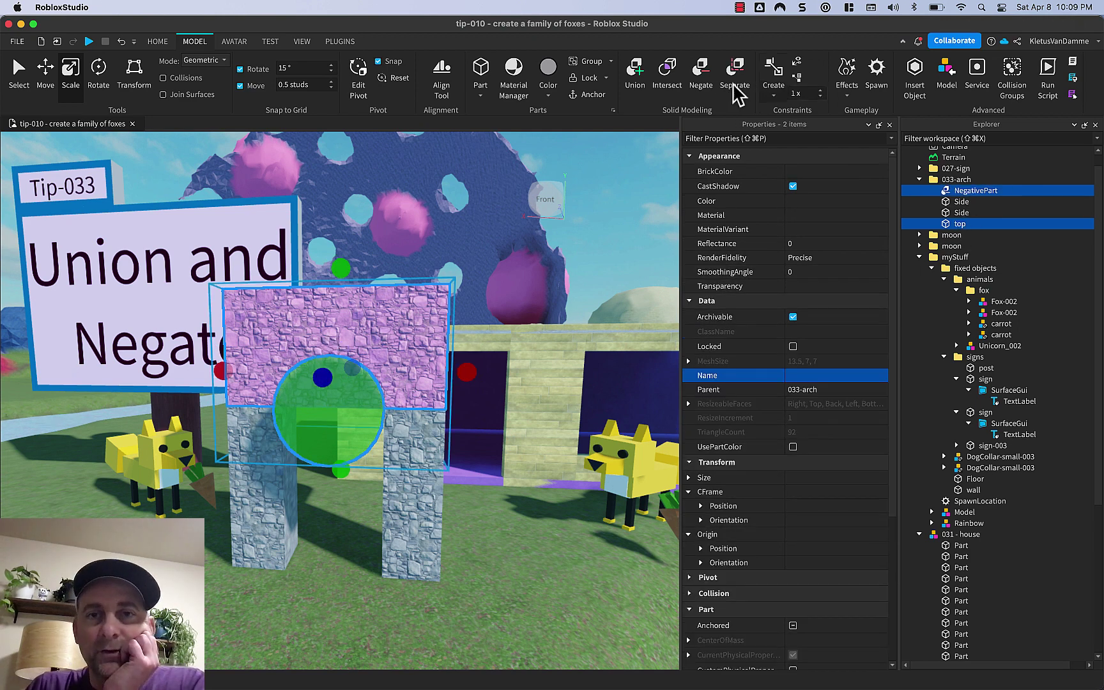
pyautogui.click(644, 93)
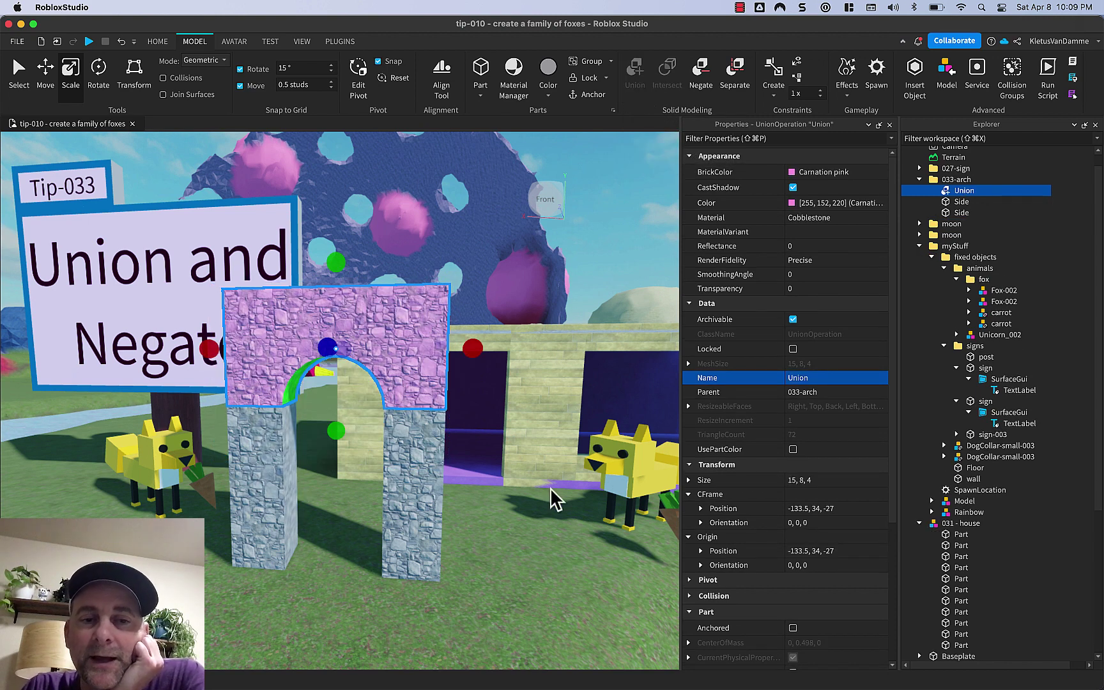
pyautogui.moveTo(550, 489); pyautogui.dragTo(551, 489, button='right')
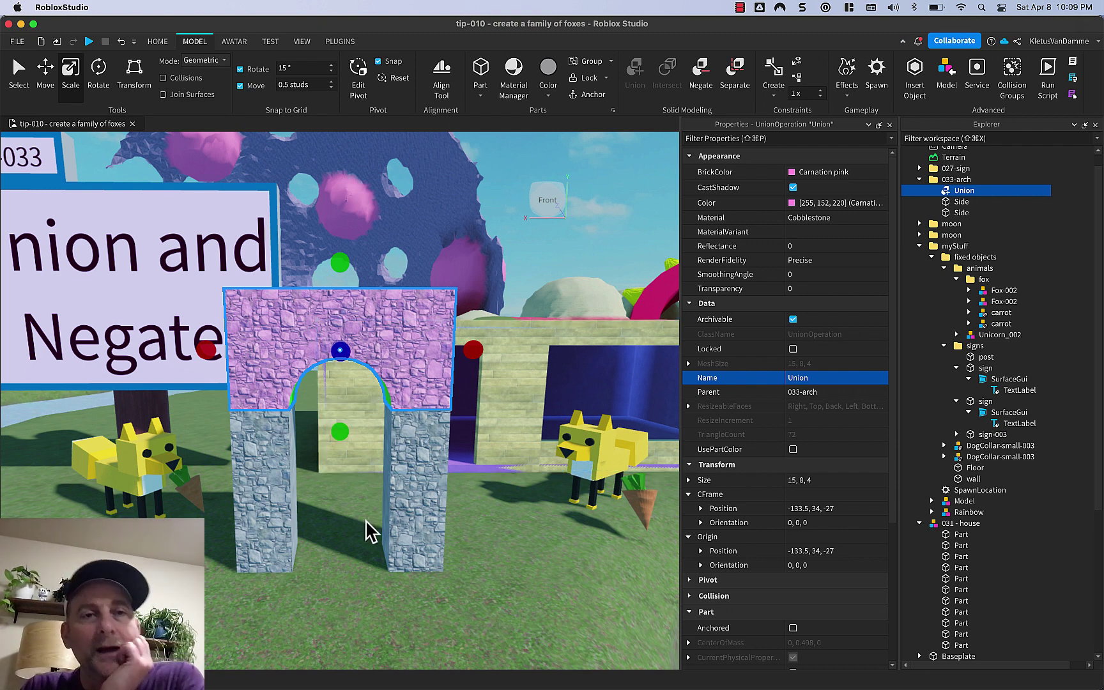
# - Start a playtest of the place with the finished arch
pyautogui.click(271, 42)
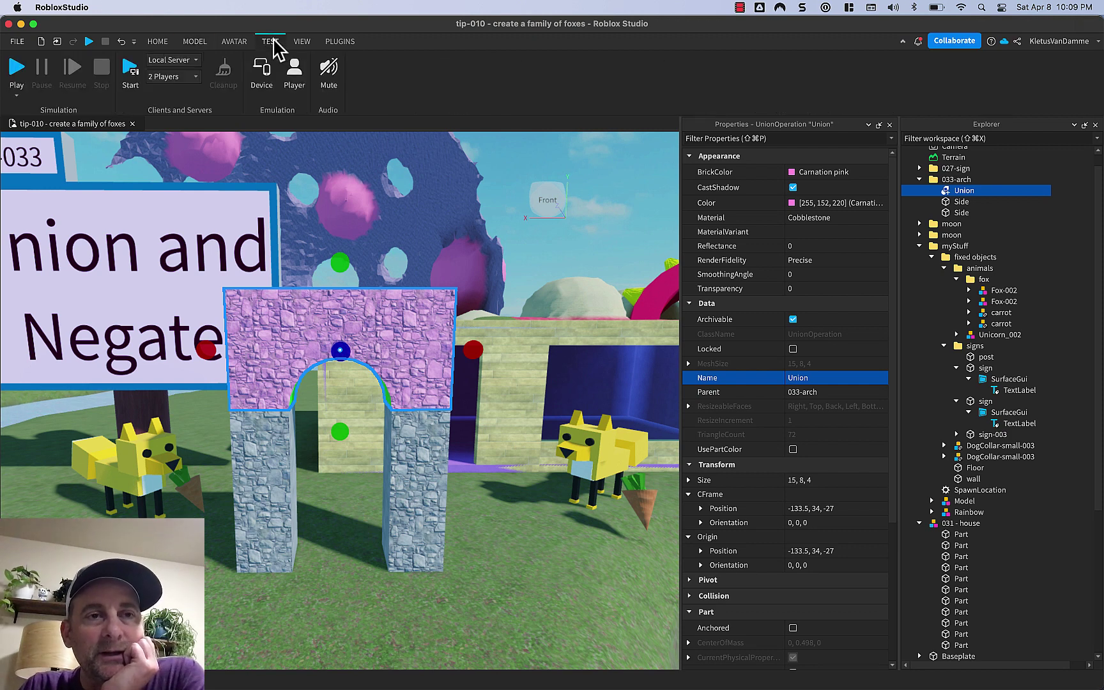
pyautogui.click(88, 38)
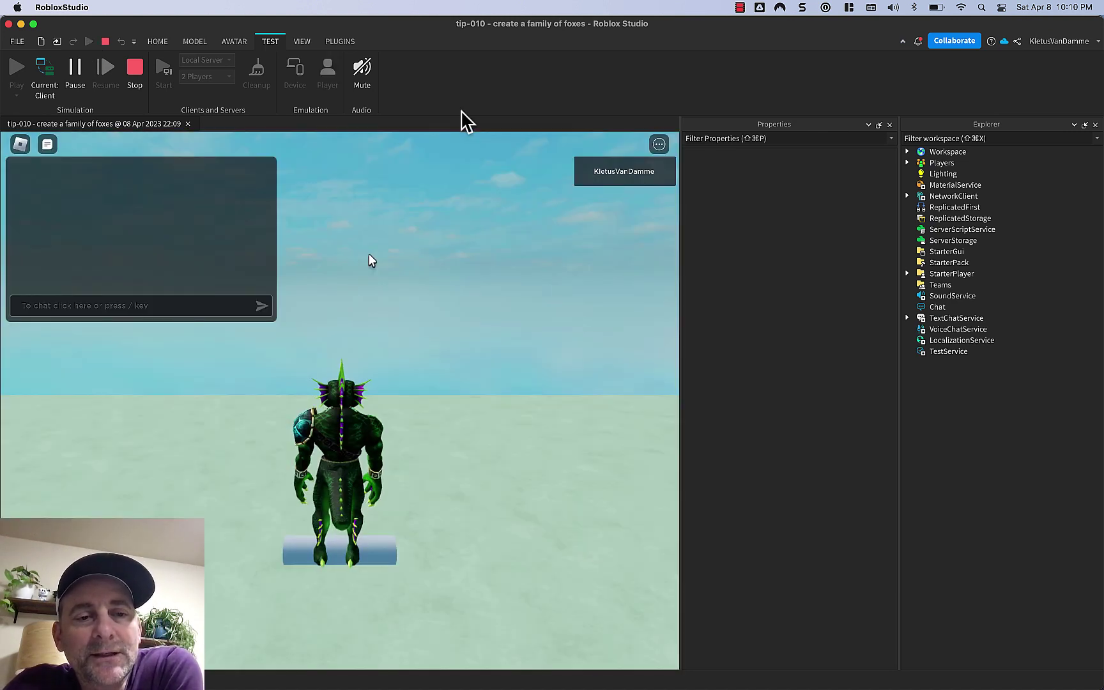
pyautogui.rightClick(461, 111)
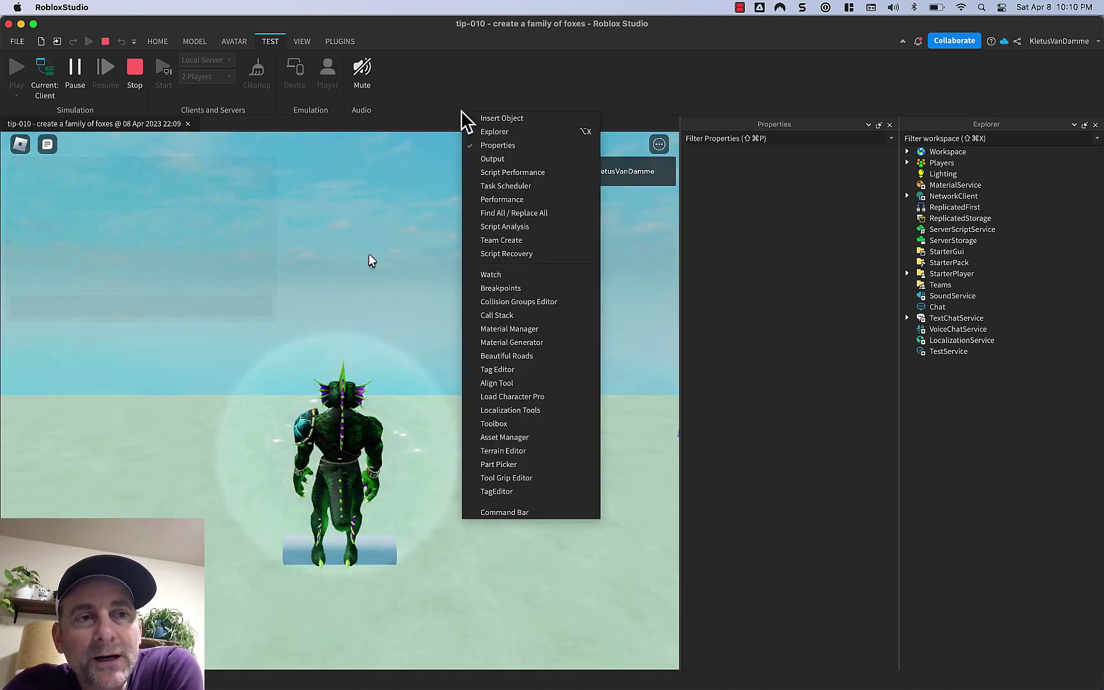
pyautogui.click(490, 116)
pyautogui.click(356, 246)
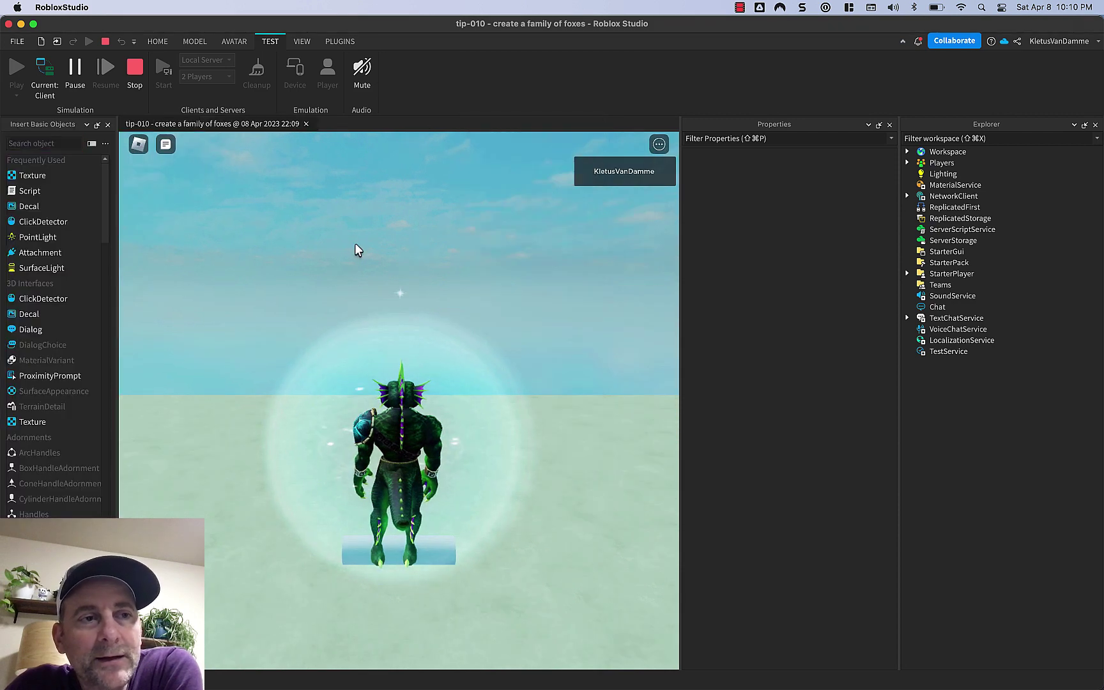
pyautogui.click(107, 124)
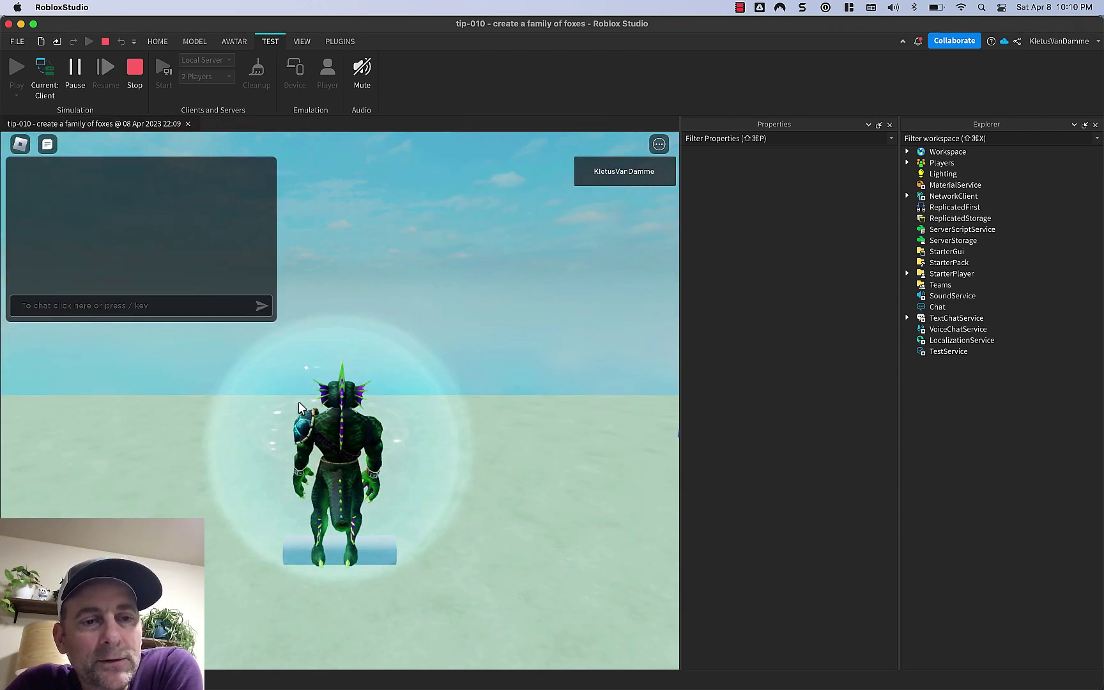
# - Ride the unicorn from the spawn point to the cobblestone arch in the playtest and dismount in front of it
pyautogui.moveTo(299, 403); pyautogui.dragTo(299, 403, button='right')
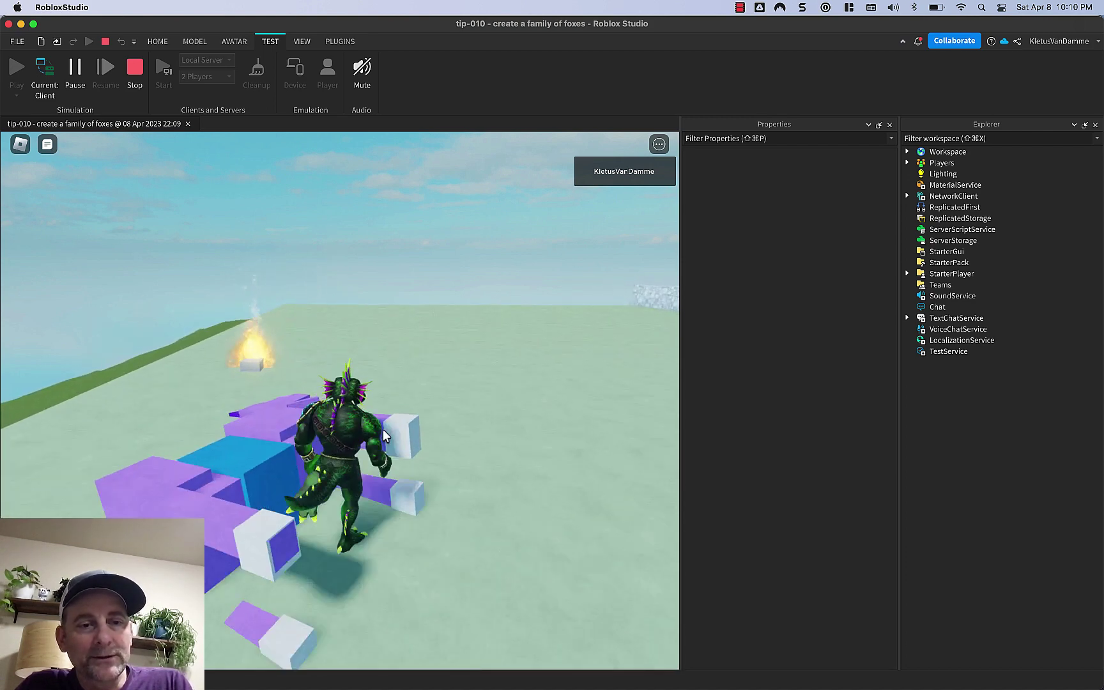
pyautogui.press('a')
pyautogui.moveTo(384, 430); pyautogui.dragTo(382, 429, button='right')
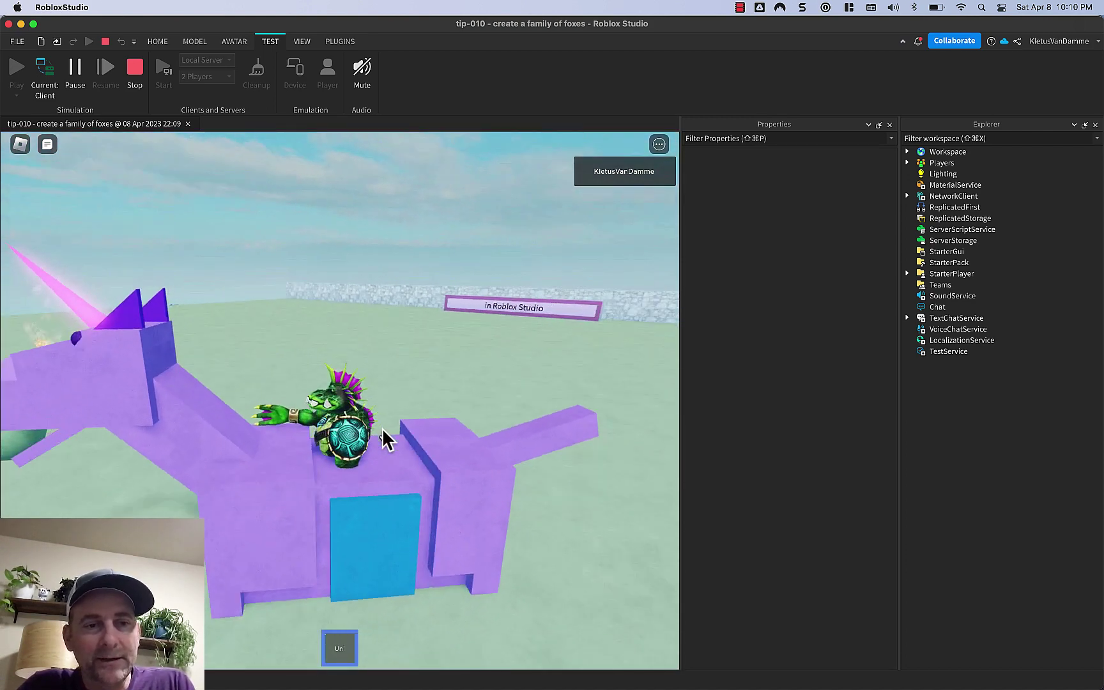
pyautogui.press('w')
pyautogui.press('space')
pyautogui.press('d')
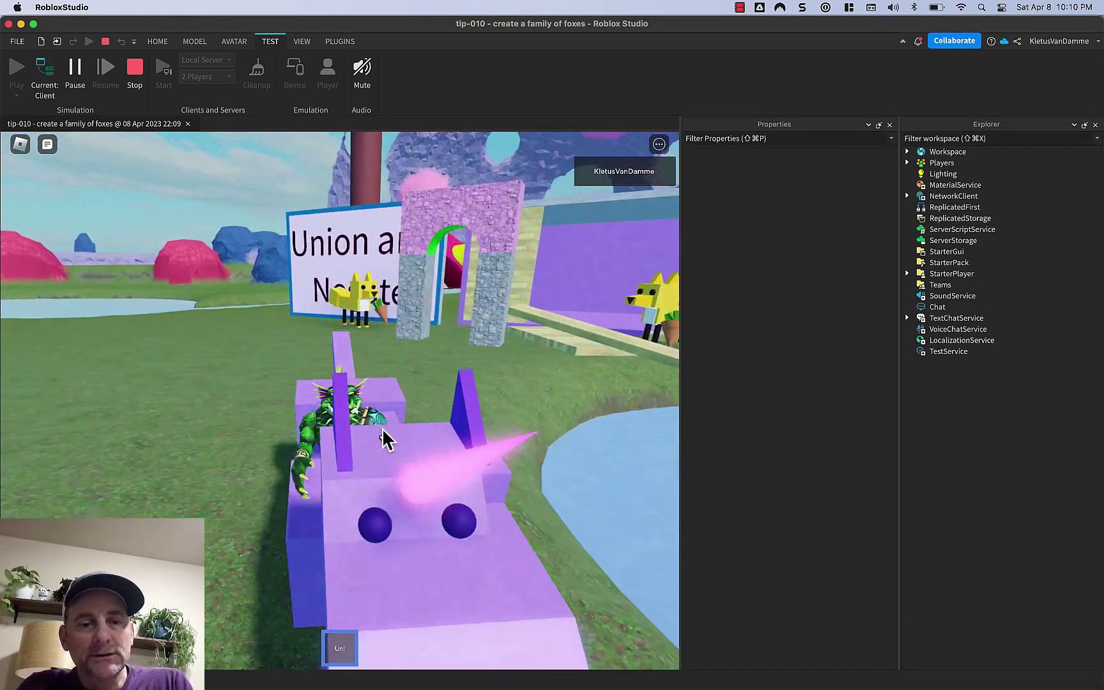
pyautogui.press('1')
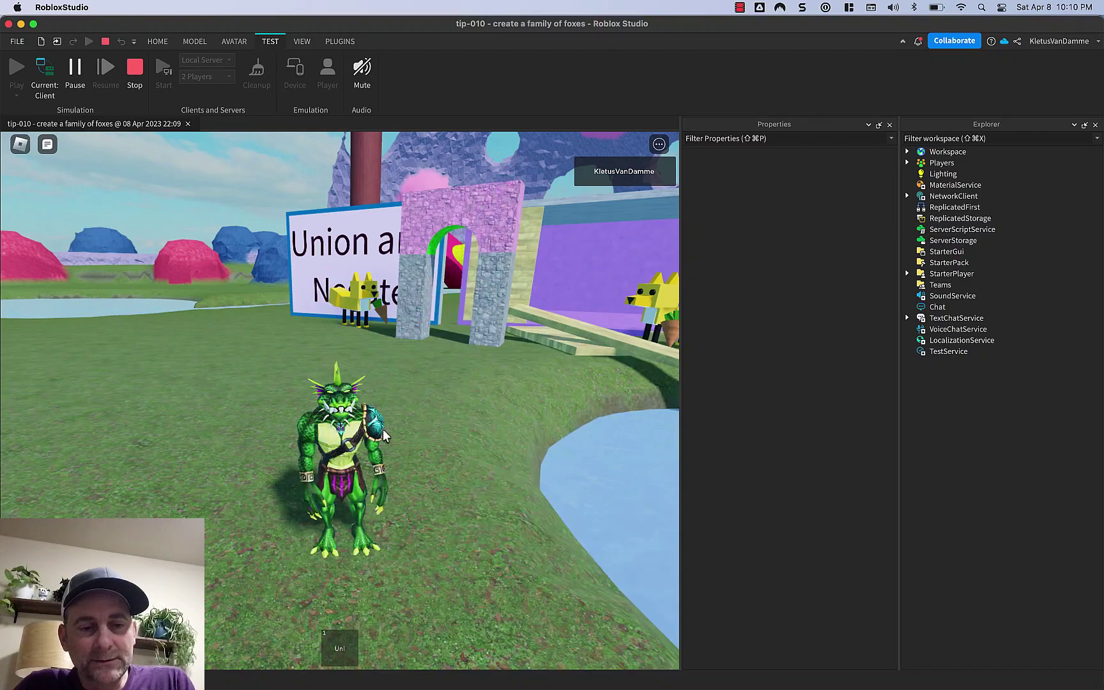
# - Walk the character through the arch opening and back out to check the rounded cut
pyautogui.press('w')
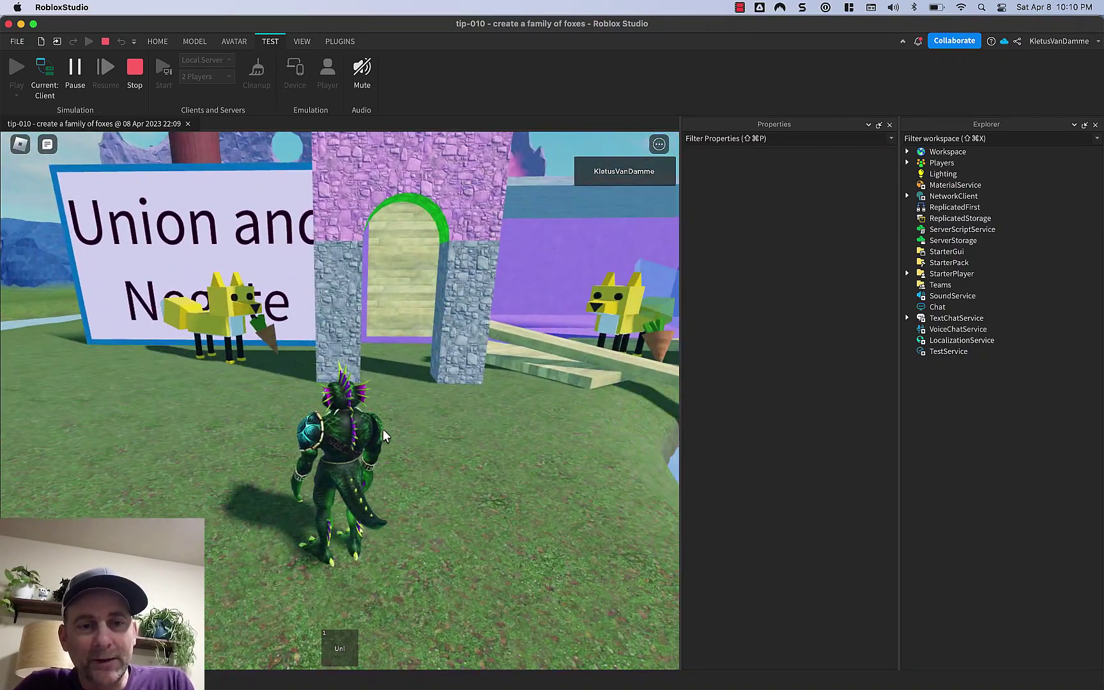
pyautogui.press('w')
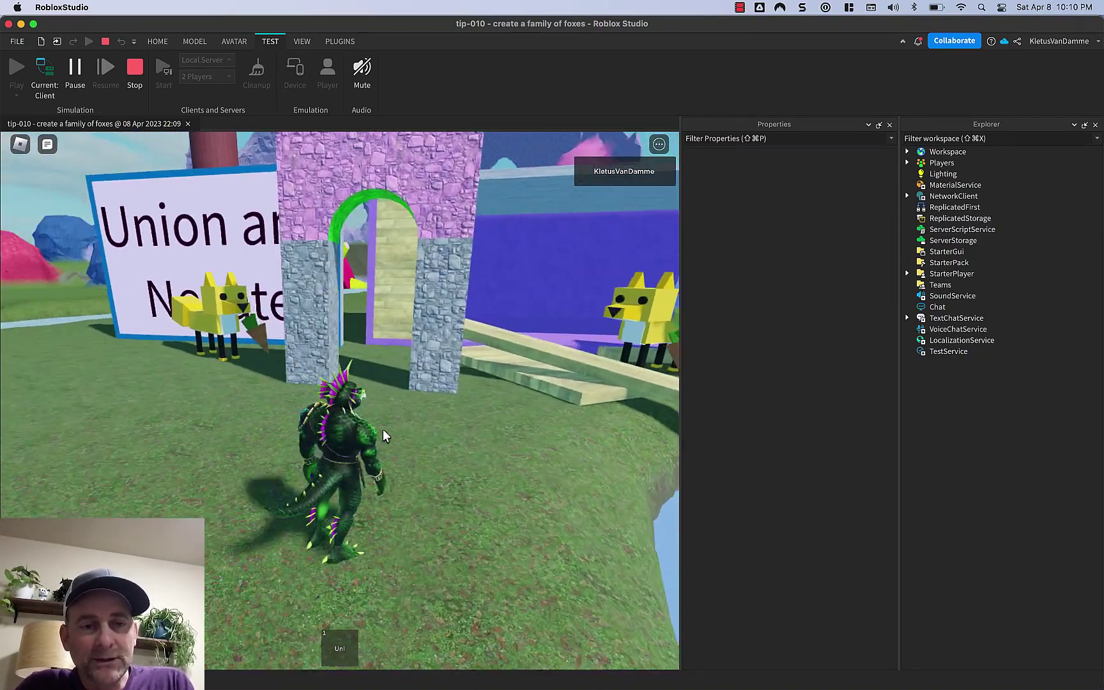
pyautogui.press('s')
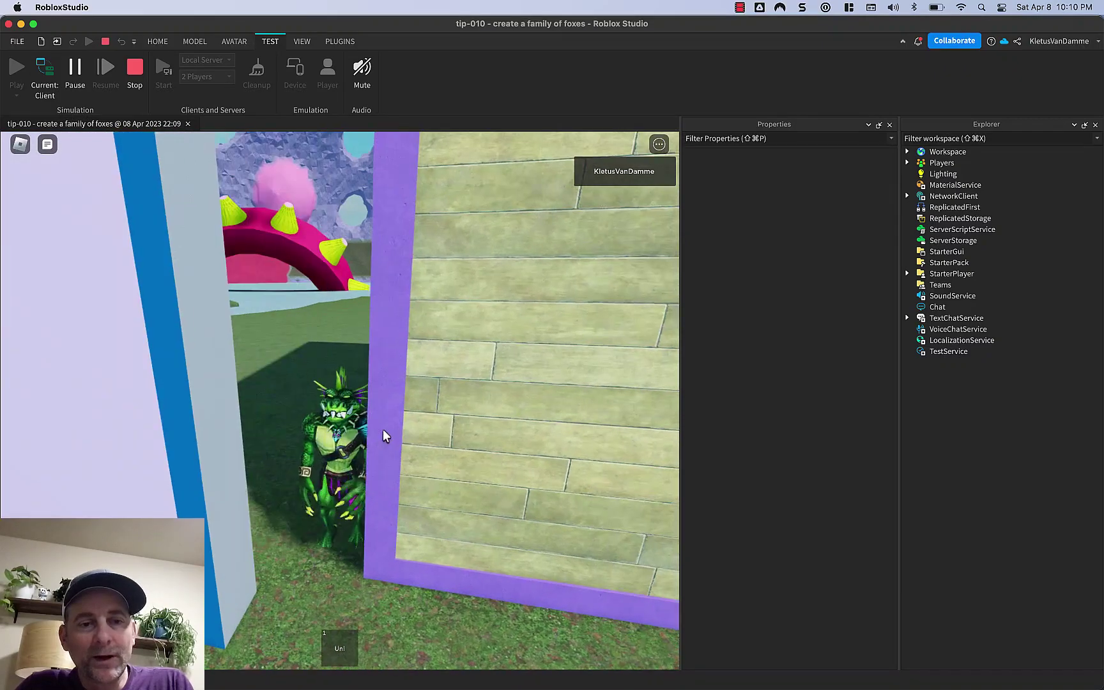
pyautogui.press('w')
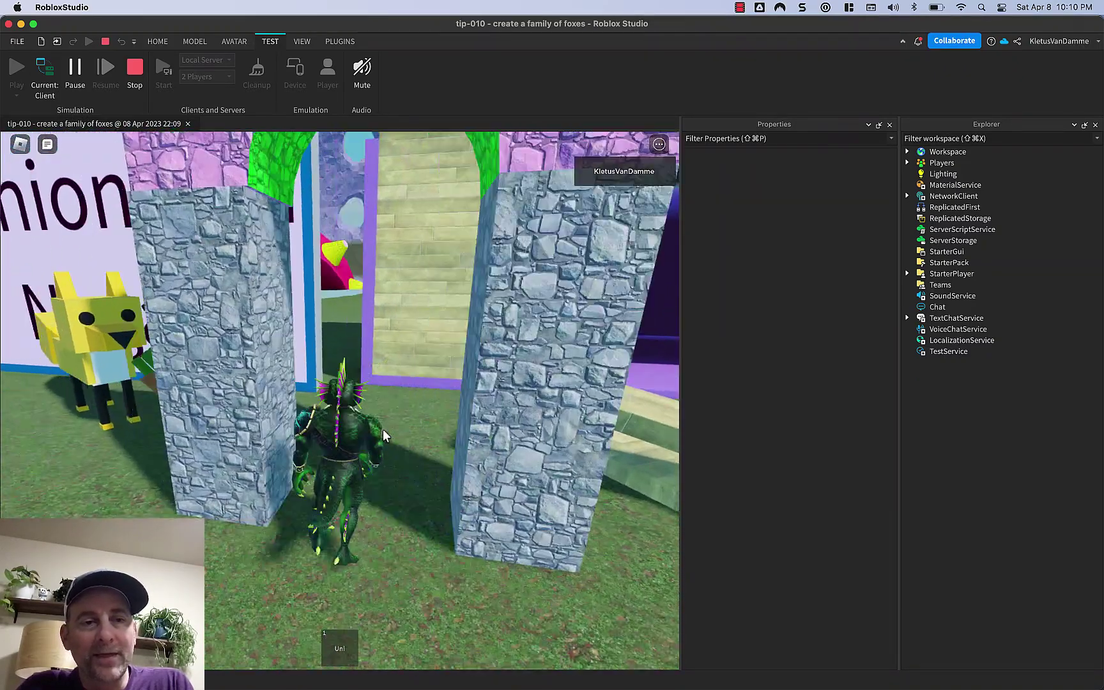
pyautogui.press('a')
pyautogui.press('s')
pyautogui.press('d')
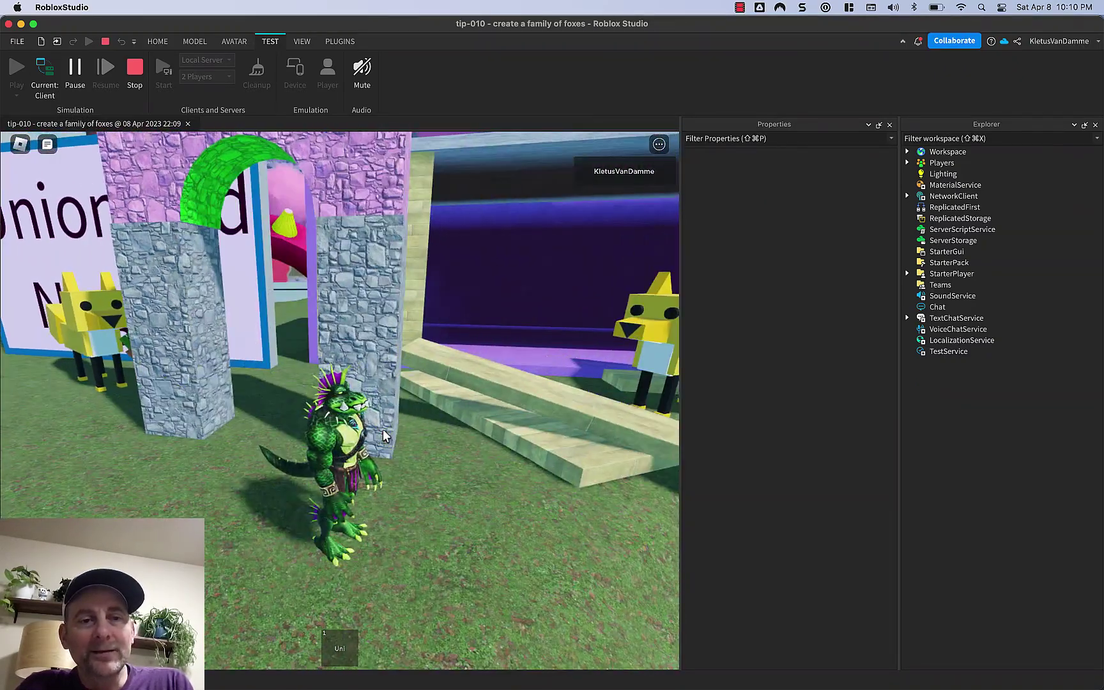
# - Pose the character beside the carrot-holding fox, facing outward with the Union and Negate sign and the arch behind it
pyautogui.press('w')
pyautogui.press('a')
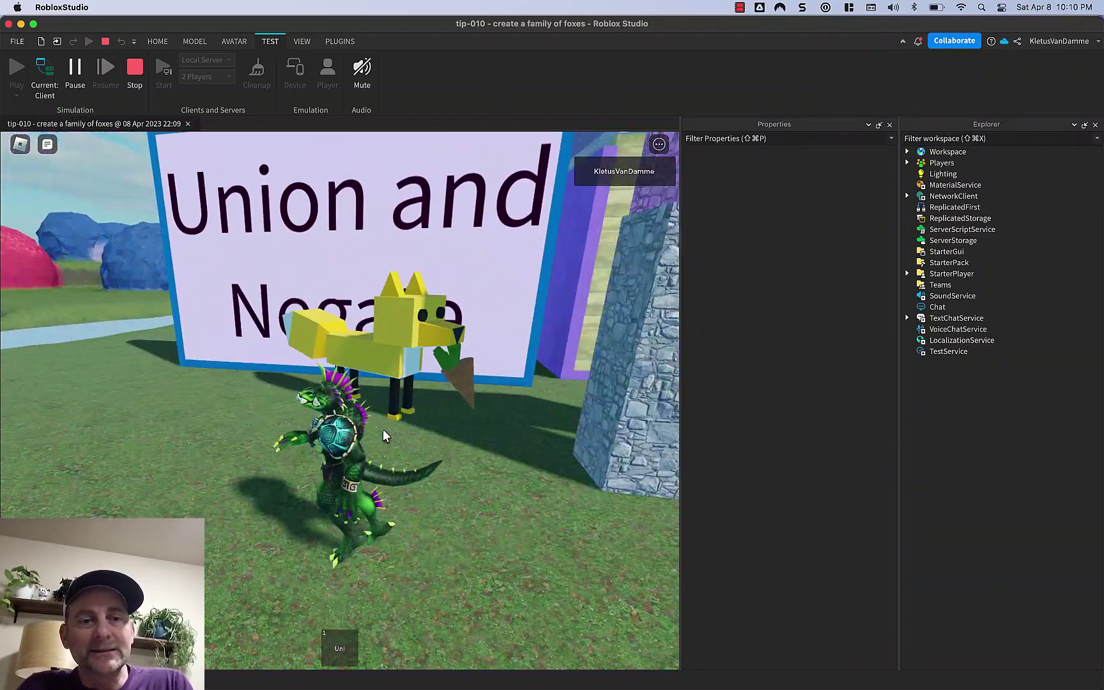
pyautogui.press('d')
pyautogui.press('a')
pyautogui.press('s')
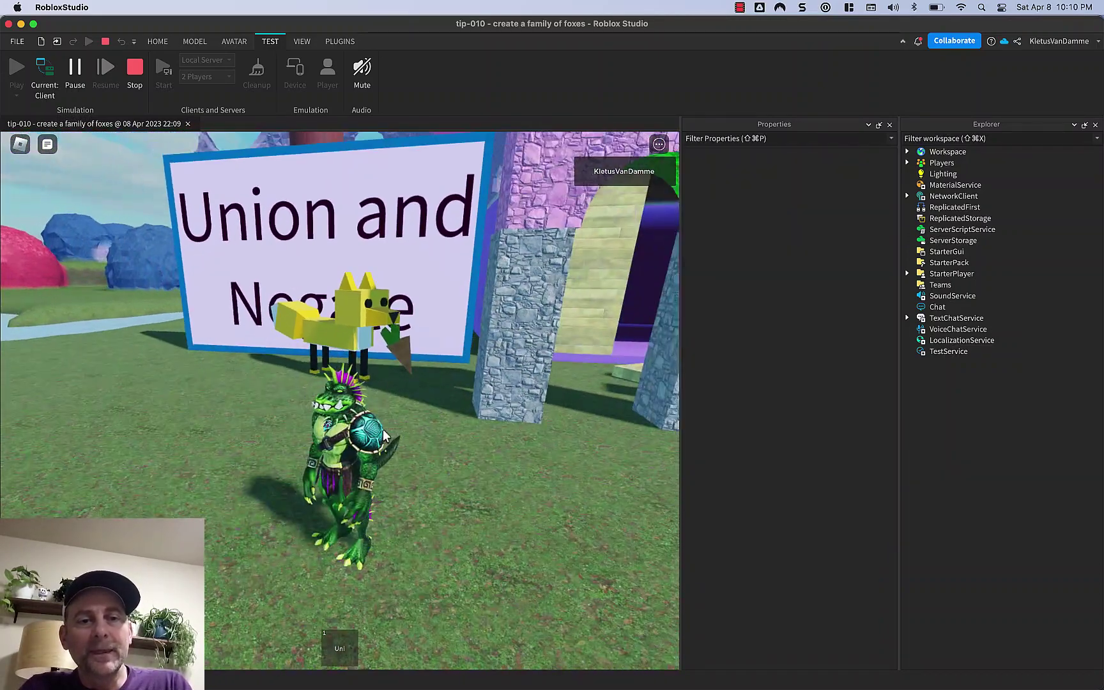
pyautogui.press('d')
pyautogui.press('w')
pyautogui.press('s')
pyautogui.press('d')
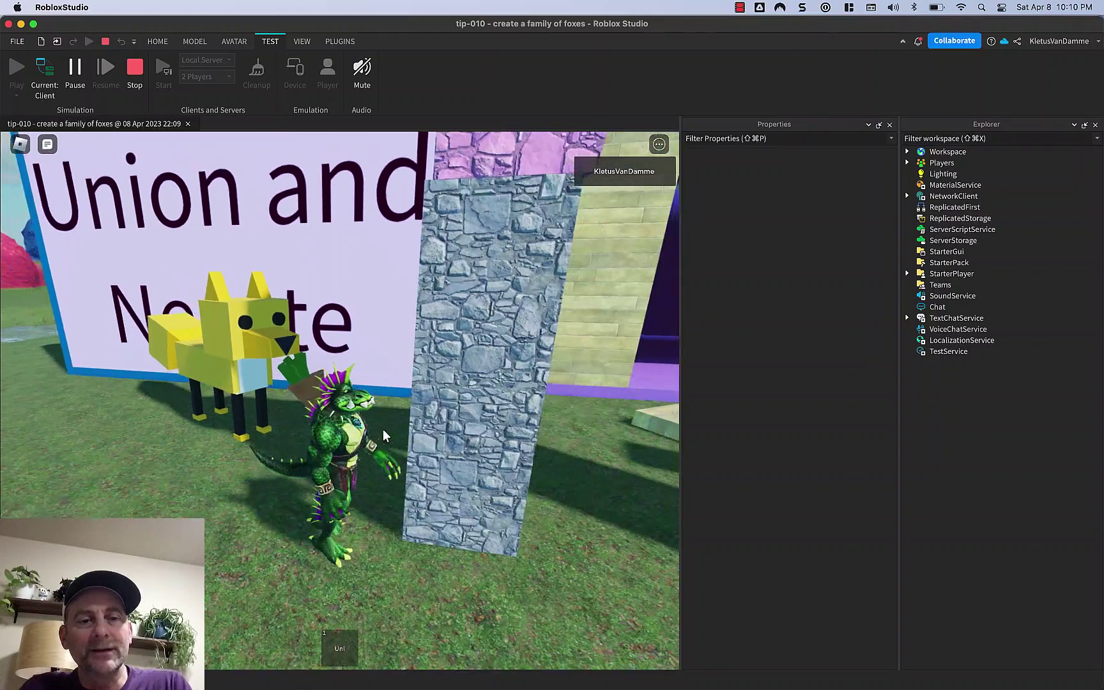
pyautogui.press('s')
pyautogui.press('a')
pyautogui.press('w')
pyautogui.press('d')
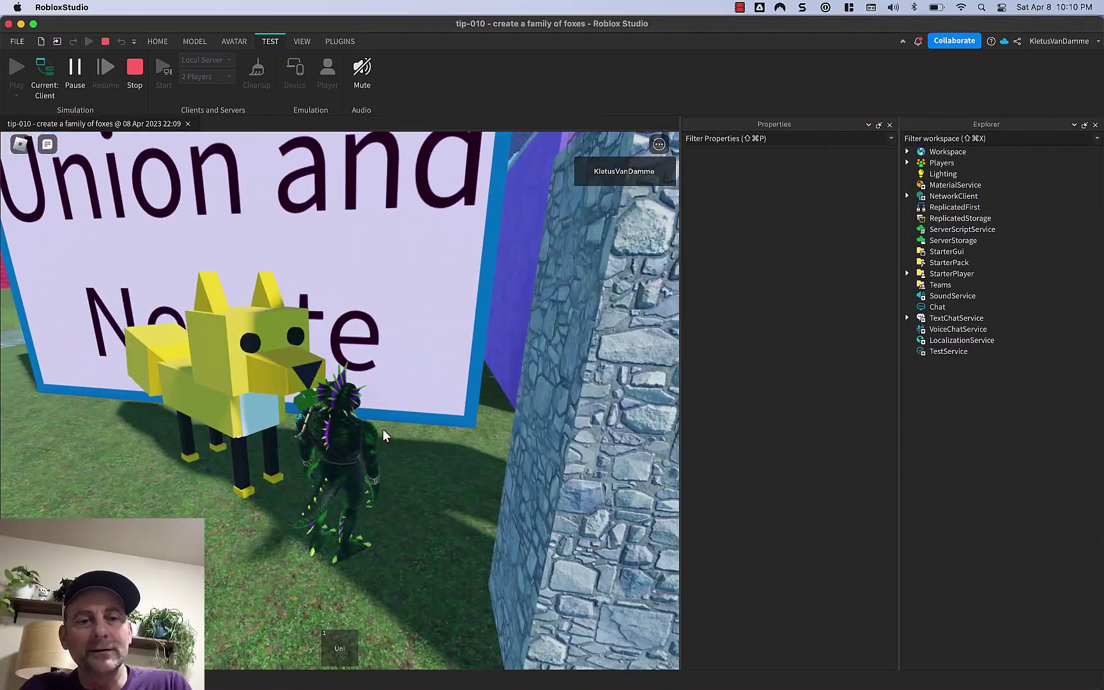
pyautogui.press('s')
pyautogui.press('s')
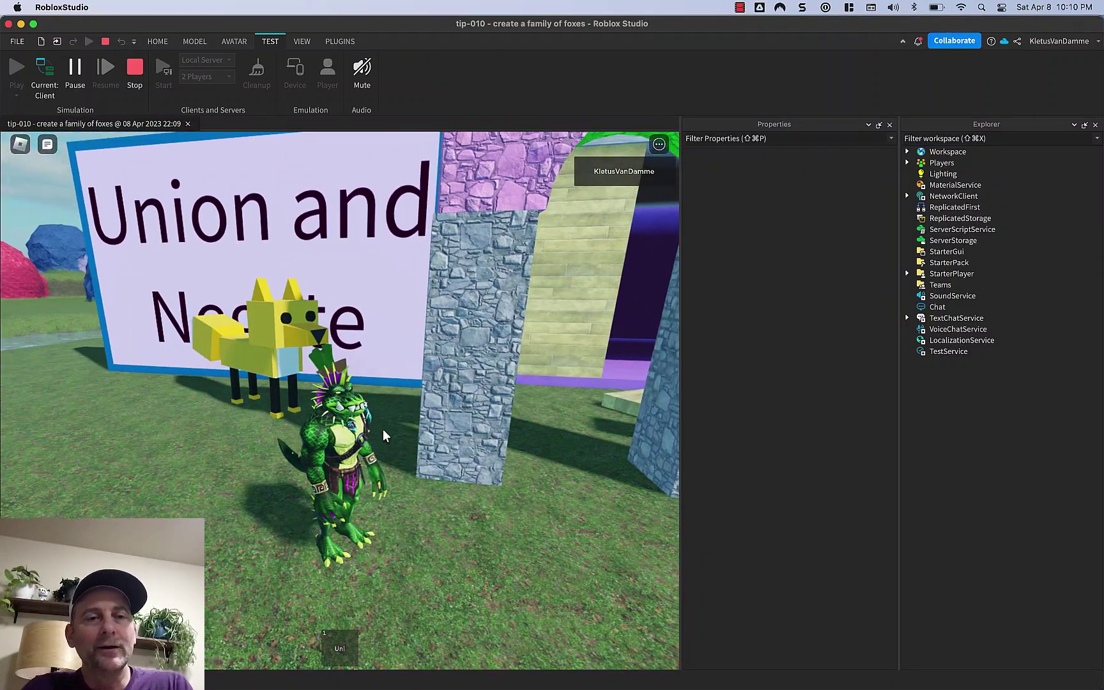
pyautogui.scroll(-4, 384, 436)
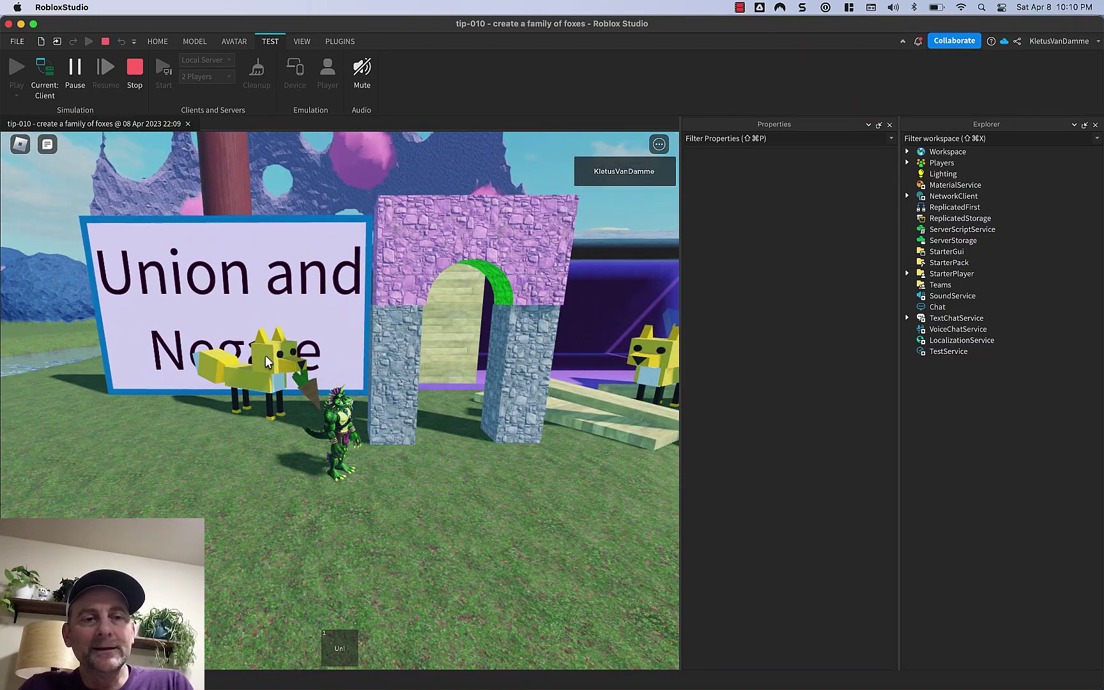
pyautogui.moveTo(313, 422); pyautogui.dragTo(313, 422, button='right')
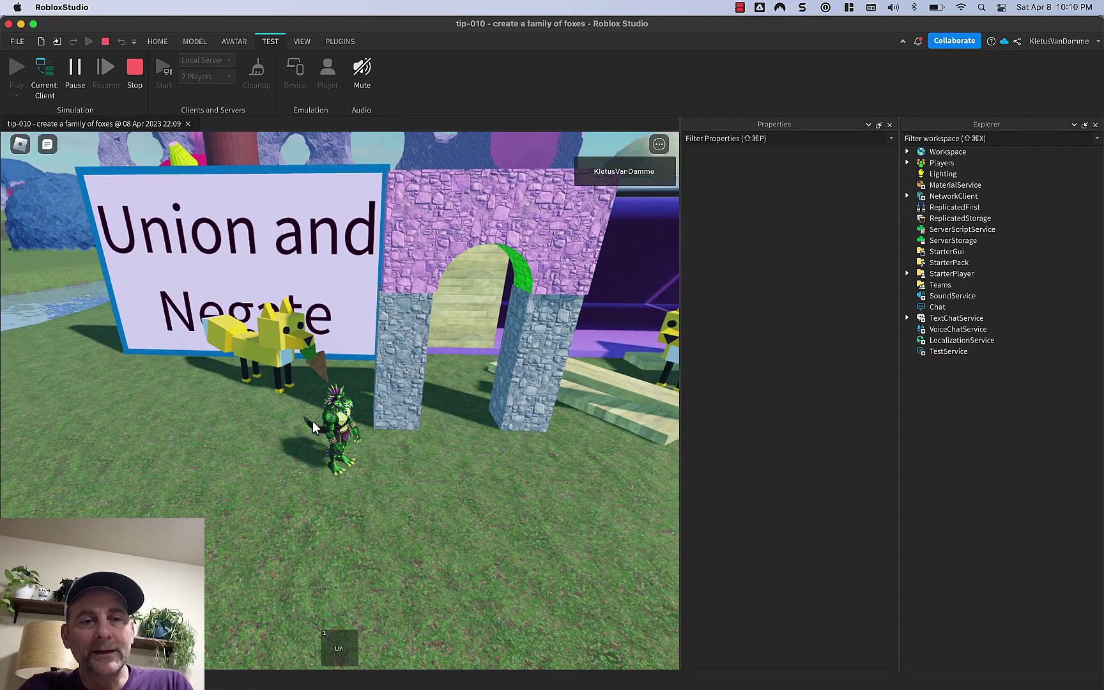
pyautogui.scroll(5, 313, 428)
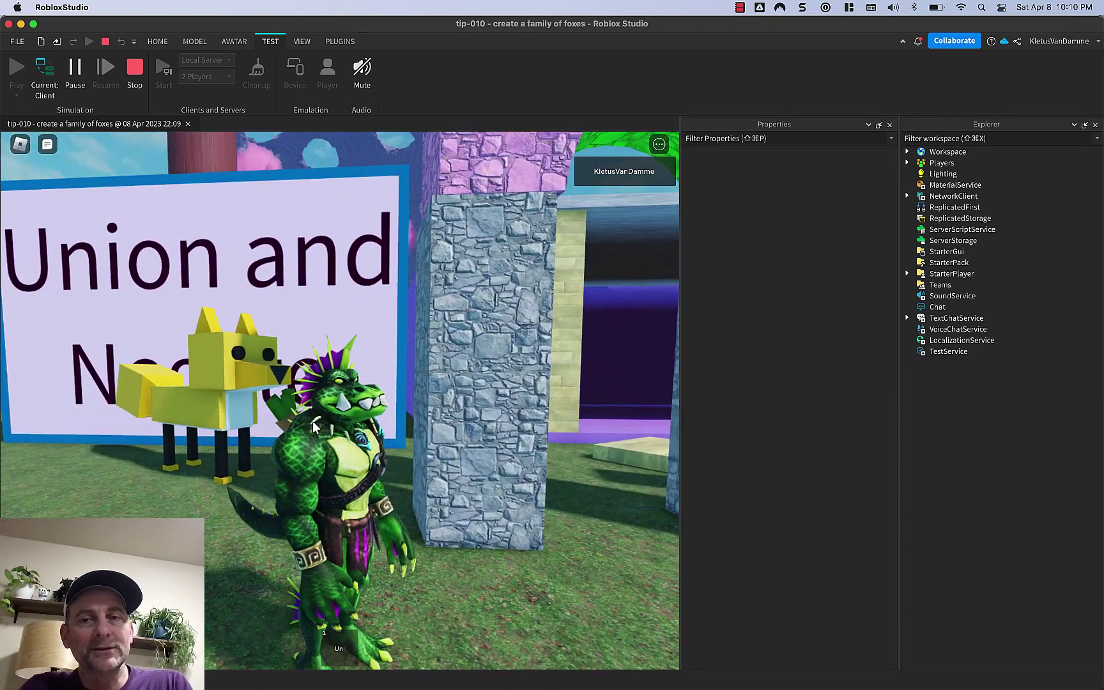
# - Copy the player's character model out of the running playtest and into the Workspace of the stopped place
pyautogui.click(906, 152)
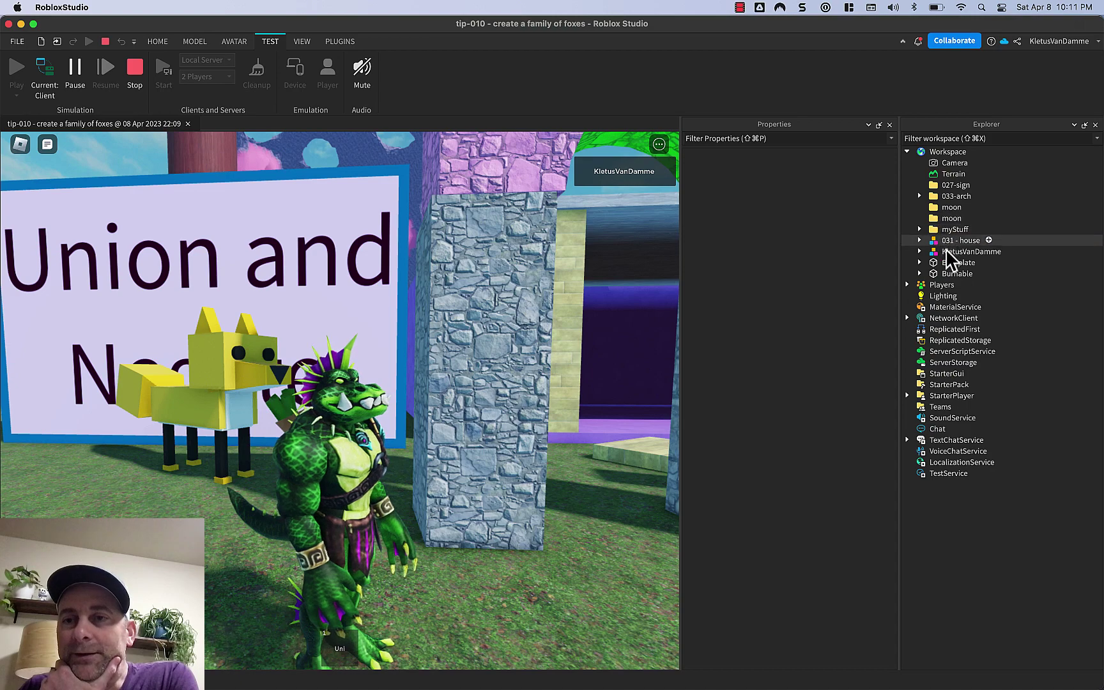
pyautogui.click(948, 252)
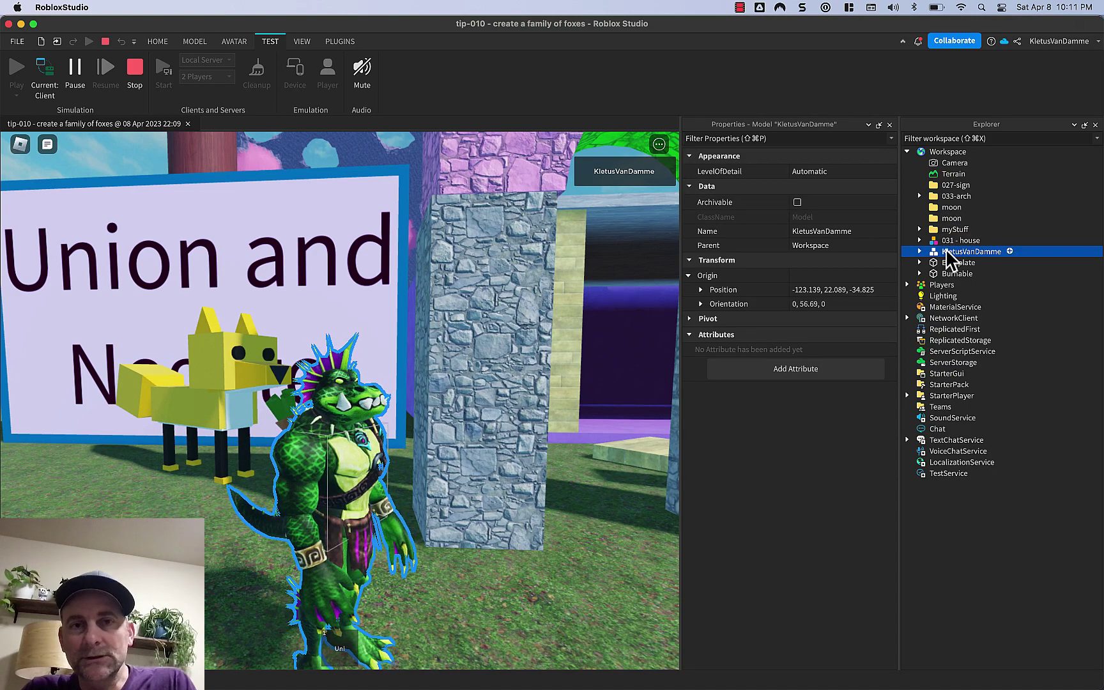
pyautogui.click(135, 71)
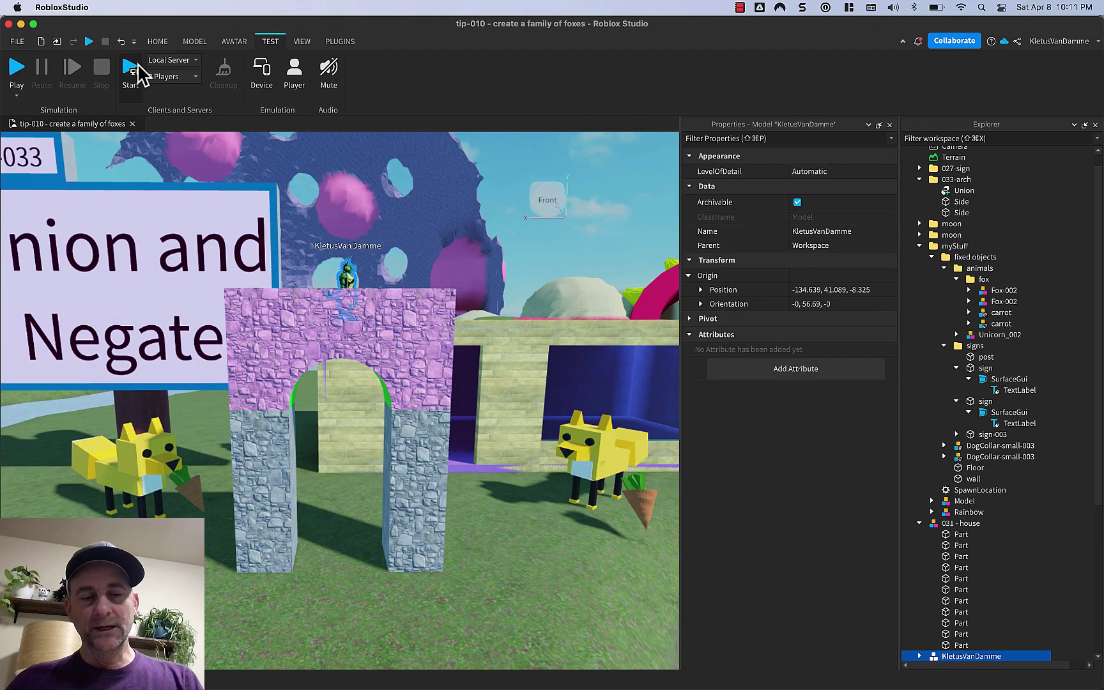
# - Move the copied character model from the house roof to the open space beside the Union and Negate sign
pyautogui.press('f')
pyautogui.scroll(-3, 138, 64)
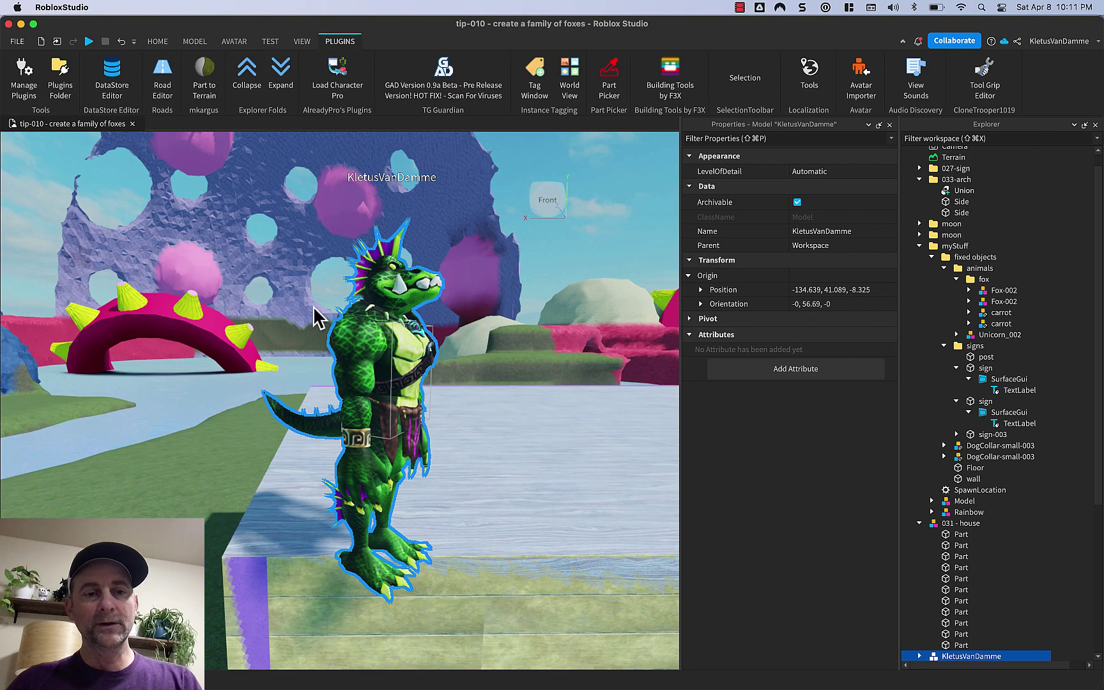
pyautogui.scroll(-10, 313, 311)
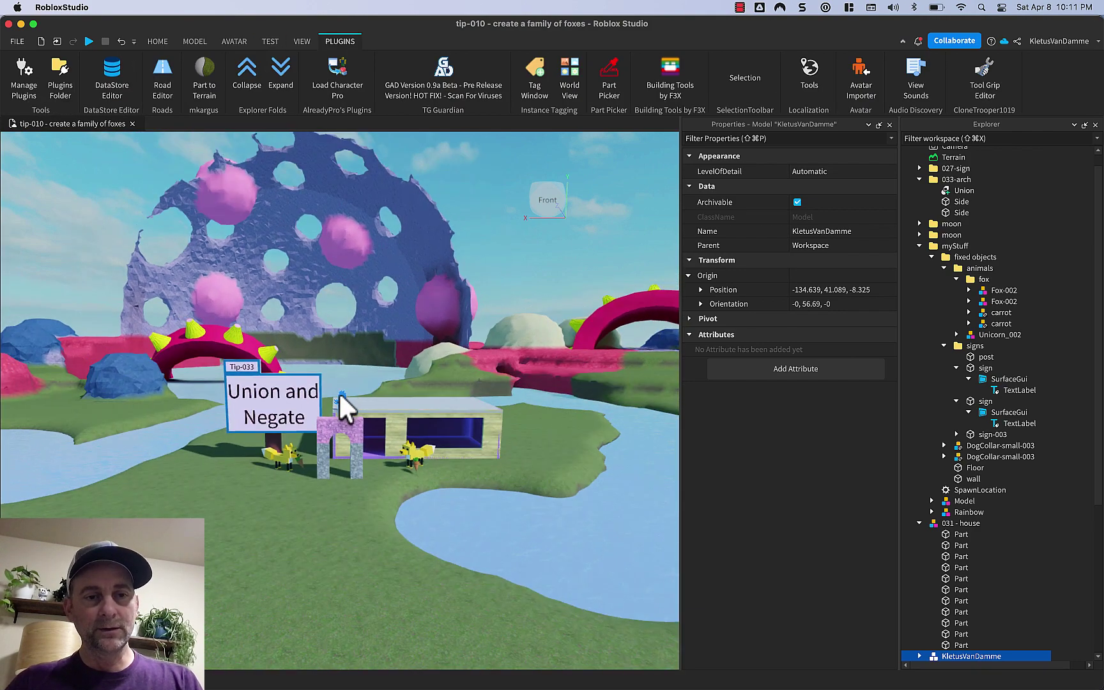
pyautogui.scroll(2, 342, 399)
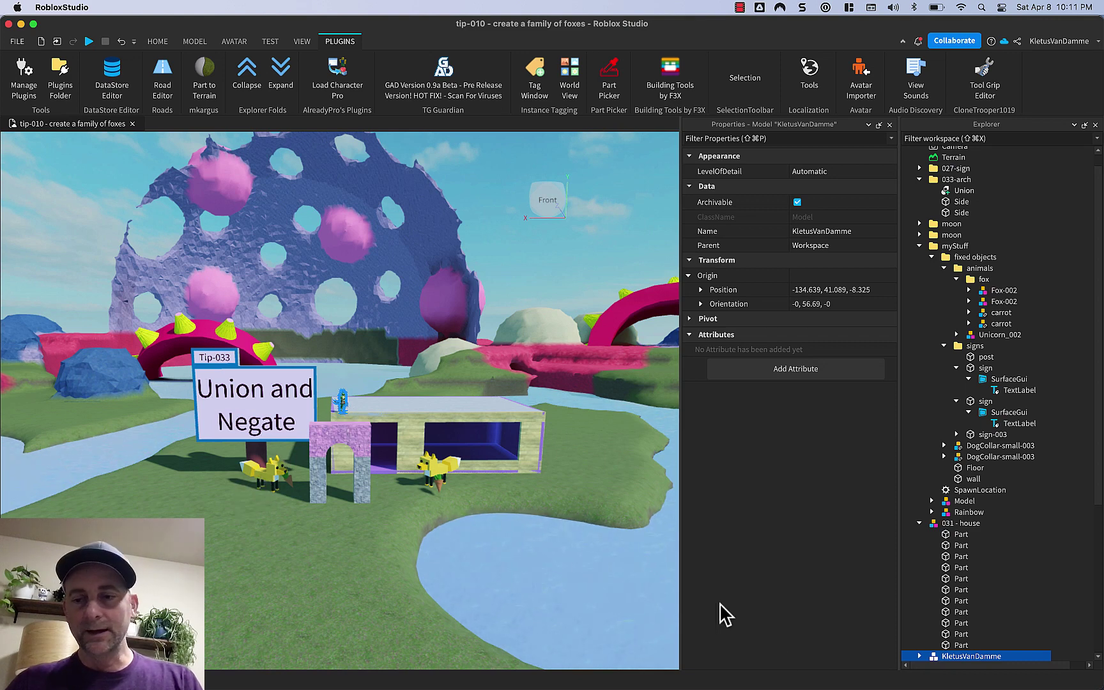
pyautogui.press('super+2')
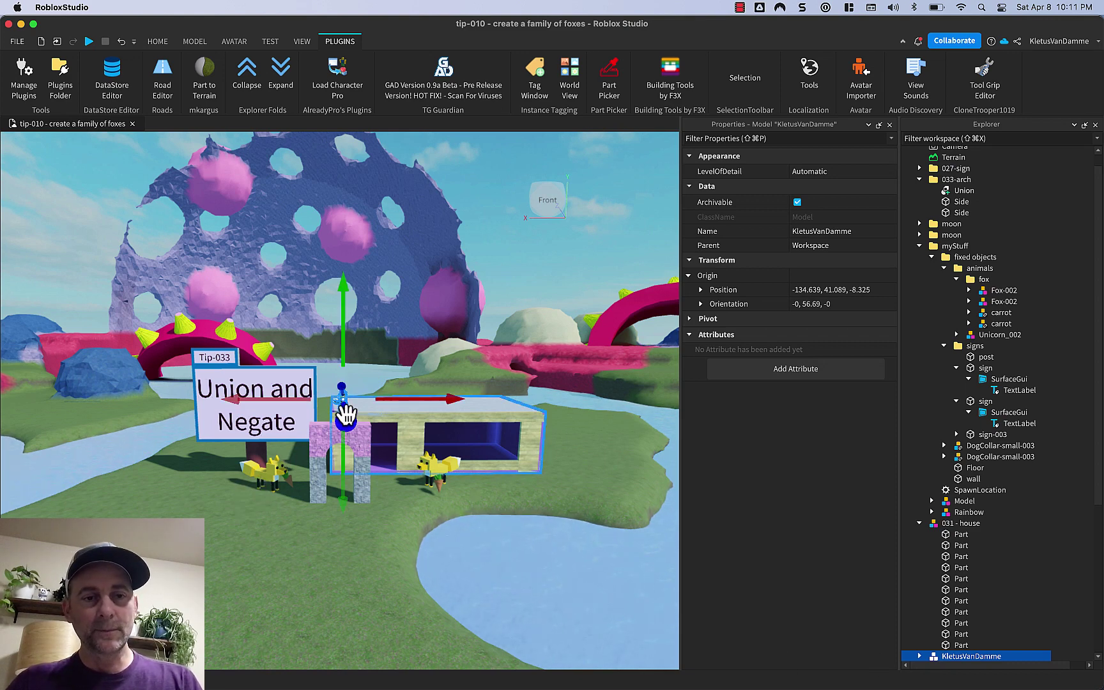
pyautogui.moveTo(346, 418); pyautogui.dragTo(161, 476)
pyautogui.click(355, 486)
pyautogui.click(356, 487)
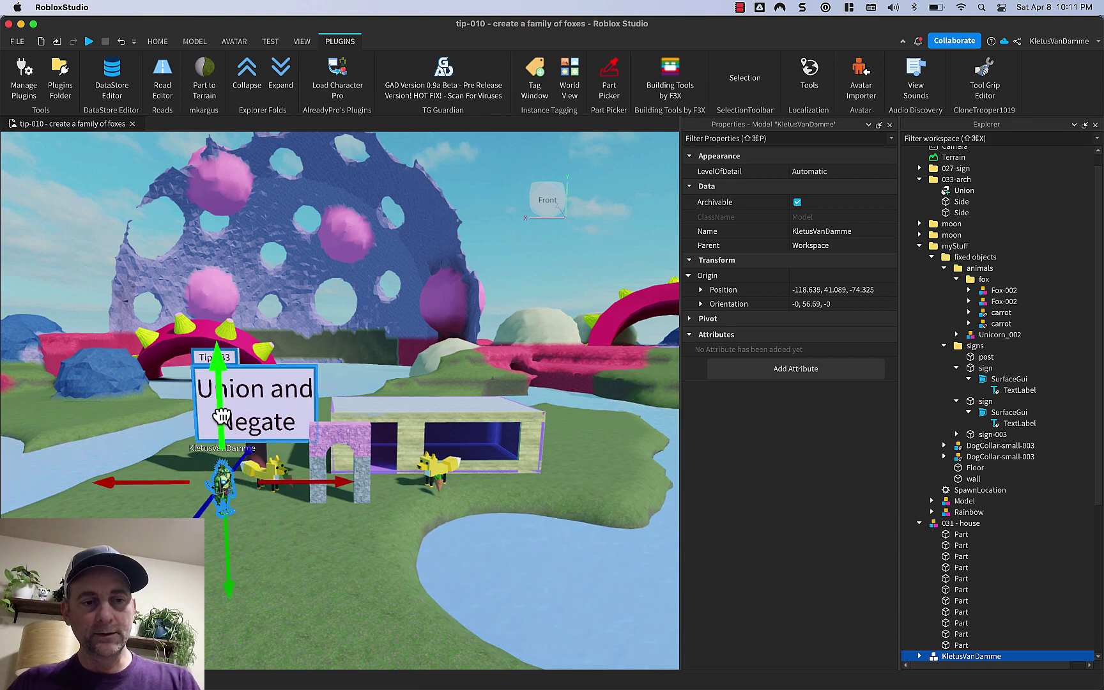
pyautogui.moveTo(220, 415); pyautogui.dragTo(232, 626)
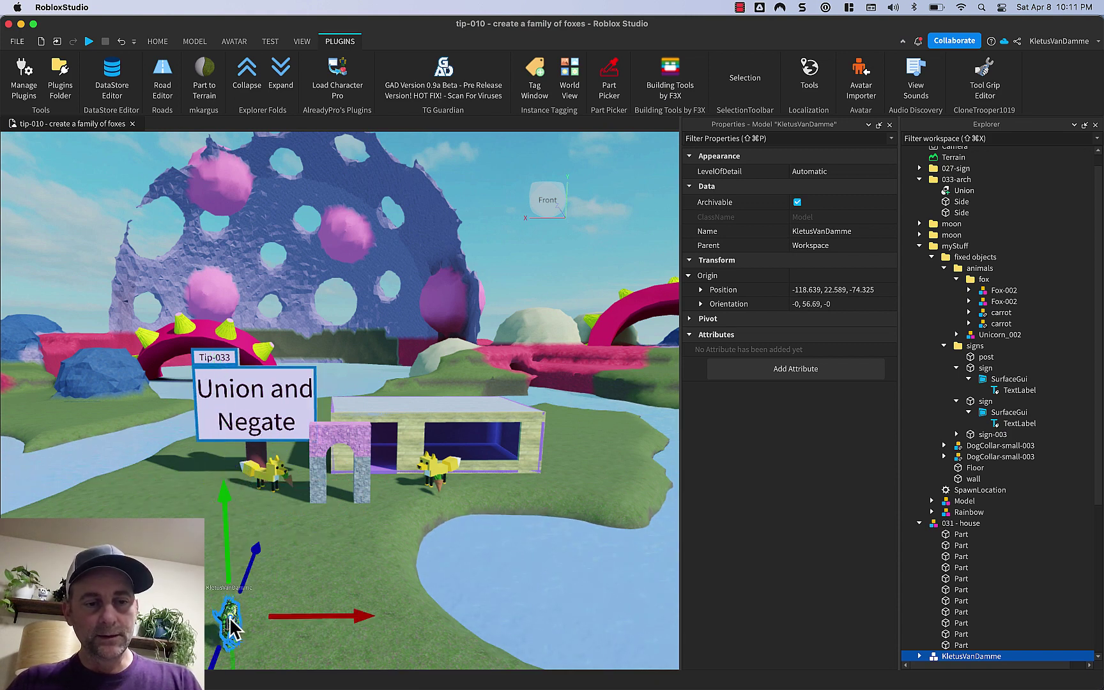
pyautogui.click(230, 617)
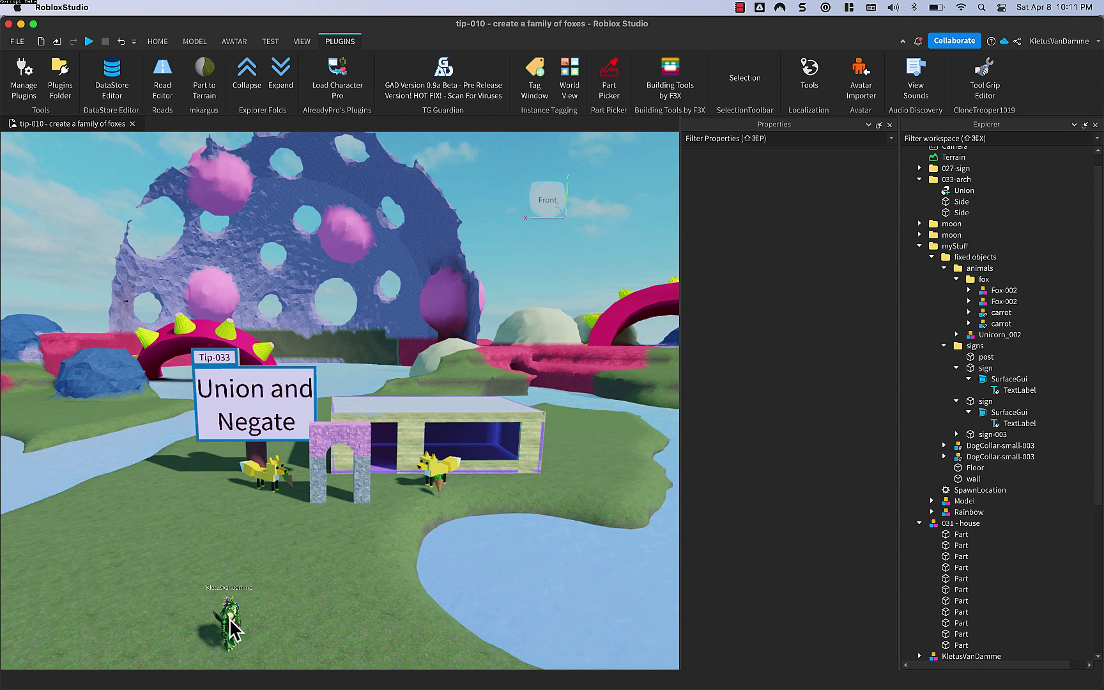
pyautogui.press('super+z')
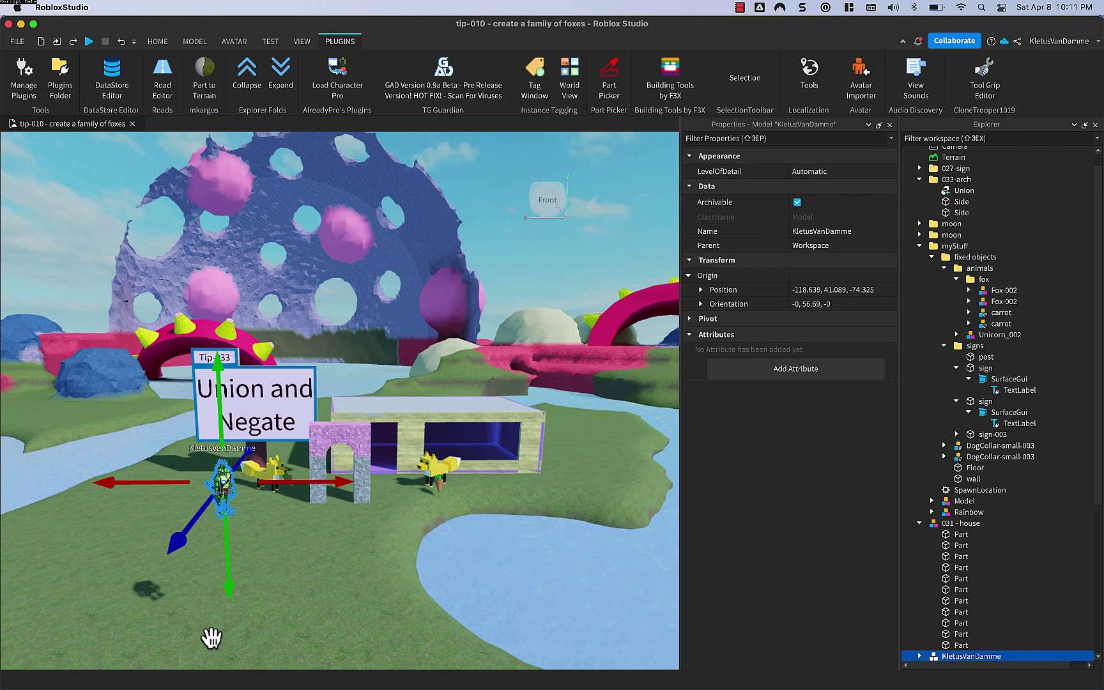
# - Set the character on the ground beside the Union and Negate sign and enlarge it to about the sign panel's mid-height
pyautogui.moveTo(233, 525); pyautogui.dragTo(332, 504)
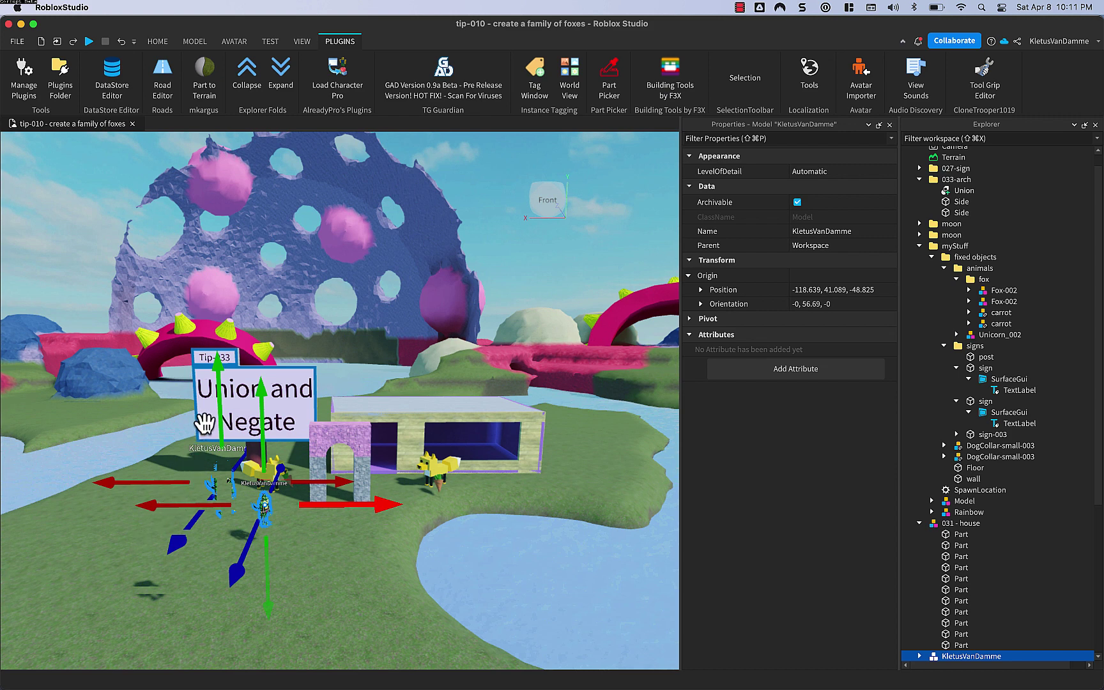
pyautogui.moveTo(206, 448)
pyautogui.mouseDown()
pyautogui.moveTo(208, 459)
pyautogui.moveTo(205, 438)
pyautogui.mouseUp()
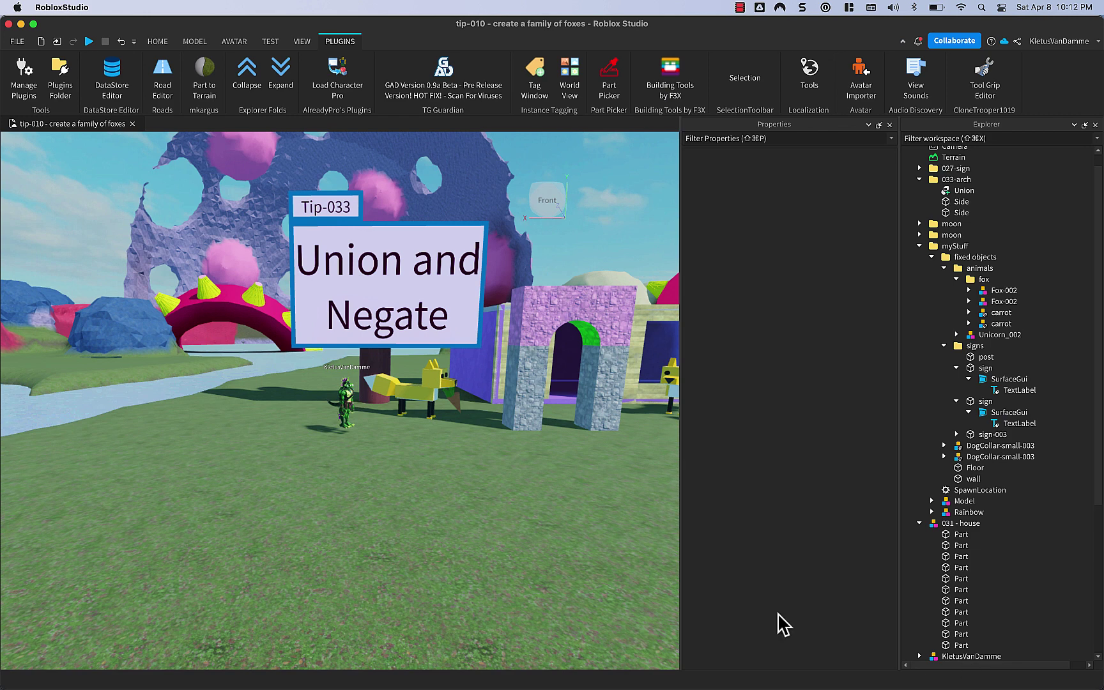
pyautogui.moveTo(342, 358); pyautogui.dragTo(347, 205)
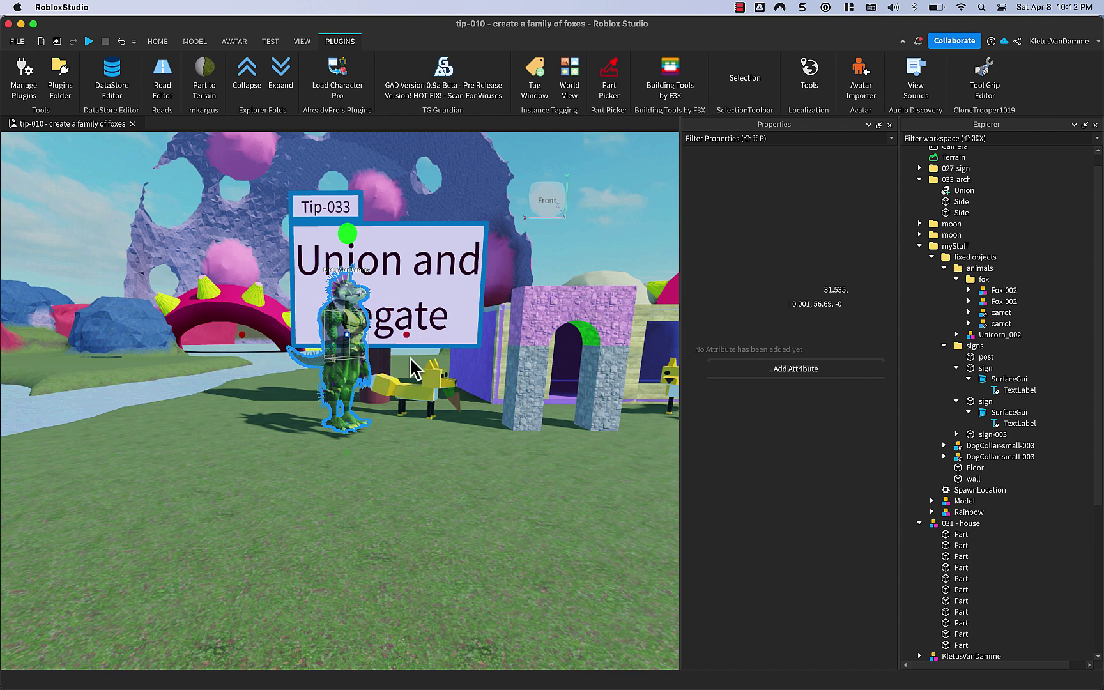
pyautogui.moveTo(420, 337); pyautogui.dragTo(358, 339)
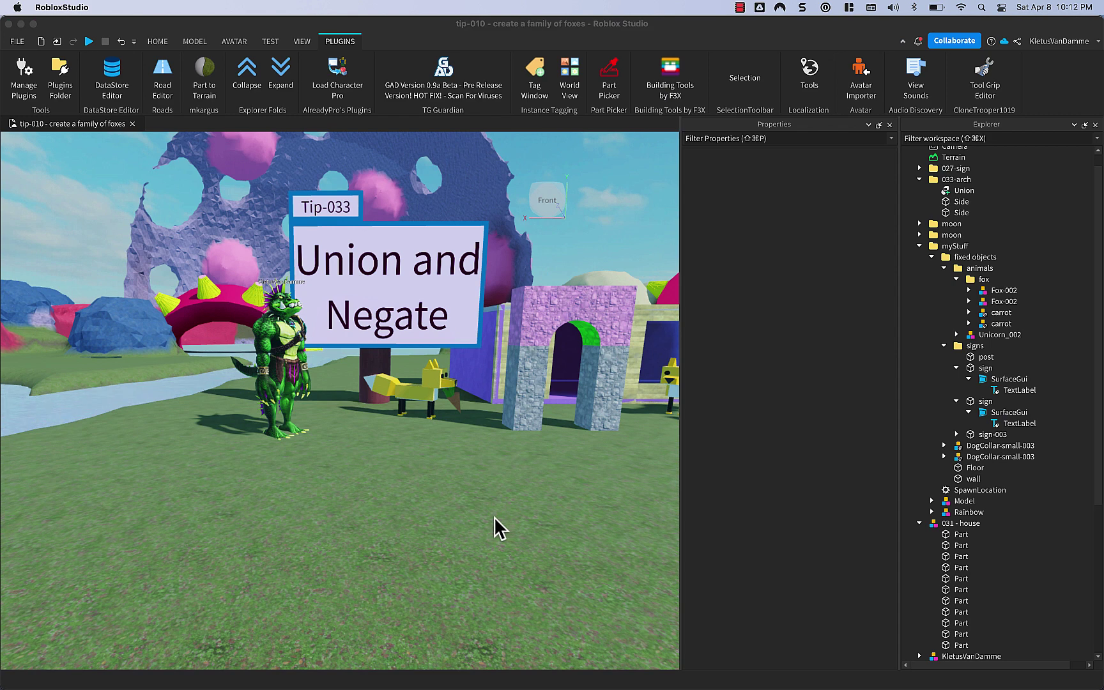
pyautogui.press('super+shift+4')
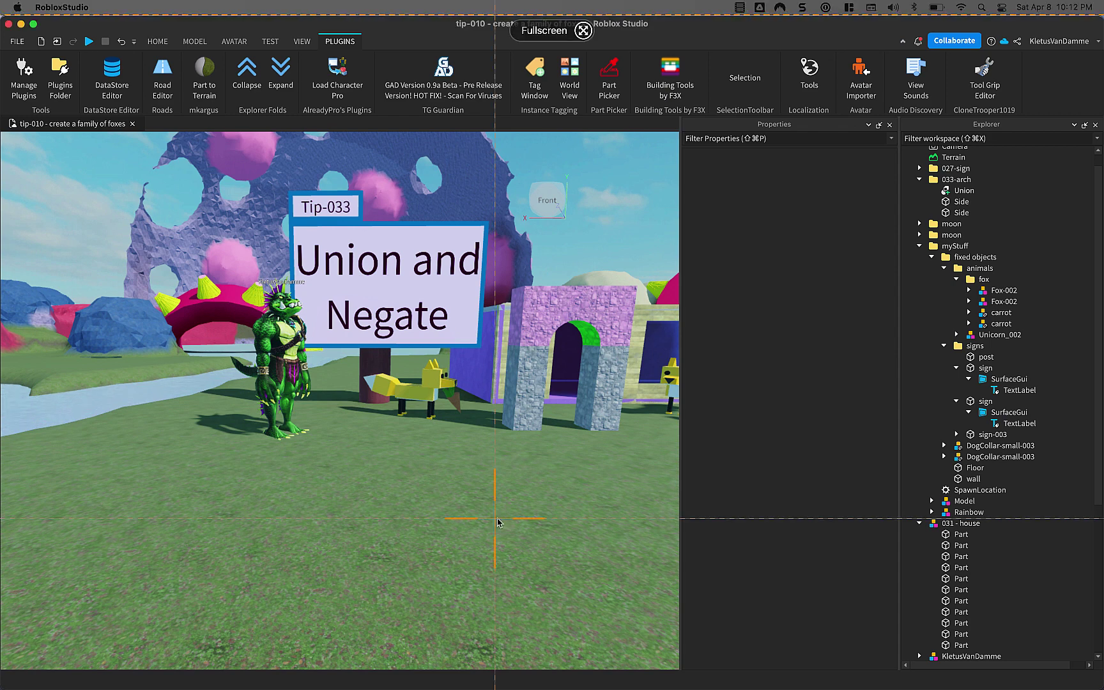
pyautogui.moveTo(245, 186); pyautogui.dragTo(642, 435)
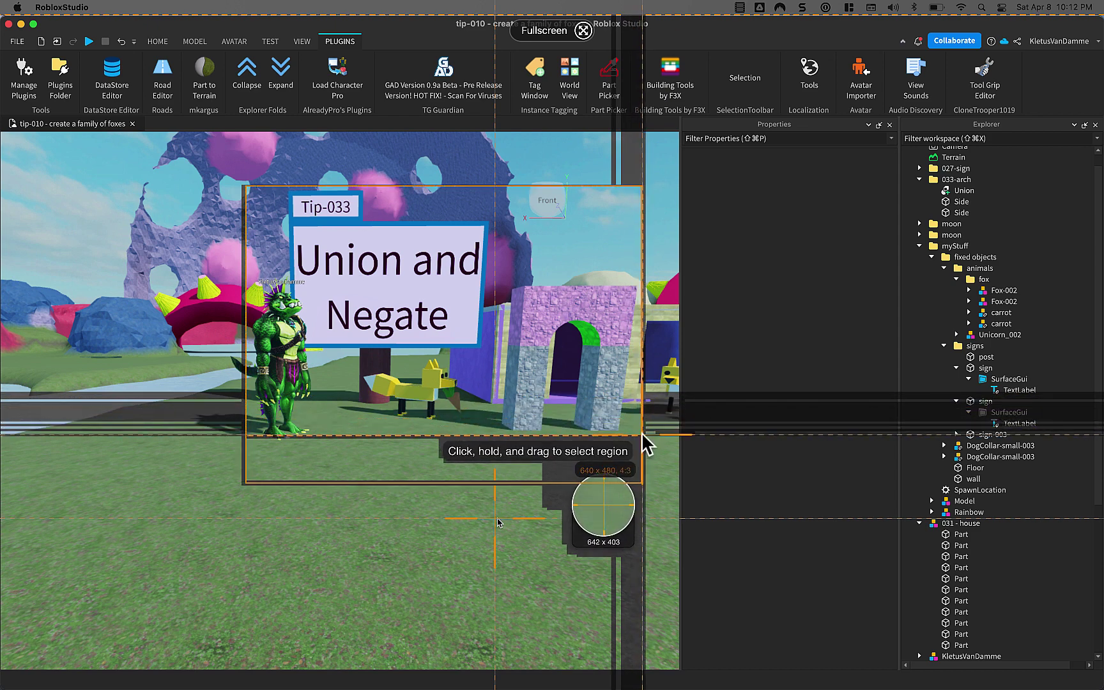
pyautogui.press('Escape')
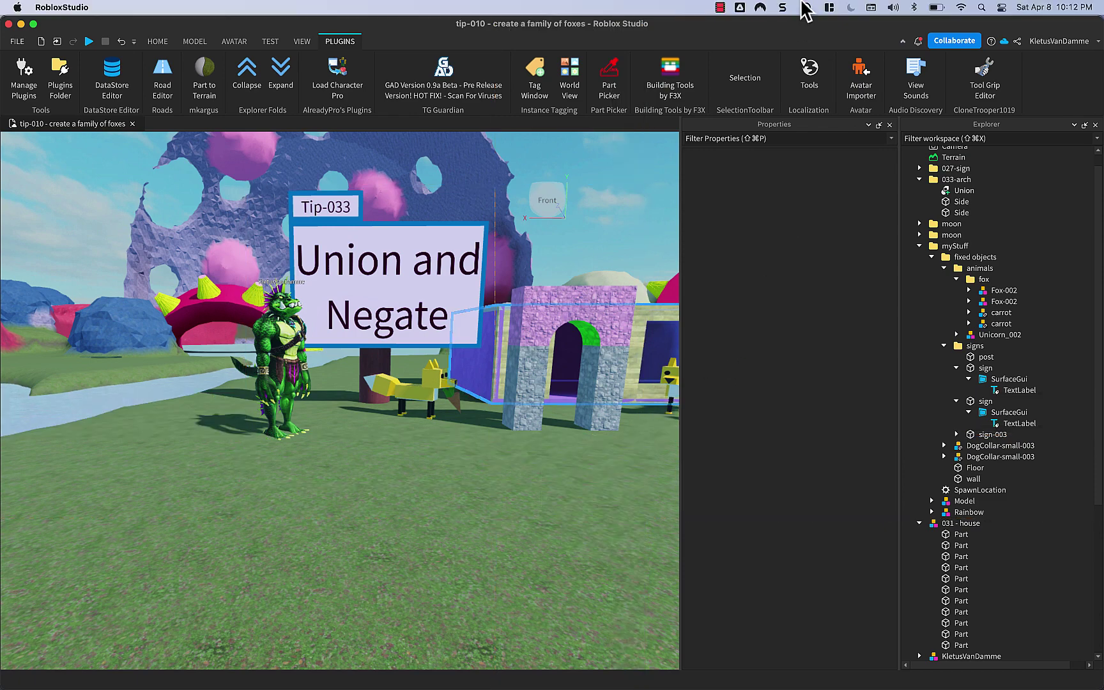